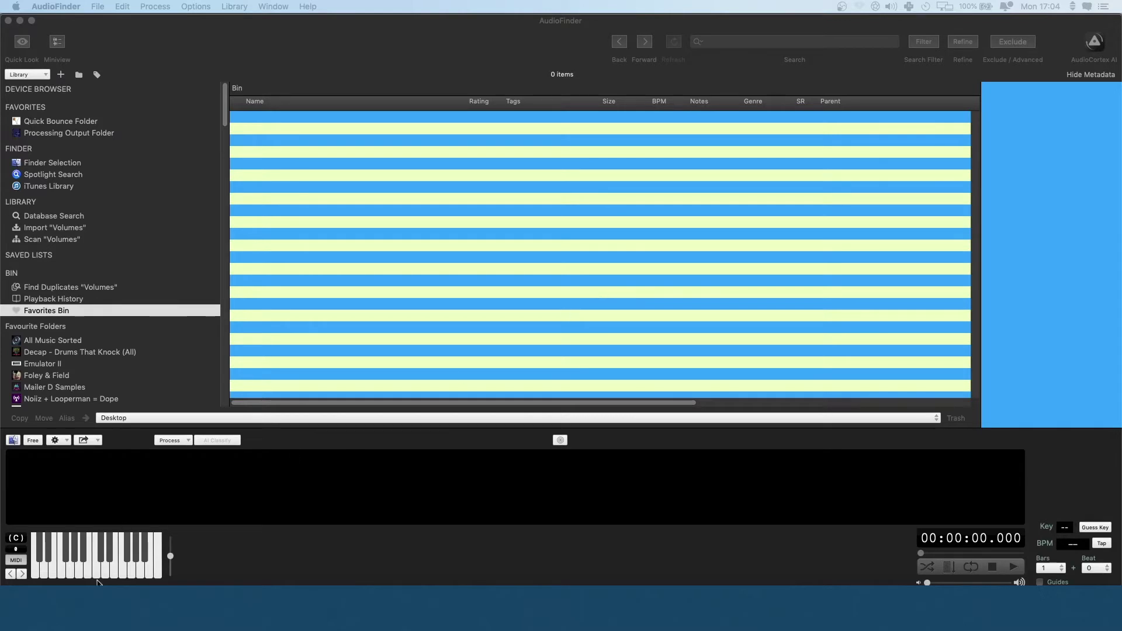
- Add the six clap files to the Favorites Bin and tag them all Claps
mouse_move(433, 187)
mouse_down()
mouse_move(490, 185)
mouse_move(427, 165)
mouse_up()
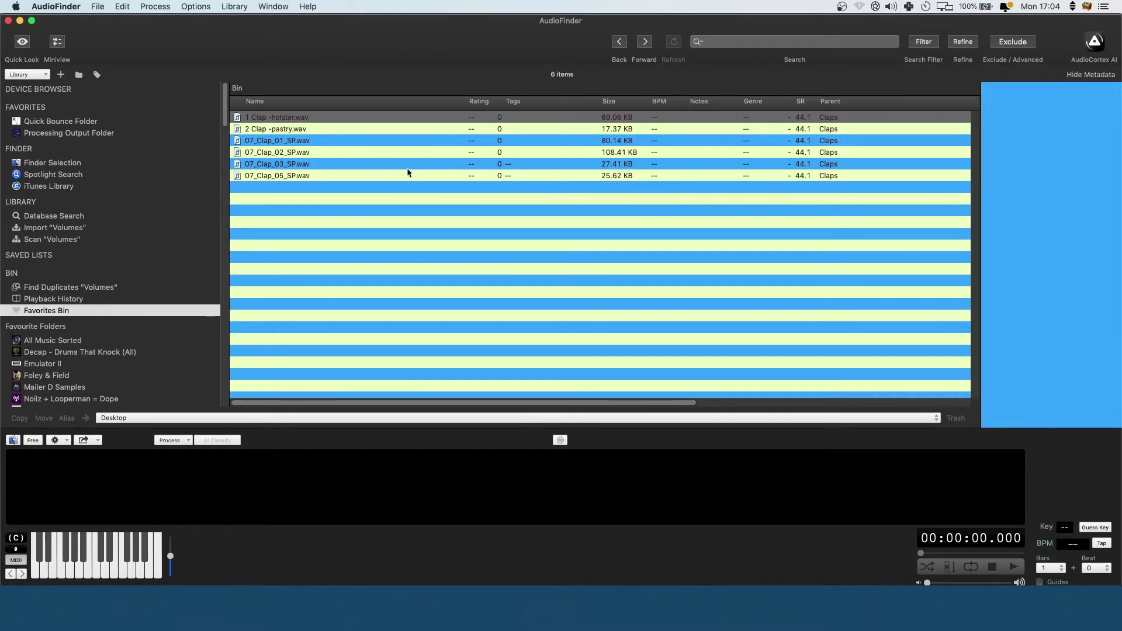
key(super+a)
click(1030, 418)
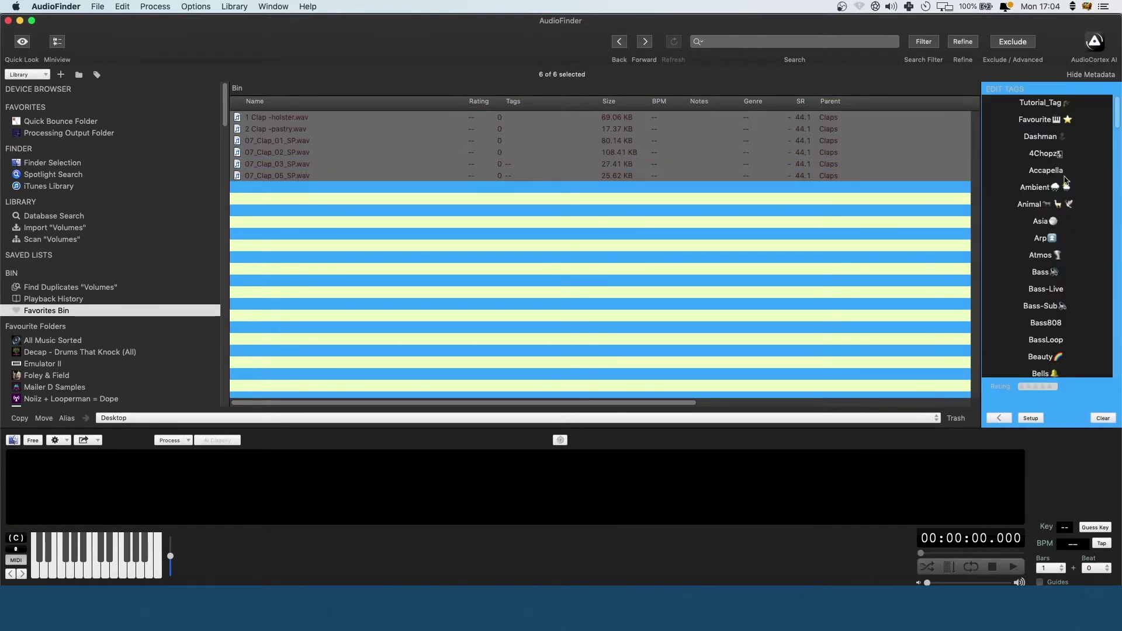
scroll(1067, 170, down, 15)
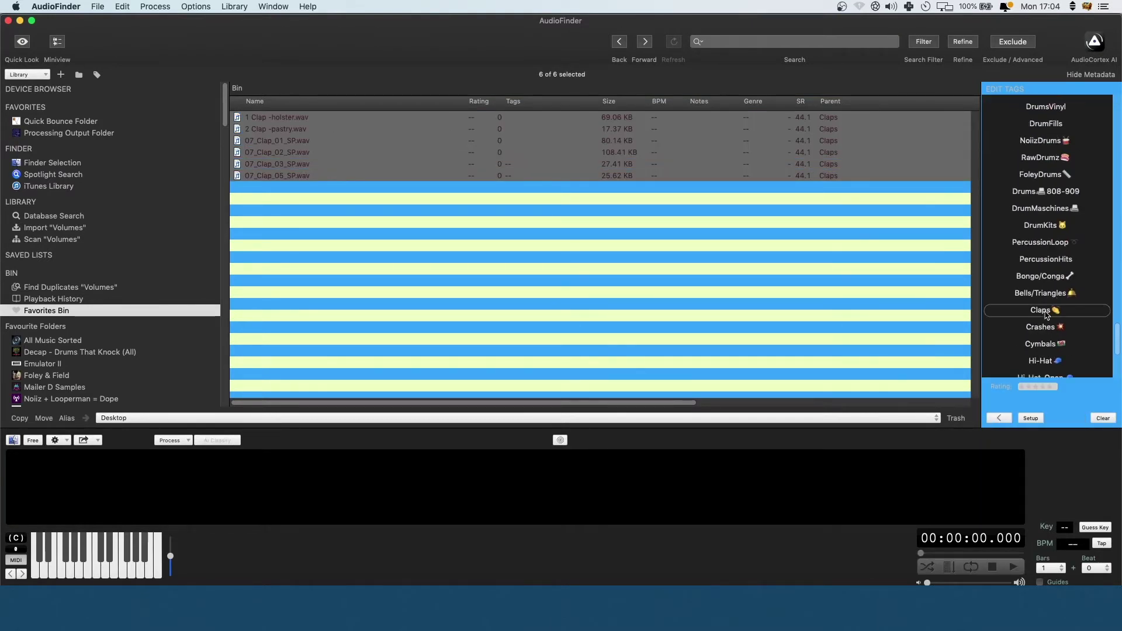
click(1046, 315)
scroll(91, 360, down, 15)
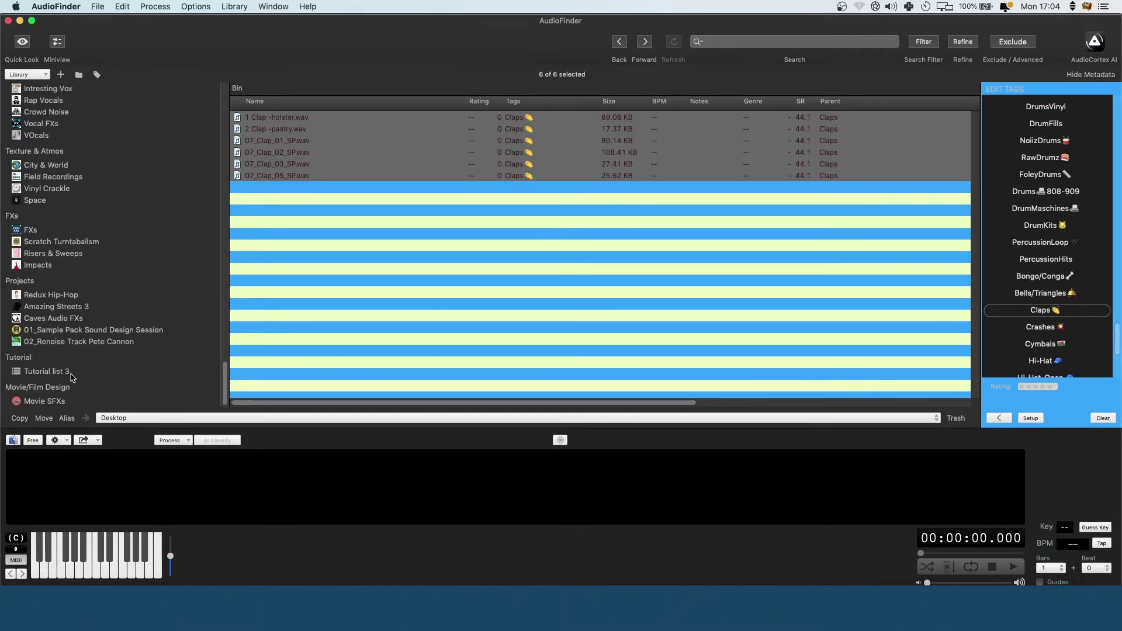
- Add the six clap files to Tutorial list 3 in the sidebar
drag(308, 134, 52, 364)
scroll(133, 239, down, 10)
scroll(133, 239, up, 15)
click(47, 5)
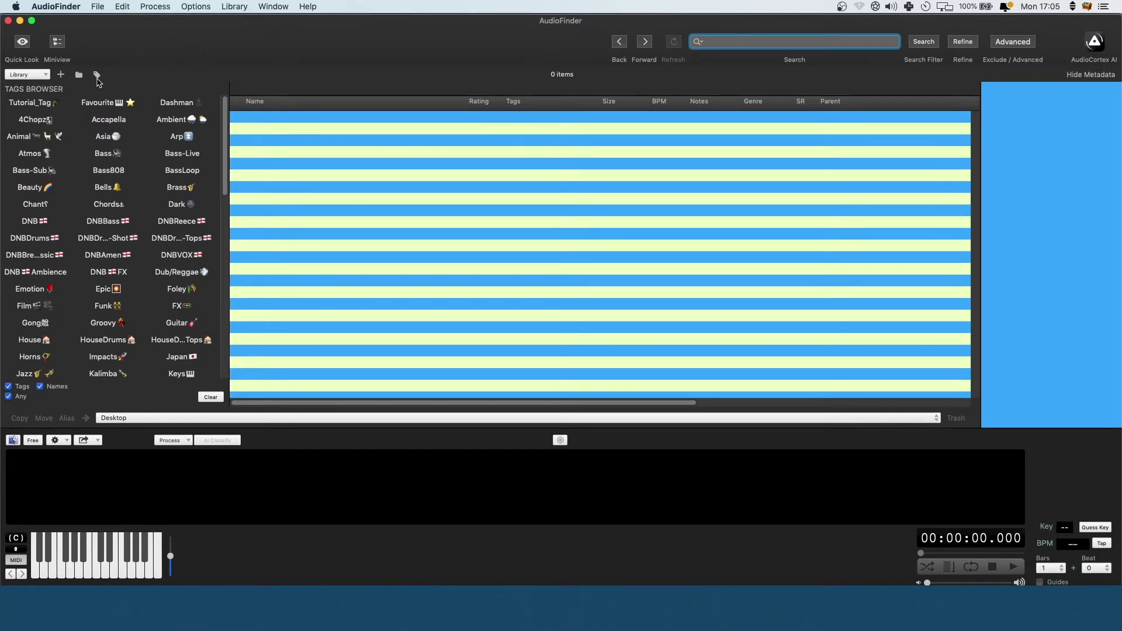
- Add the first twelve Bass-tagged samples, from 0508R BASS.wav down, to the Favorites Bin
click(105, 153)
click(335, 120)
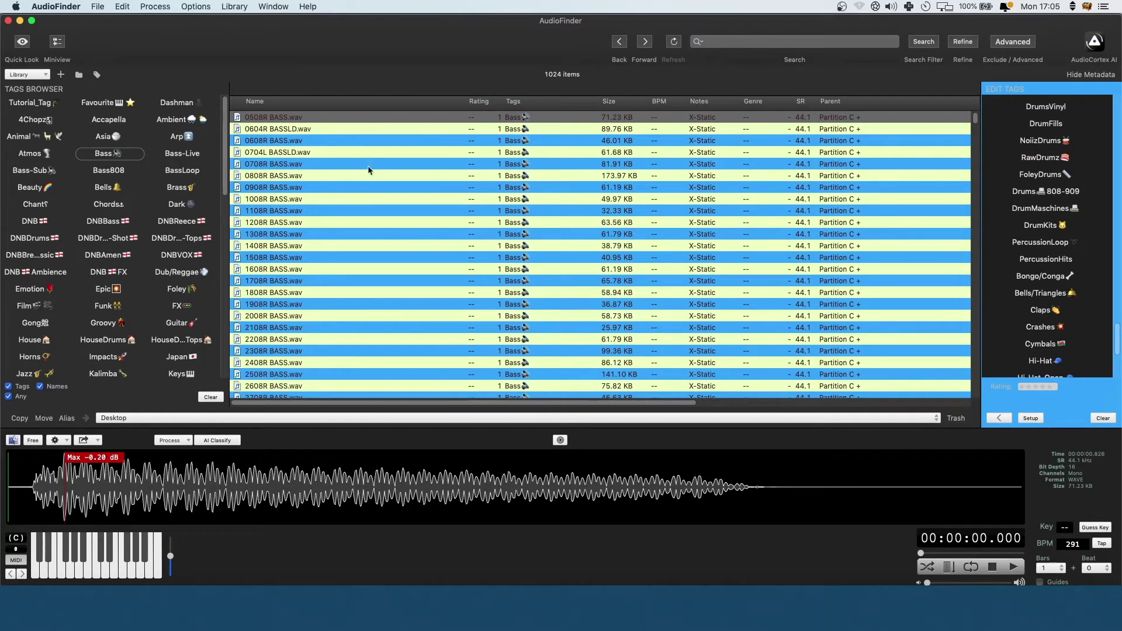
shift+click(312, 250)
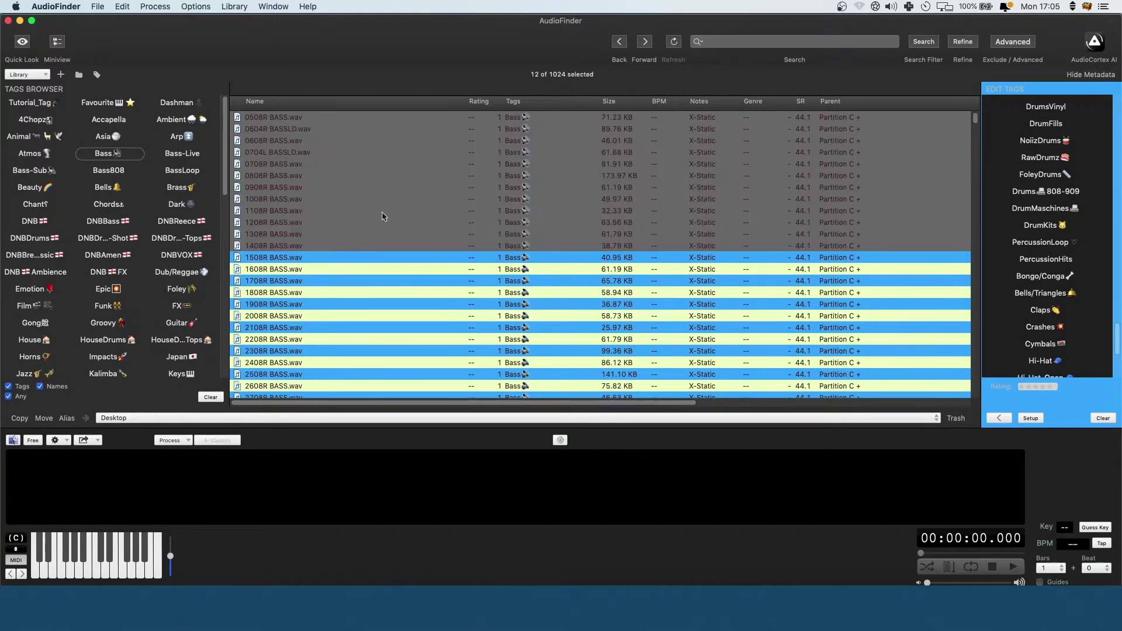
right_click(288, 180)
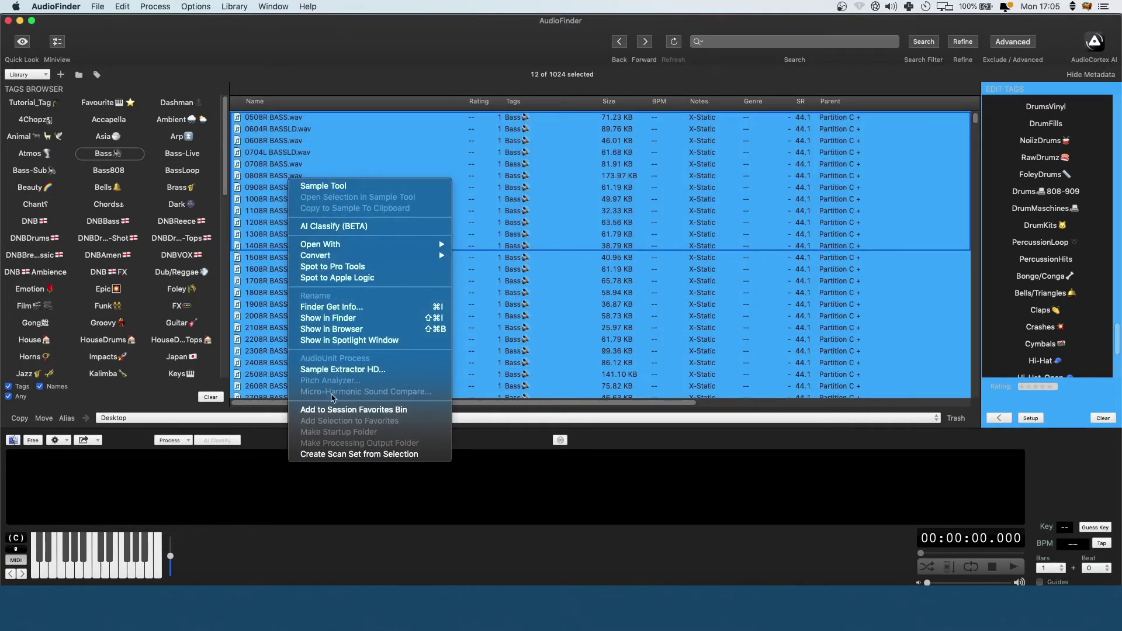
click(333, 411)
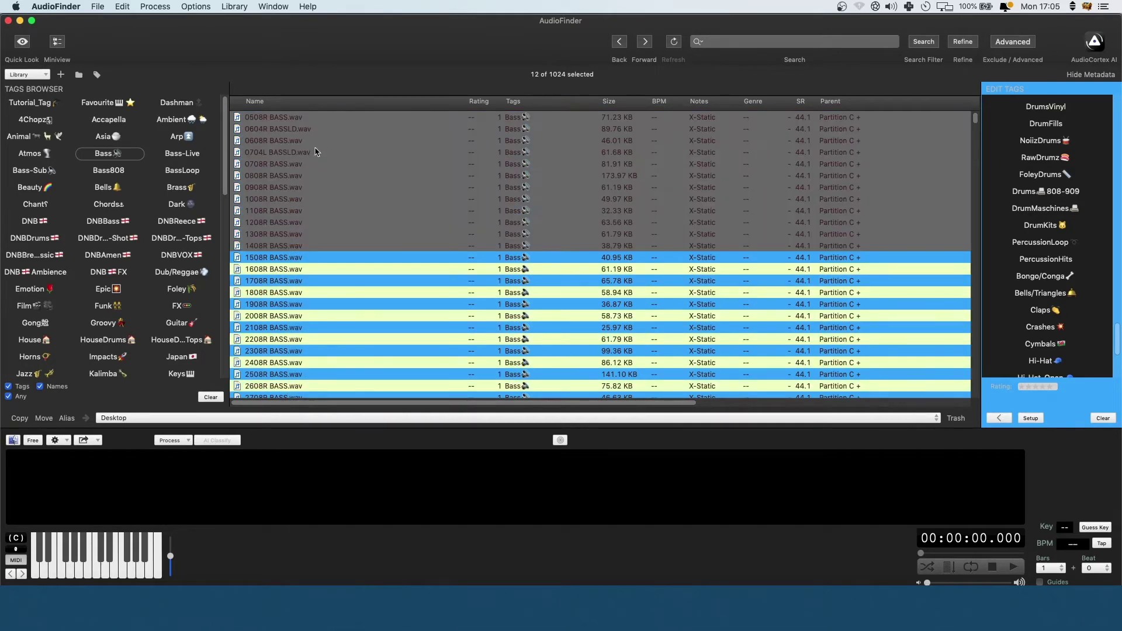
- Show the Favorites Bin contents and reorder the bass rows
click(79, 75)
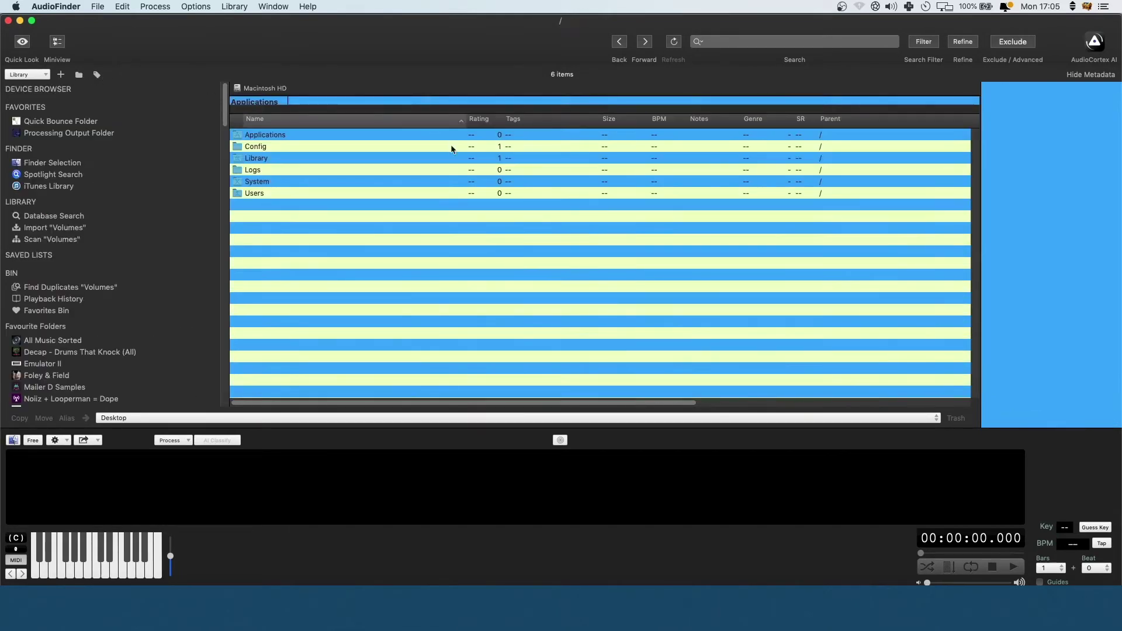
click(65, 312)
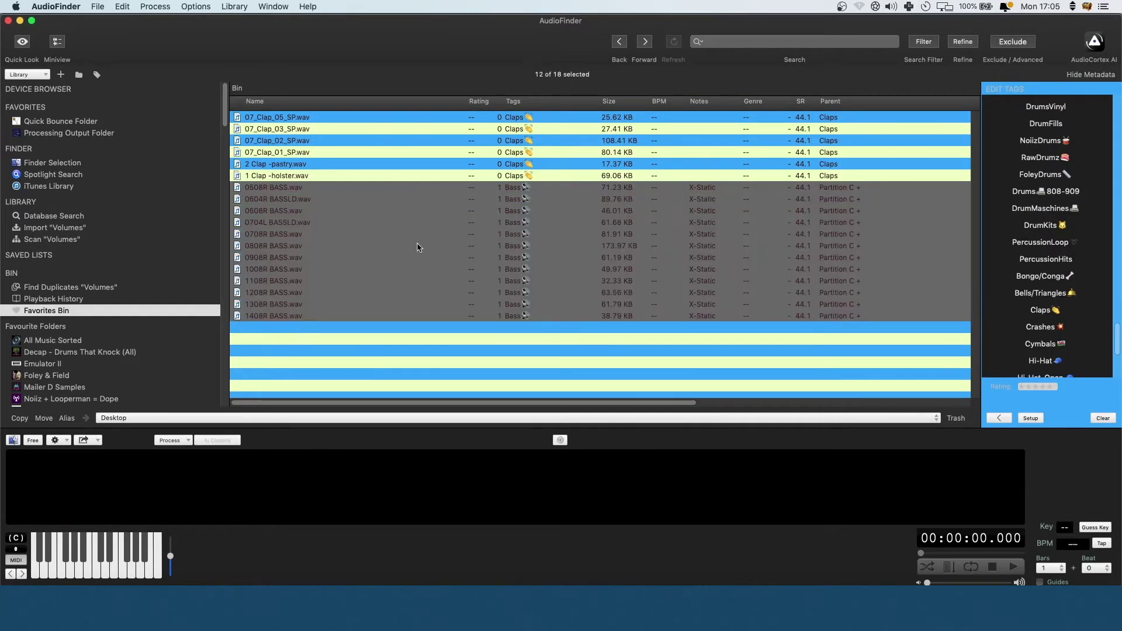
drag(413, 248, 322, 257)
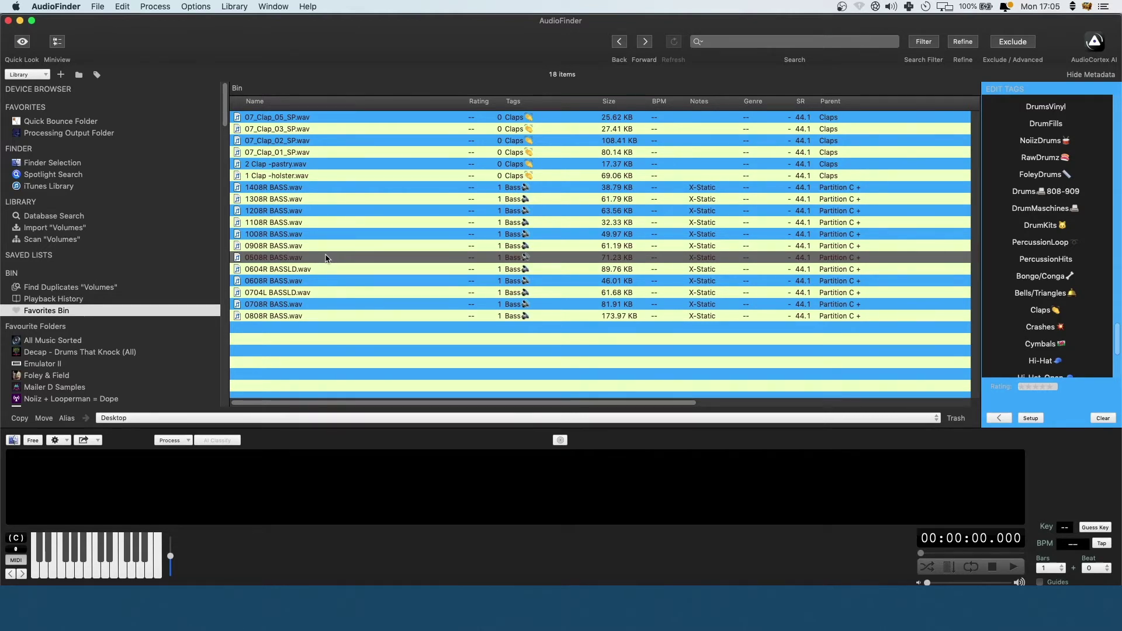
- Remove all the bass rows from the Favorites Bin
click(305, 318)
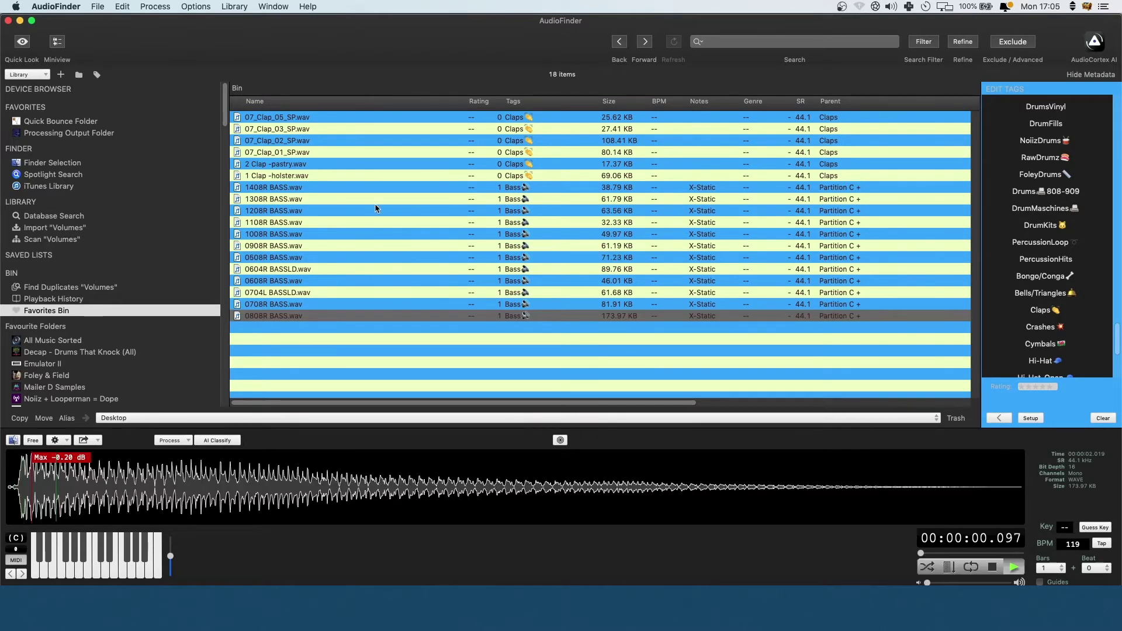
shift+click(343, 194)
key(super+BackSpace)
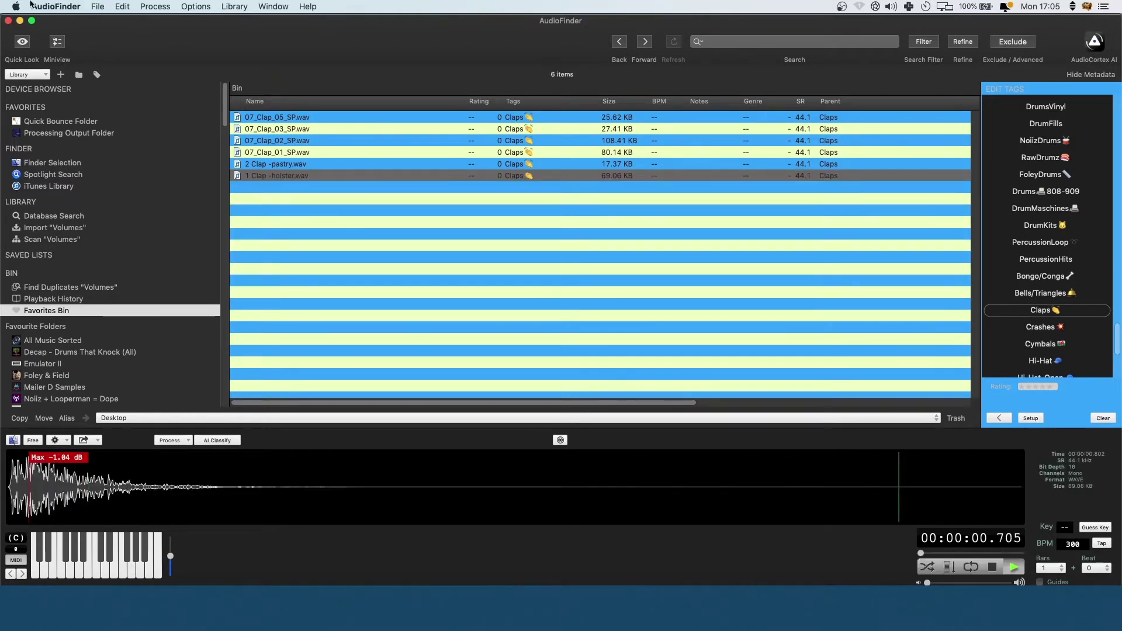
- Set Preferences to Don't Ask to Save Session Favorites Bin and apply
click(56, 7)
click(82, 32)
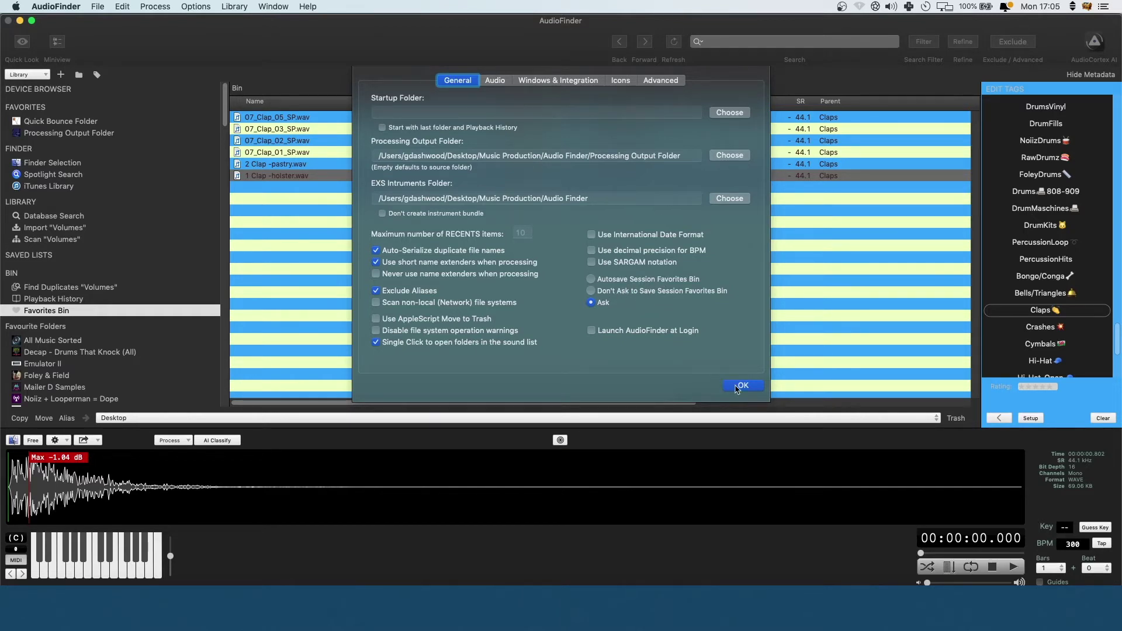
click(742, 385)
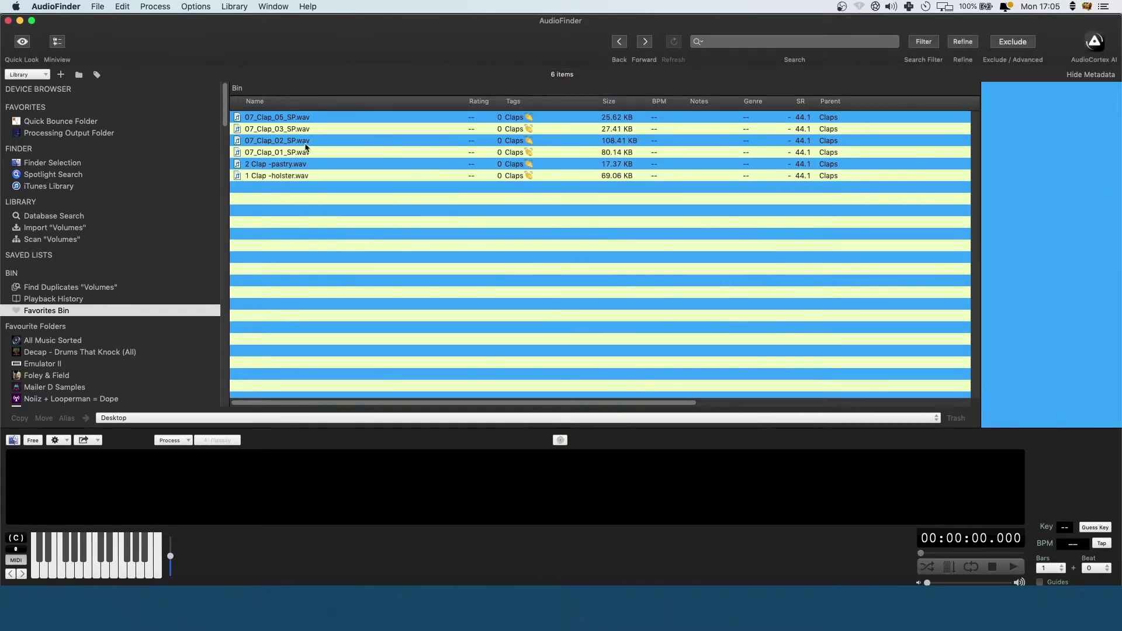
click(305, 141)
click(56, 7)
click(622, 208)
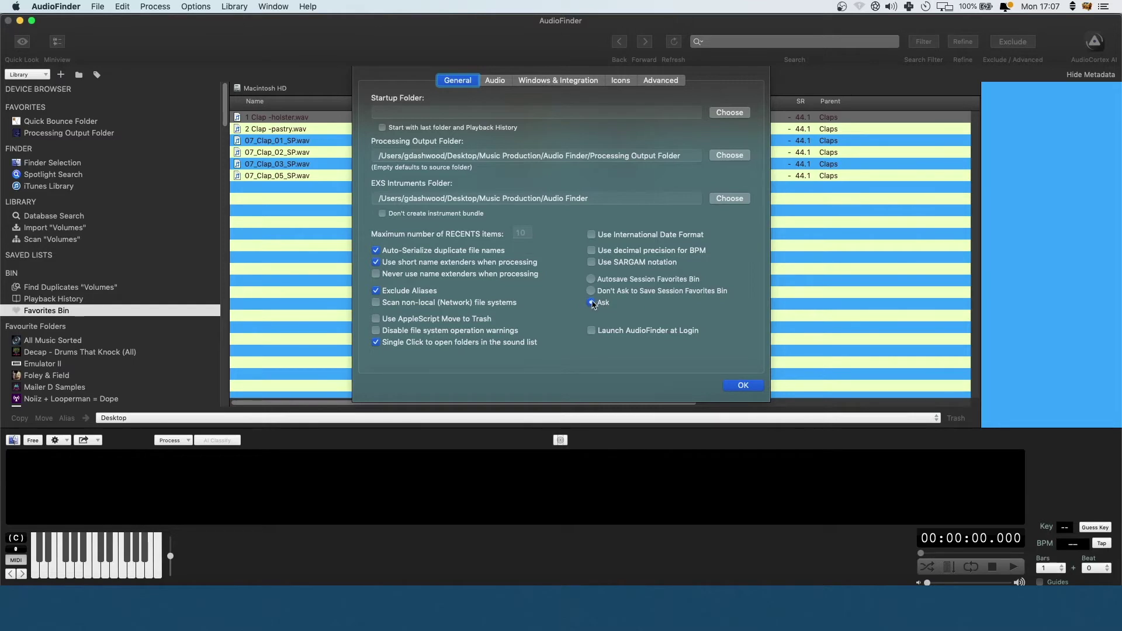
click(591, 303)
click(600, 292)
click(742, 387)
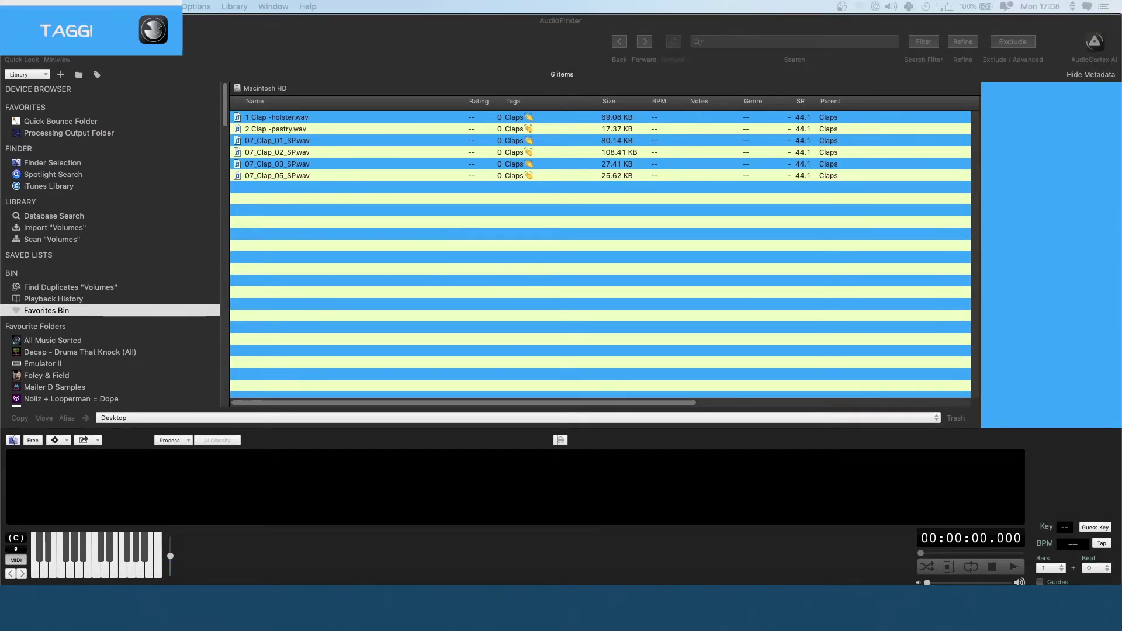
- Tag all six clap files in the bin as Accapella
click(1036, 106)
key(super+a)
click(998, 418)
click(1065, 417)
click(1030, 418)
click(611, 238)
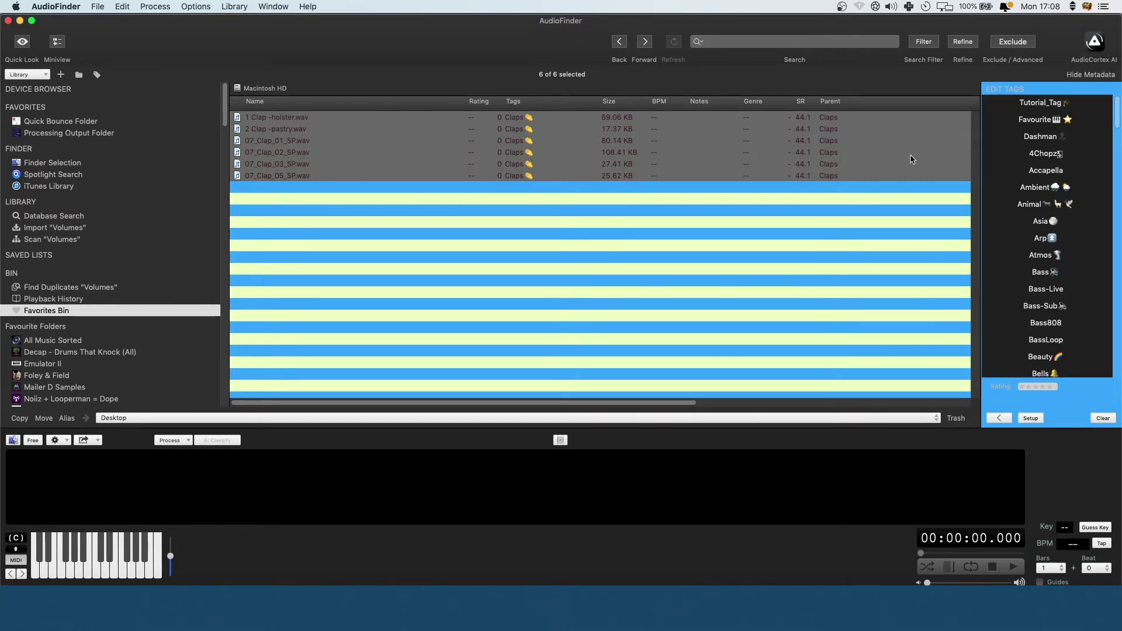
click(1038, 170)
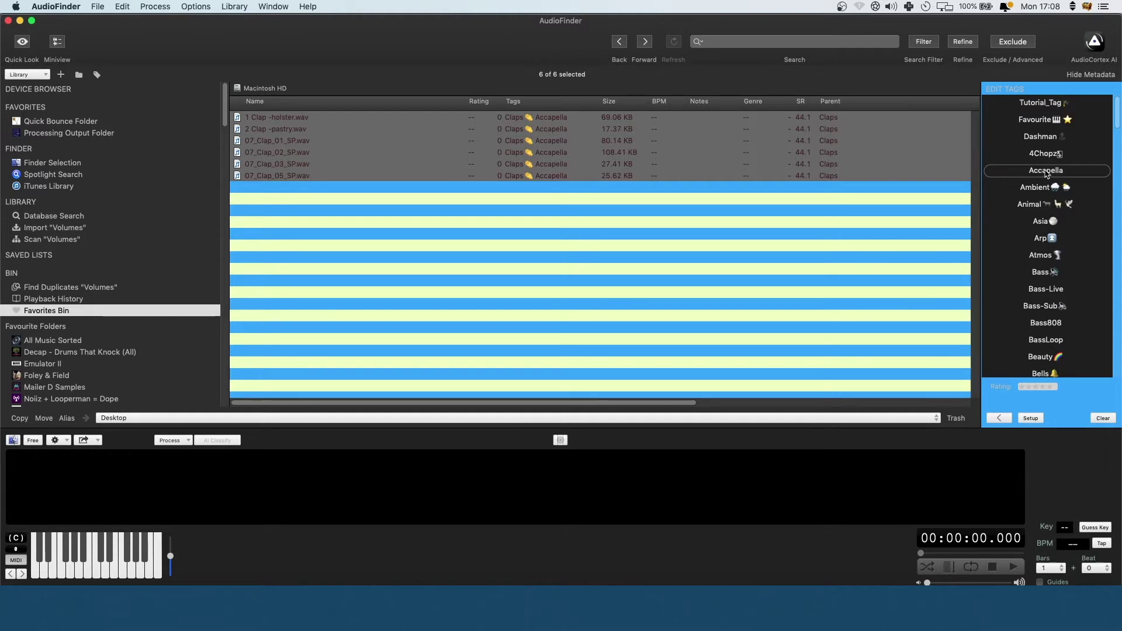
- Open the tag editor and start editing the Accapella tag name
double_click(1044, 176)
double_click(463, 128)
click(489, 125)
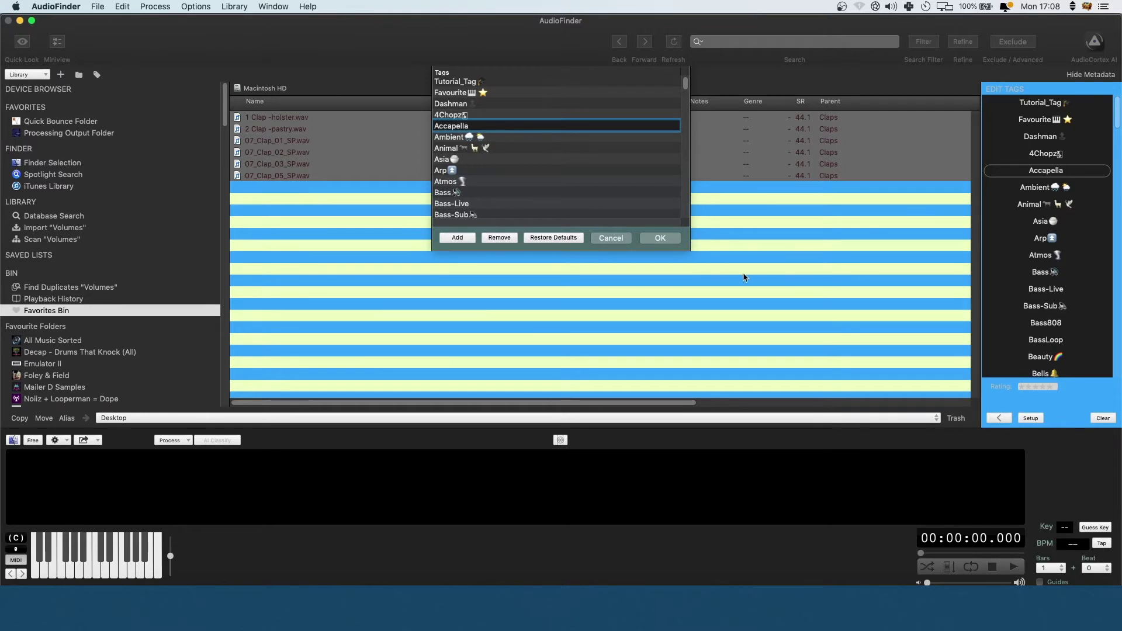
- Append an emoji to the Accapella tag name and confirm
key(ctrl+super+space)
key(Escape)
key(ctrl+super+space)
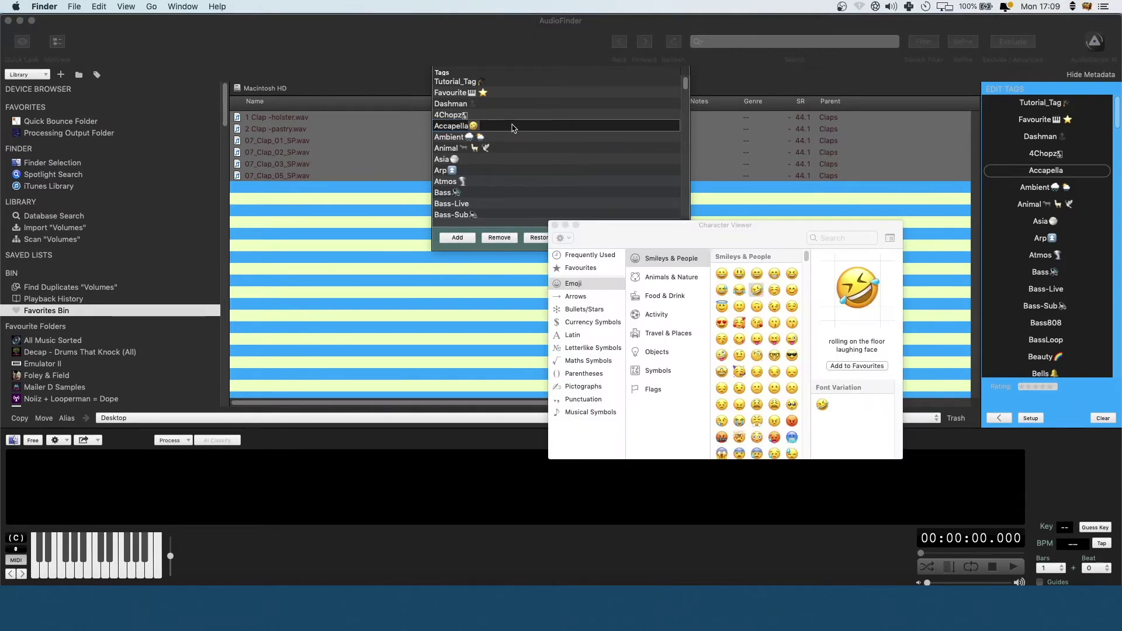
key(Return)
key(Return)
scroll(1087, 245, down, 10)
scroll(1106, 170, up, 10)
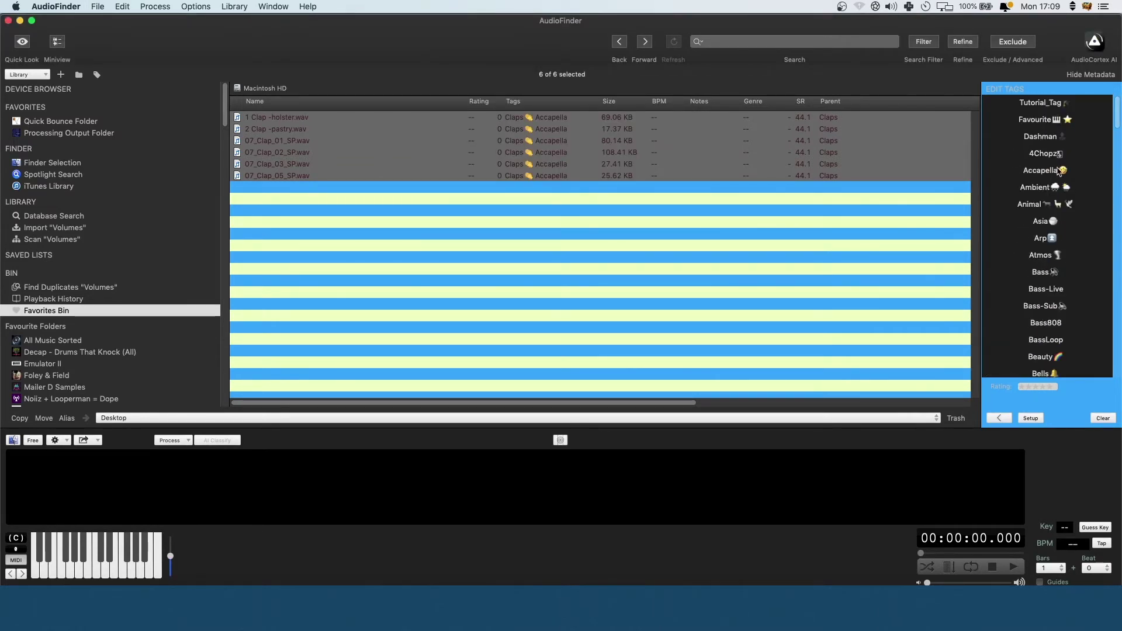
- Check which files carry the Accapella tag in the Tags Browser, then return to the folder browser
click(79, 75)
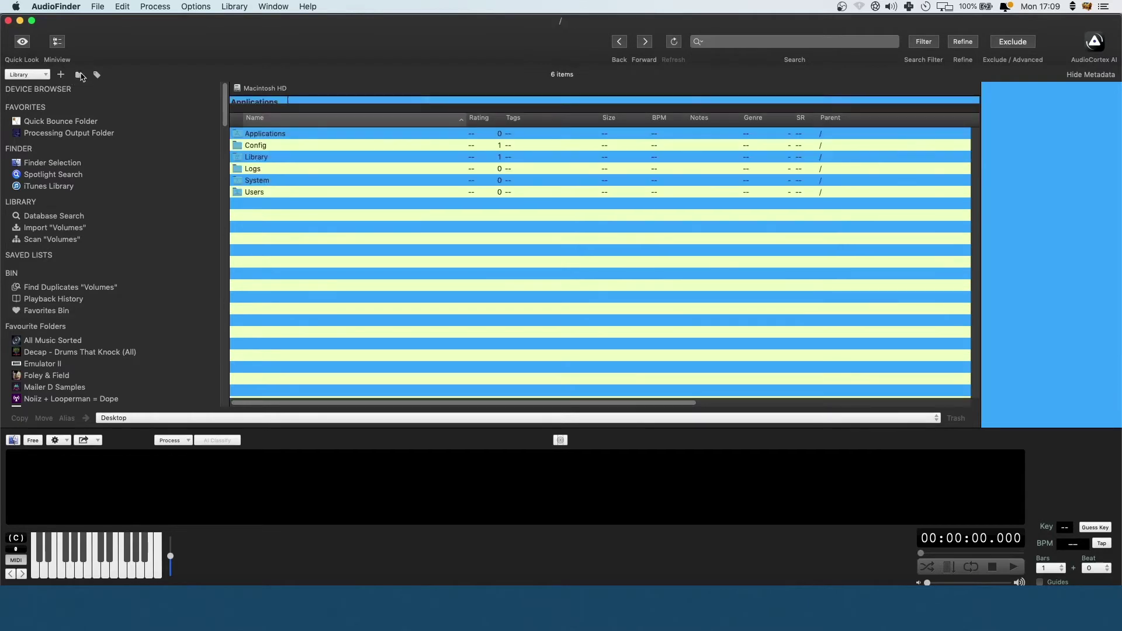
click(97, 74)
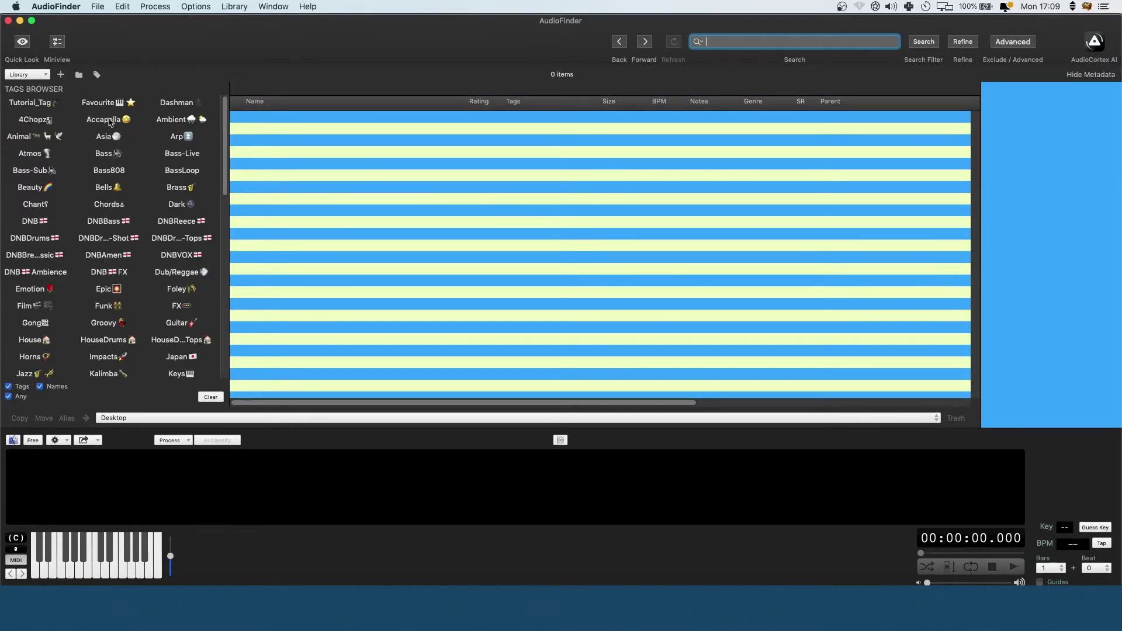
click(109, 121)
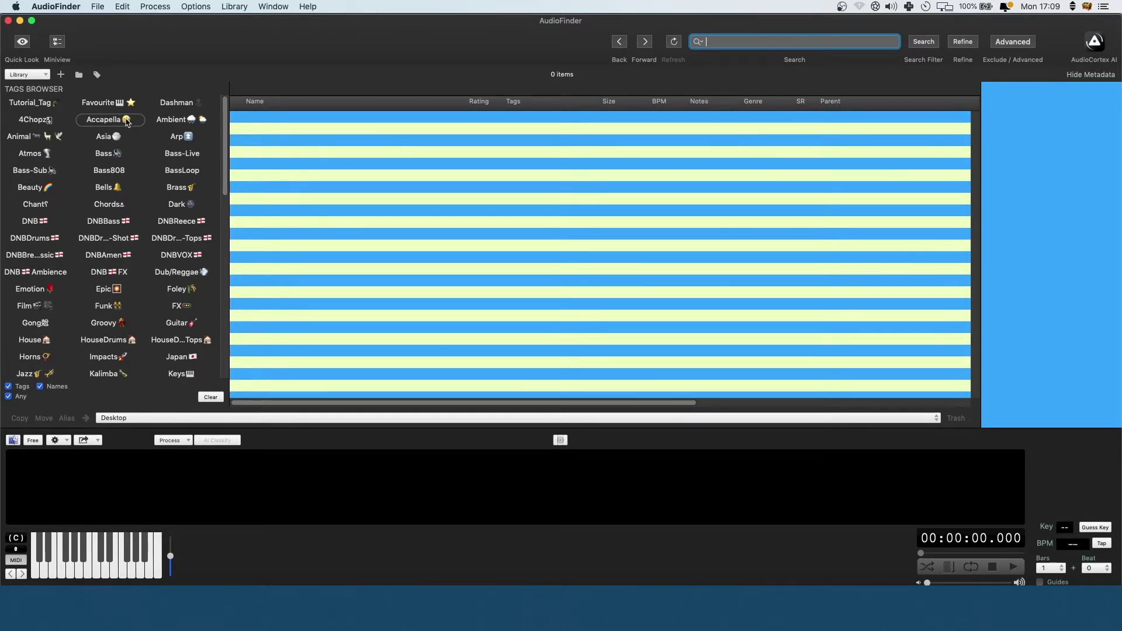
click(79, 75)
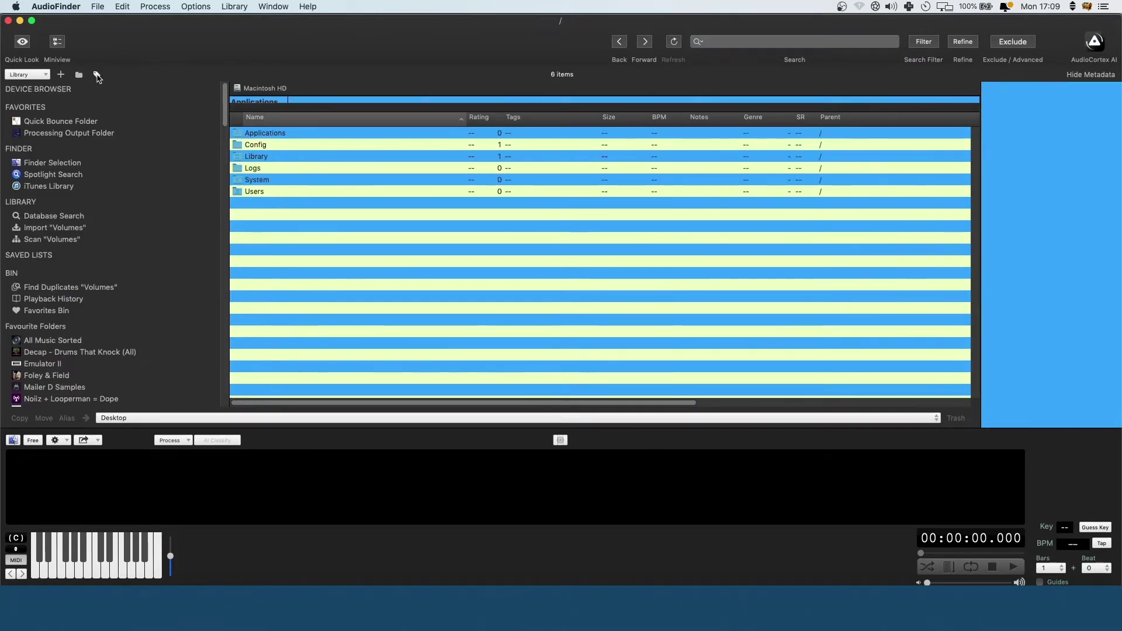
click(97, 75)
click(79, 75)
- Save 1 Clap -holster.wav's metadata with only the Claps tag, dropping Accapella
click(55, 311)
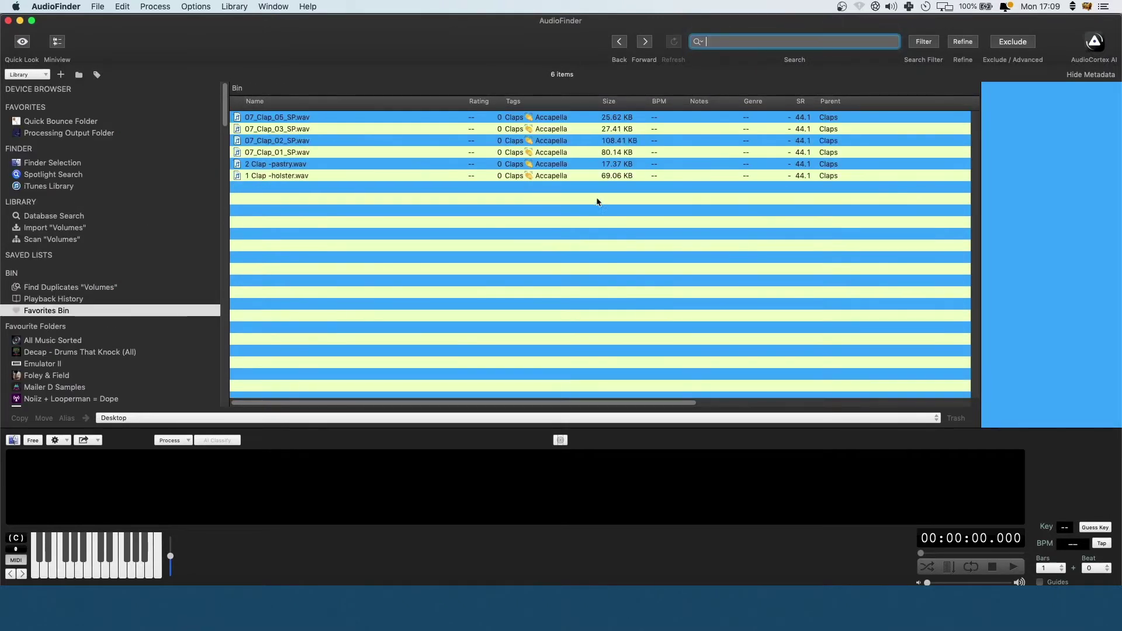
click(577, 176)
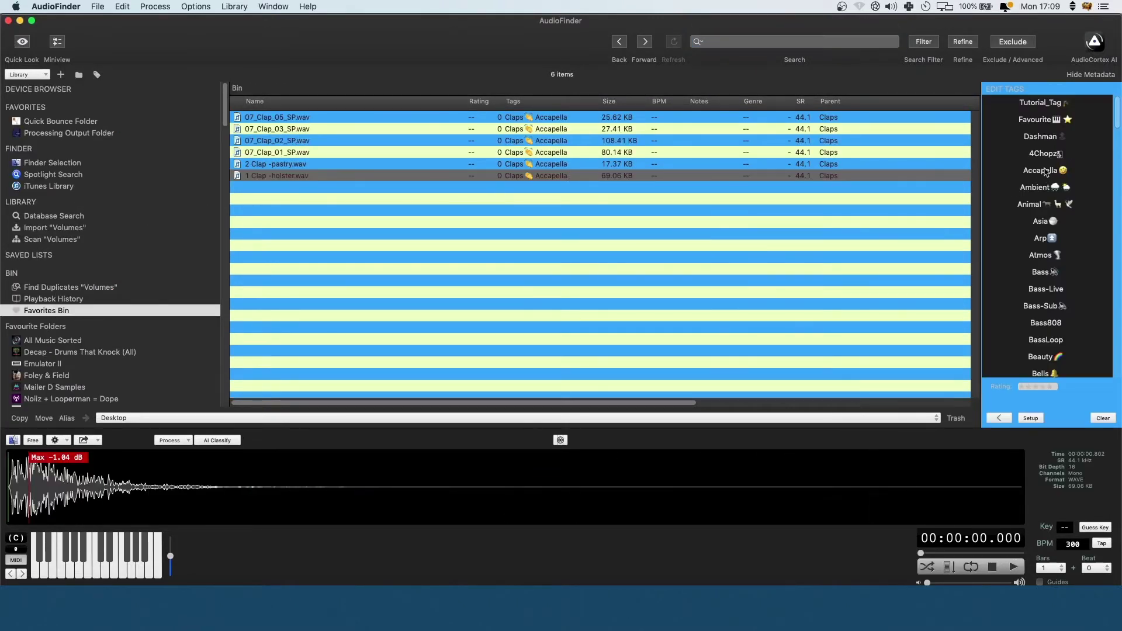
click(1053, 170)
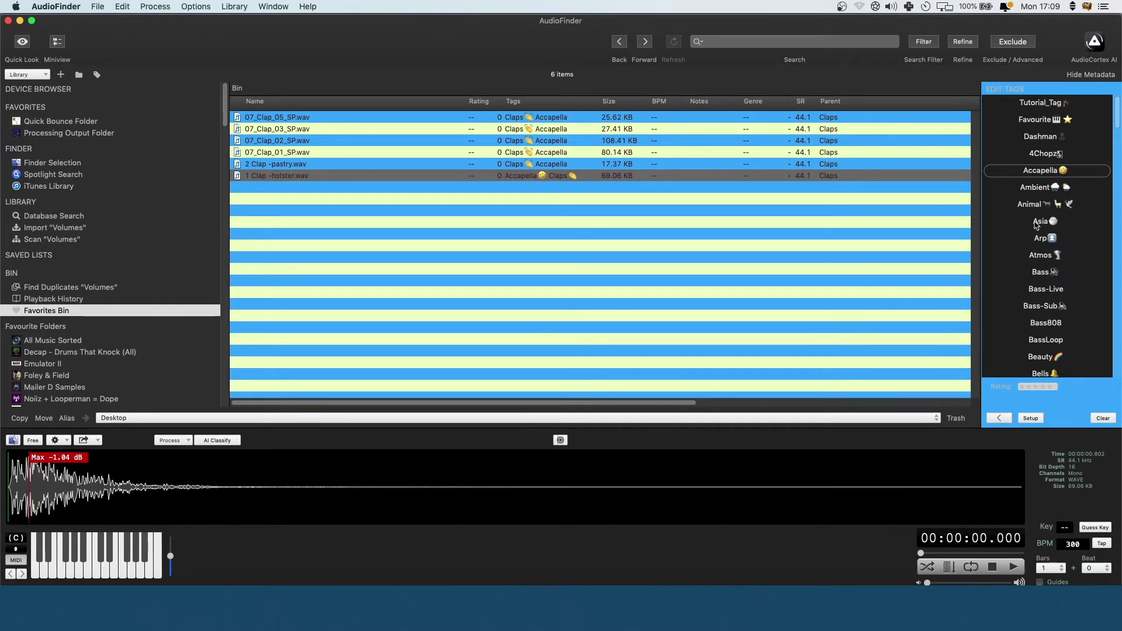
click(1004, 419)
click(1001, 419)
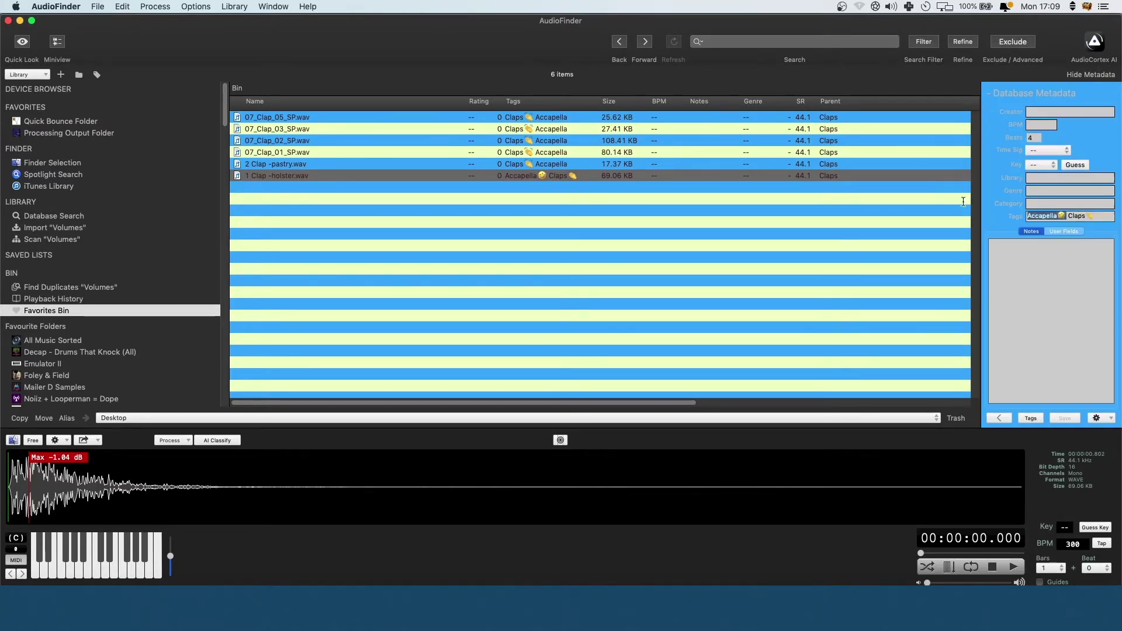
click(1064, 418)
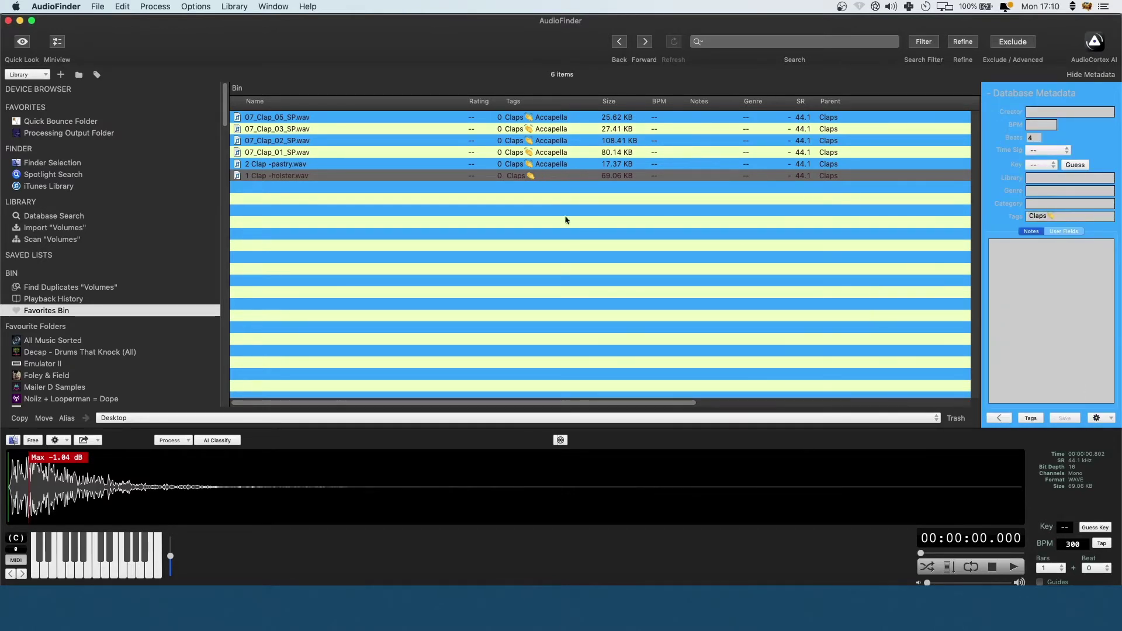
key(Up)
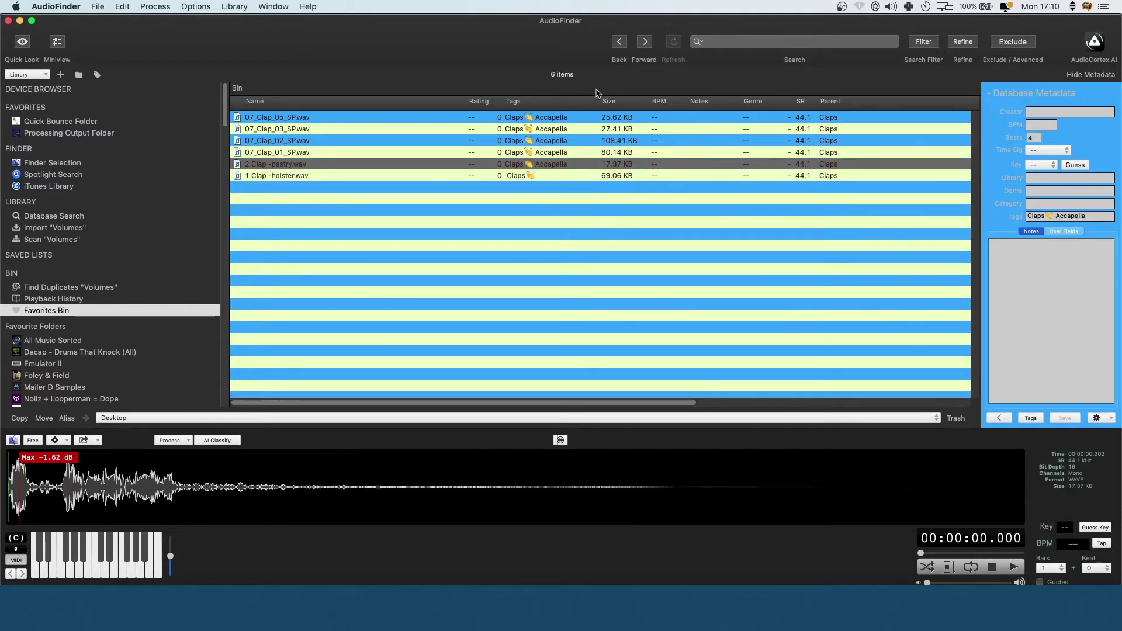
click(1030, 419)
click(1030, 418)
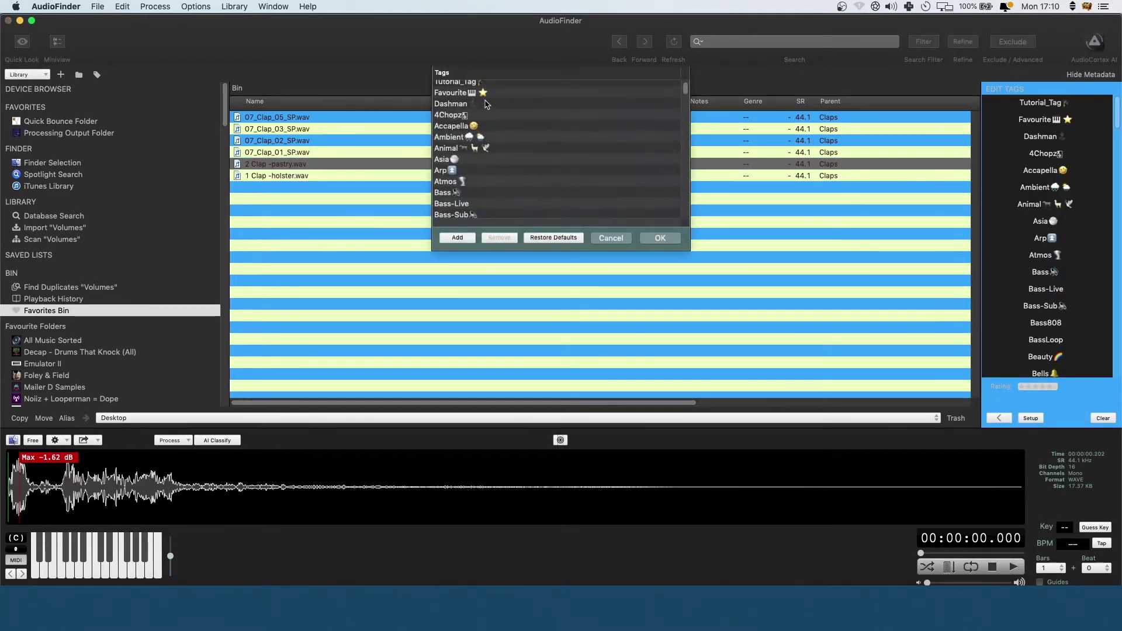
click(461, 126)
click(473, 125)
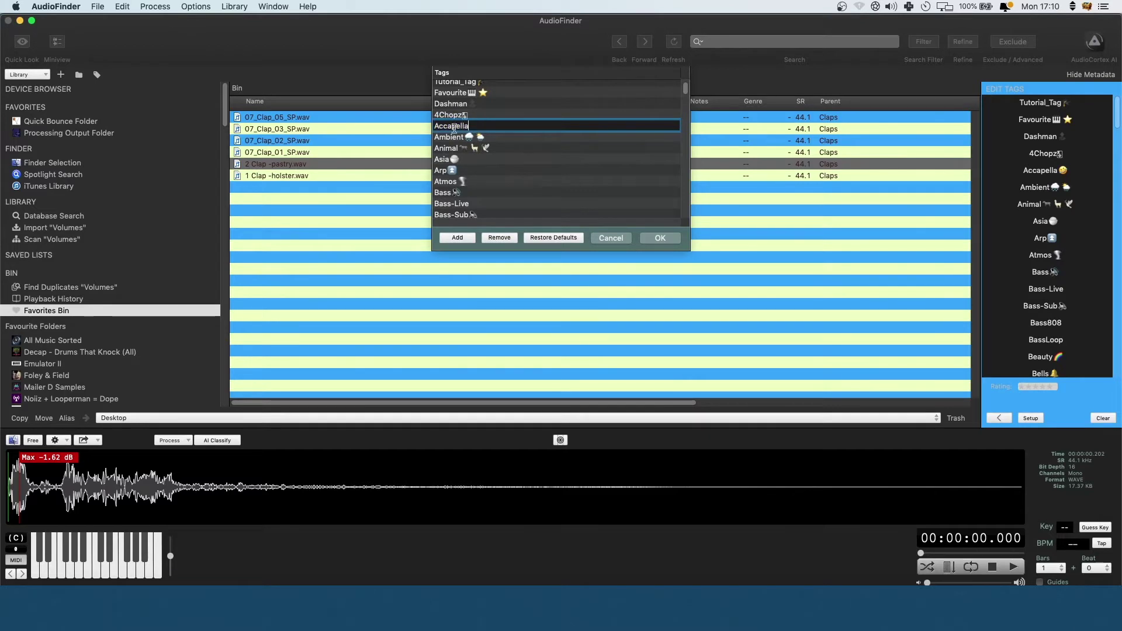
click(490, 139)
click(648, 243)
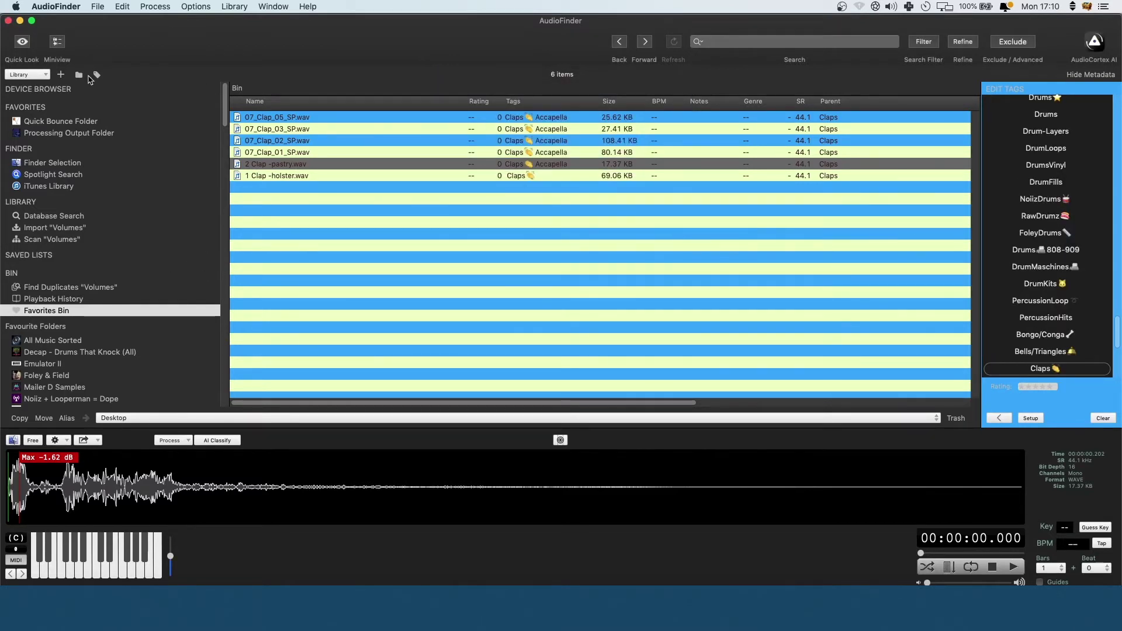
click(83, 76)
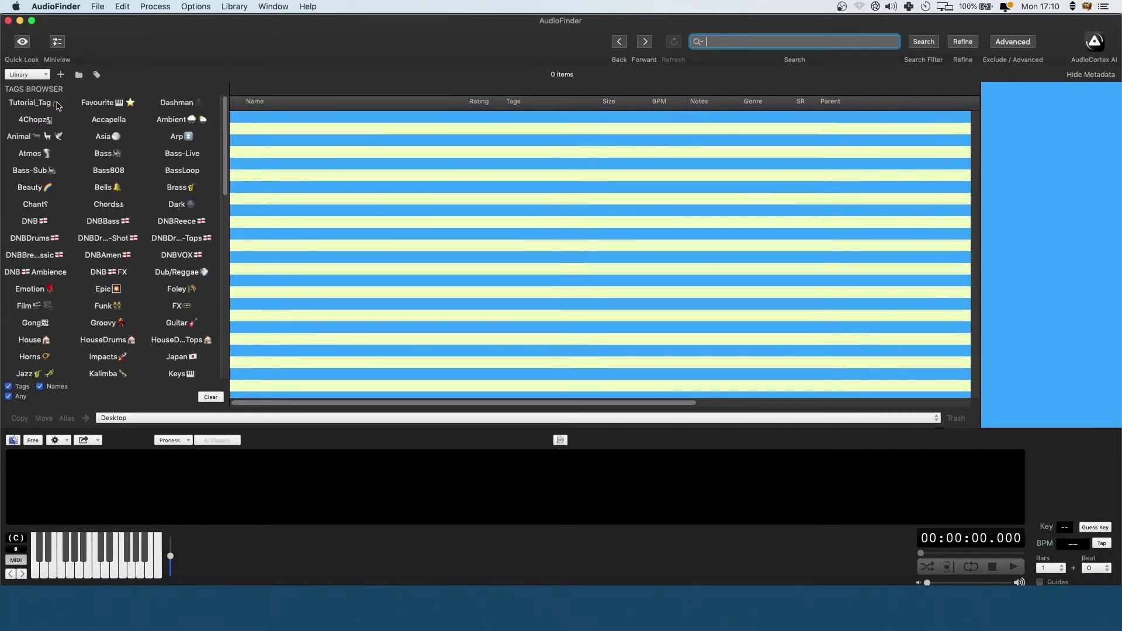
click(109, 121)
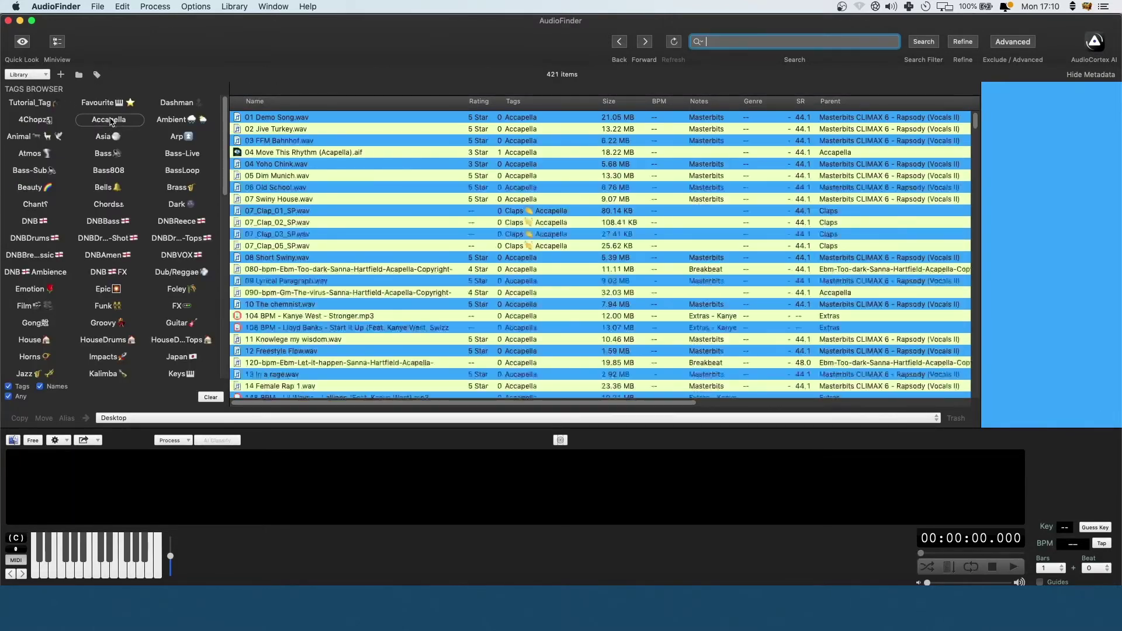
scroll(622, 162, down, 10)
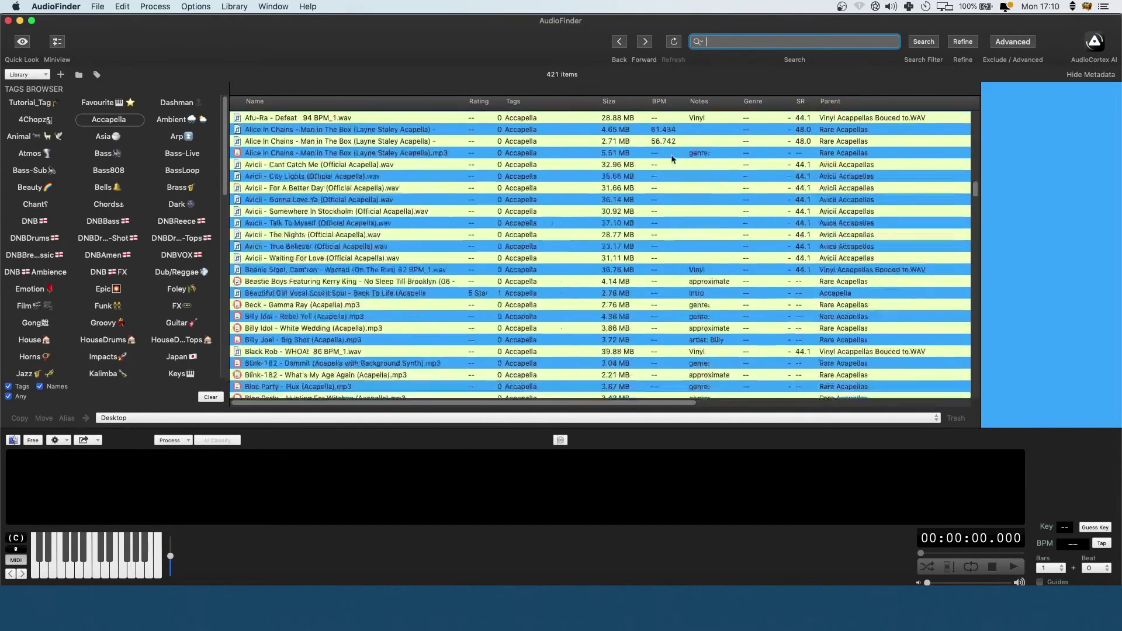
scroll(672, 158, up, 10)
click(97, 75)
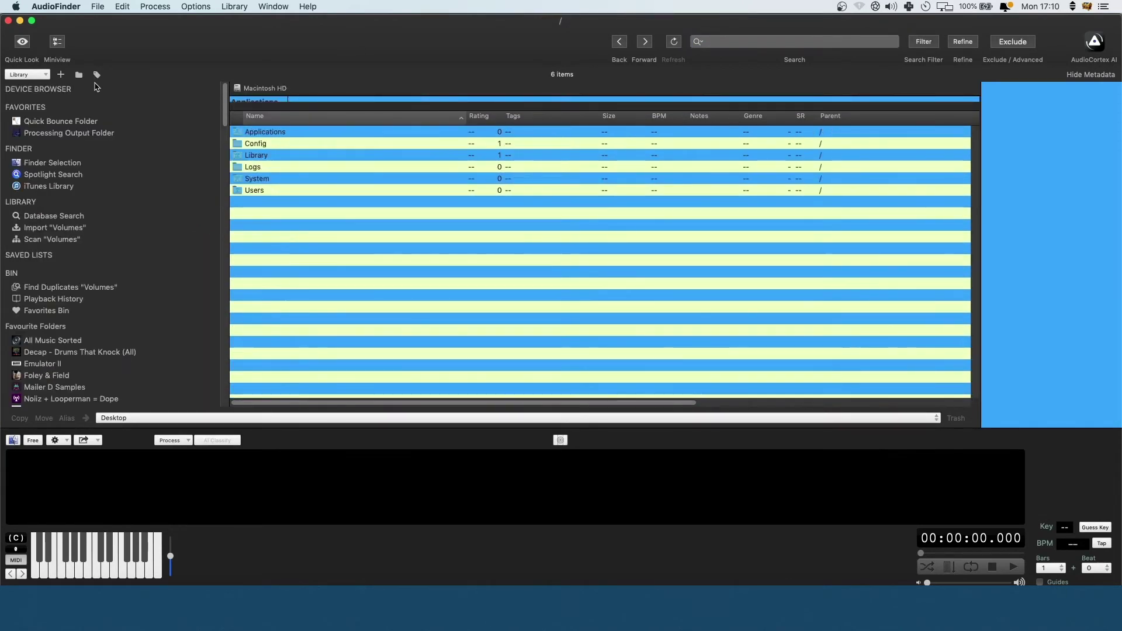
click(97, 74)
click(79, 75)
click(64, 311)
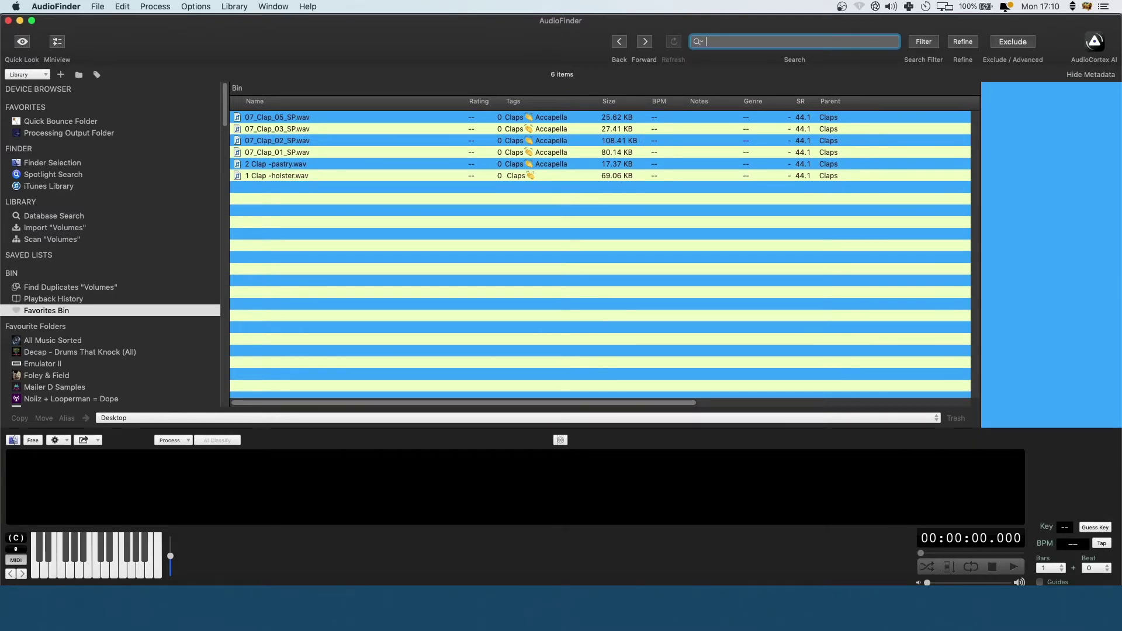
- Open 07_Clap_02_SP.wav's metadata for editing and check the template options menu
click(619, 142)
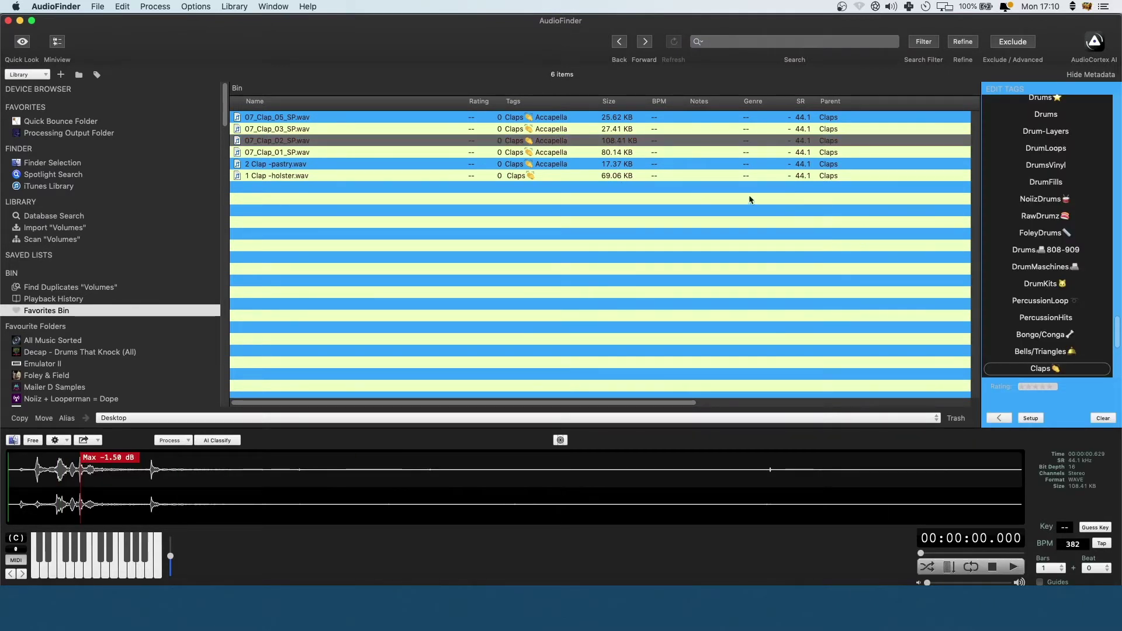
click(999, 418)
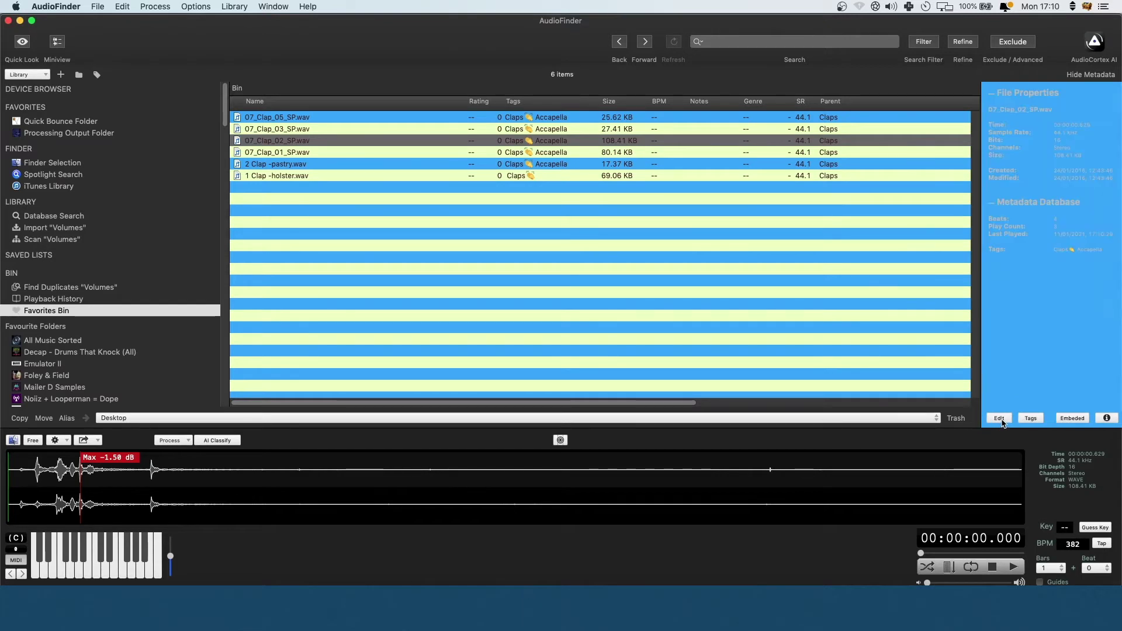
click(999, 418)
click(999, 418)
click(1000, 418)
click(1103, 420)
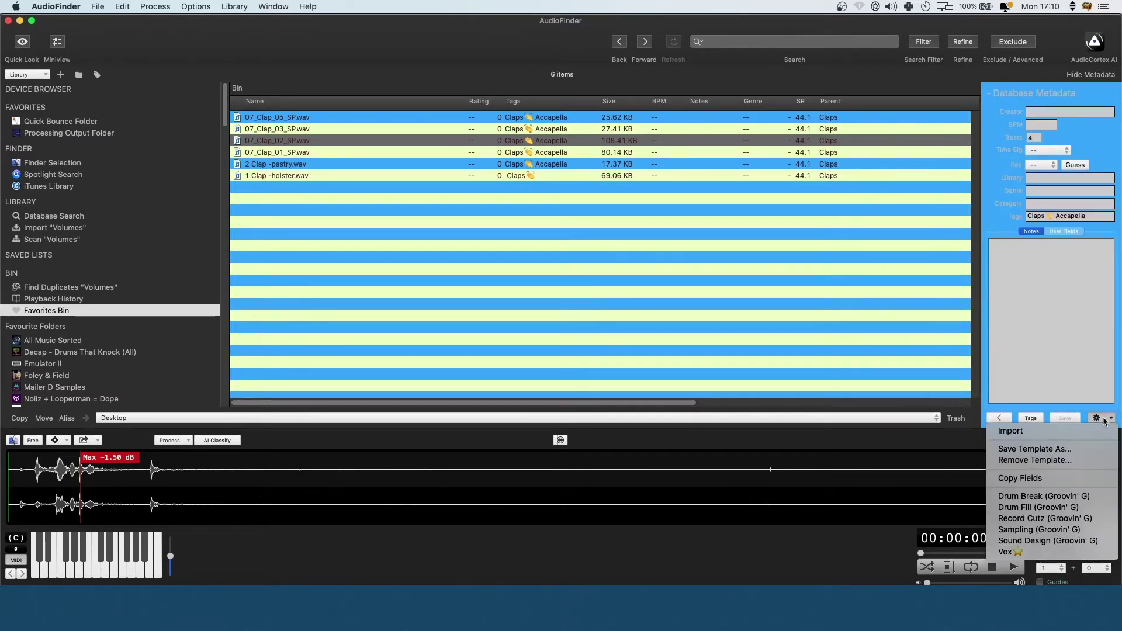
click(1050, 451)
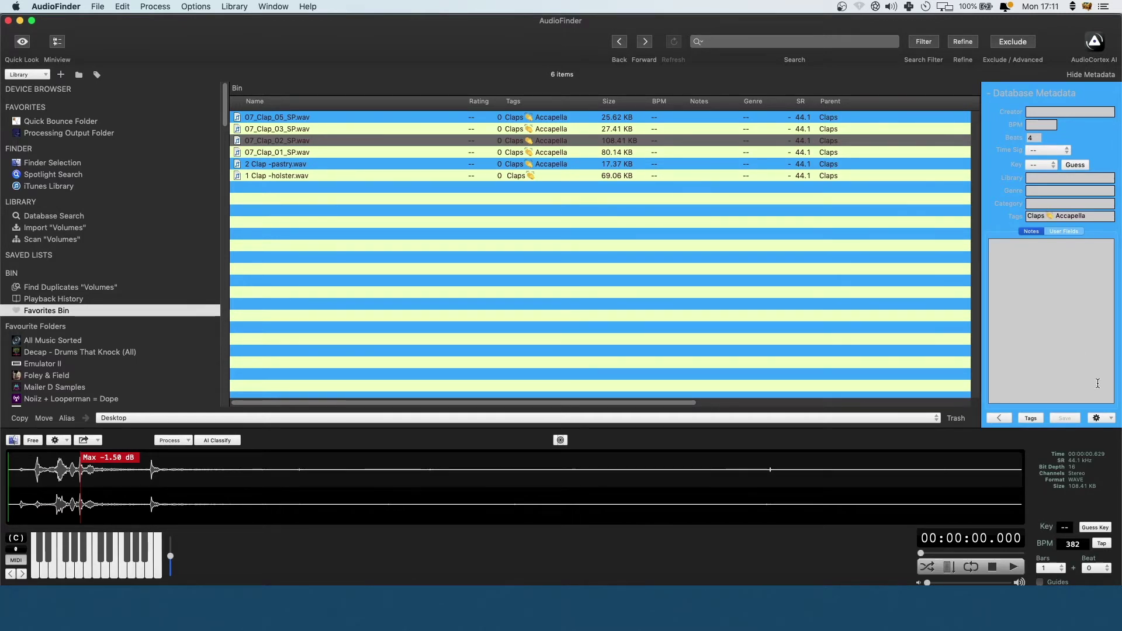
- Save the current metadata as a template named 'Tutorial Template'
click(1103, 422)
click(1023, 450)
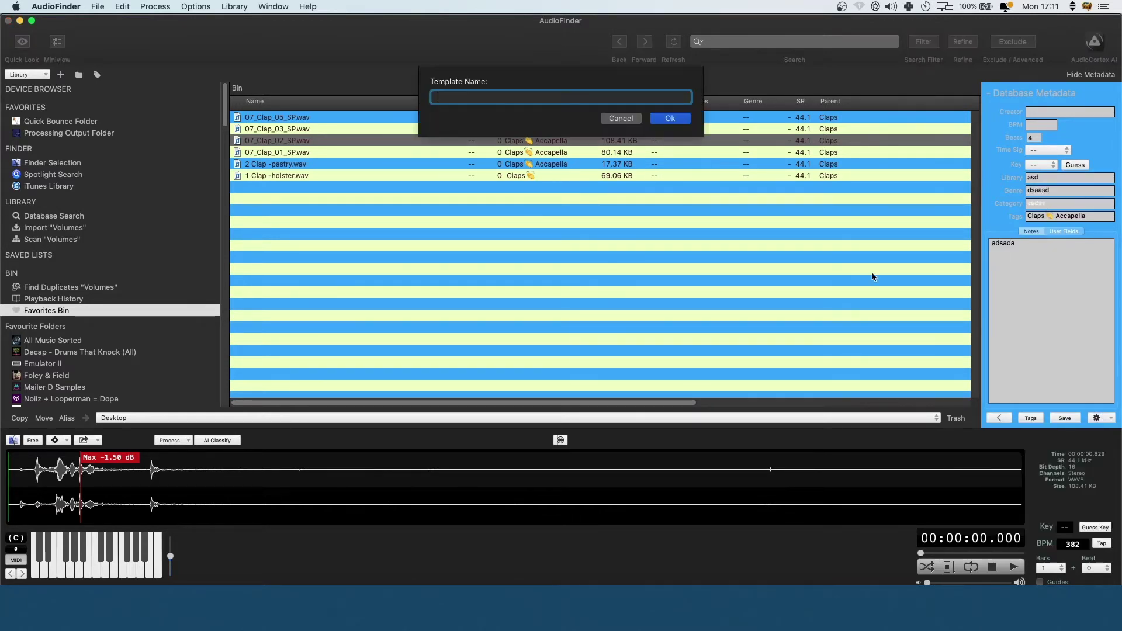
text(Tutorial Template)
key(Return)
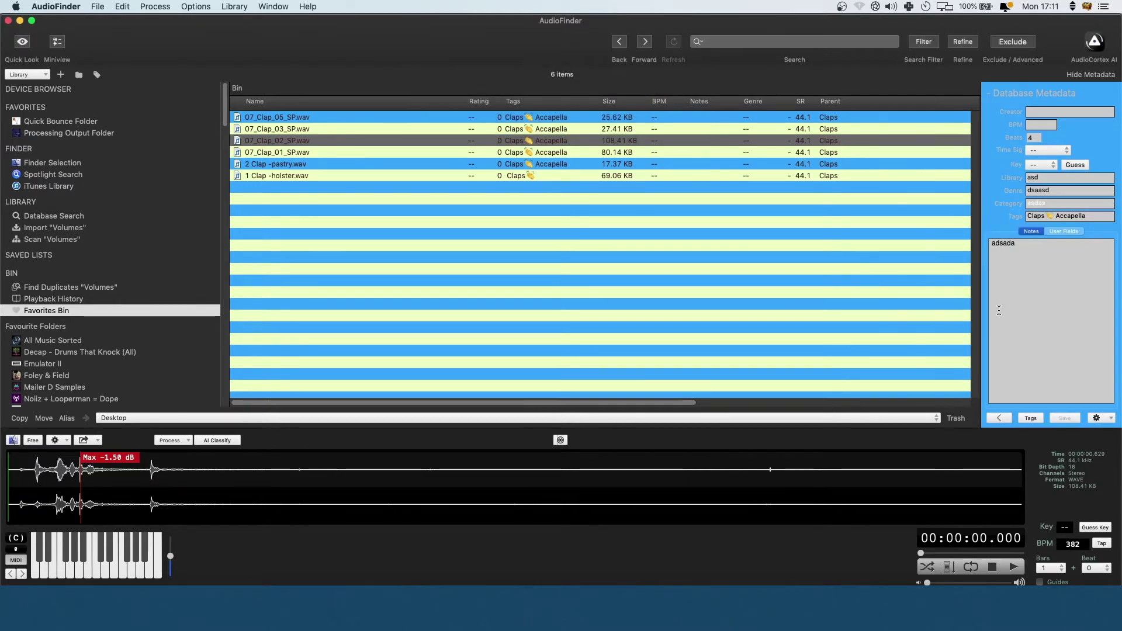
- Apply Tutorial Template to 07_Clap_01_SP.wav and 2 Clap -pastry.wav and save
click(570, 153)
shift+click(570, 164)
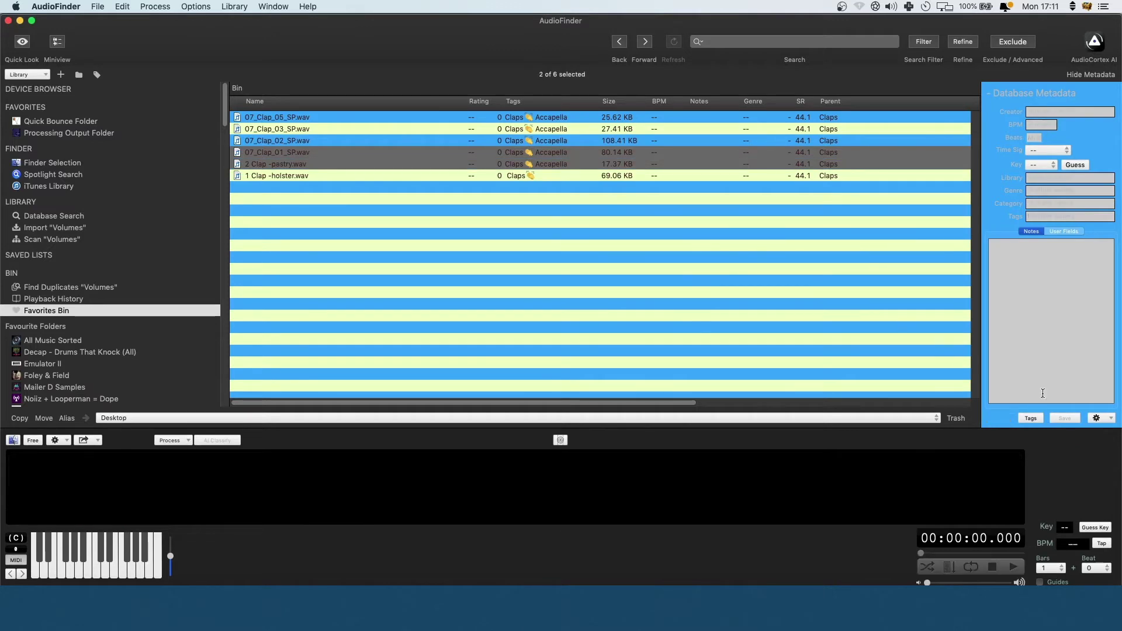
click(1104, 419)
click(1030, 551)
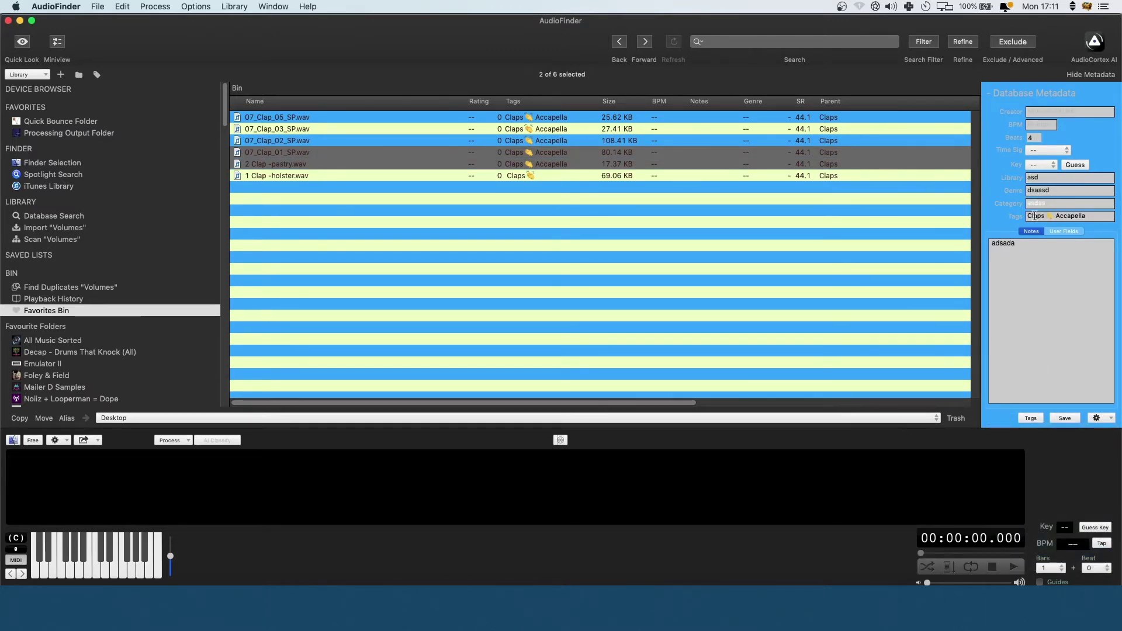
click(1063, 417)
key(Return)
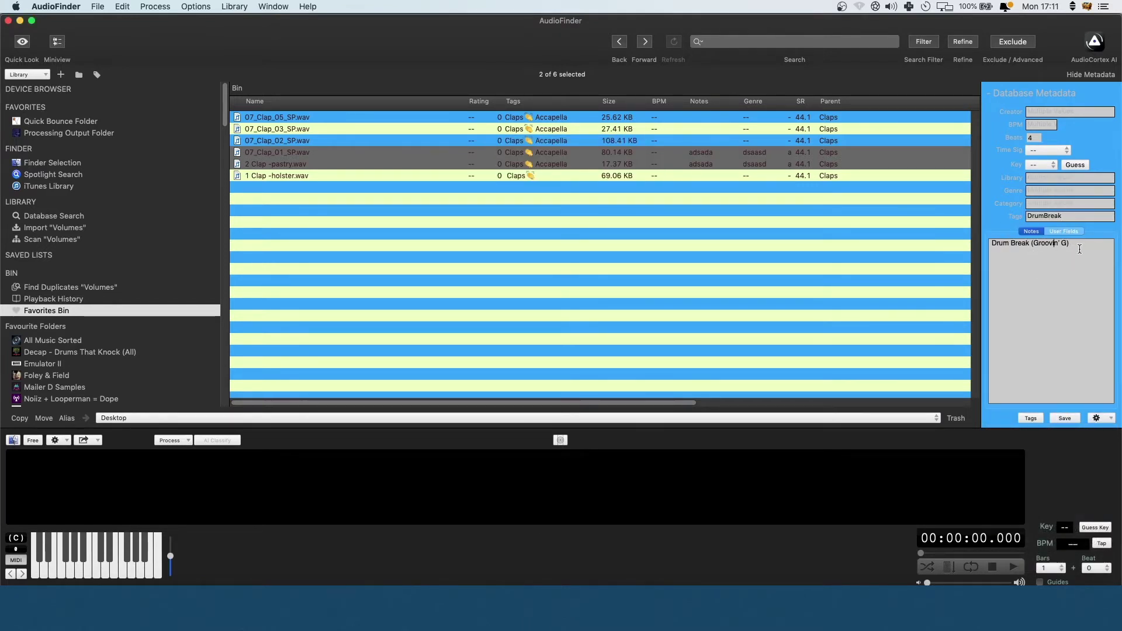
- Save the Drum Break notes to both files, then clear their tags and notes
drag(1077, 245, 938, 234)
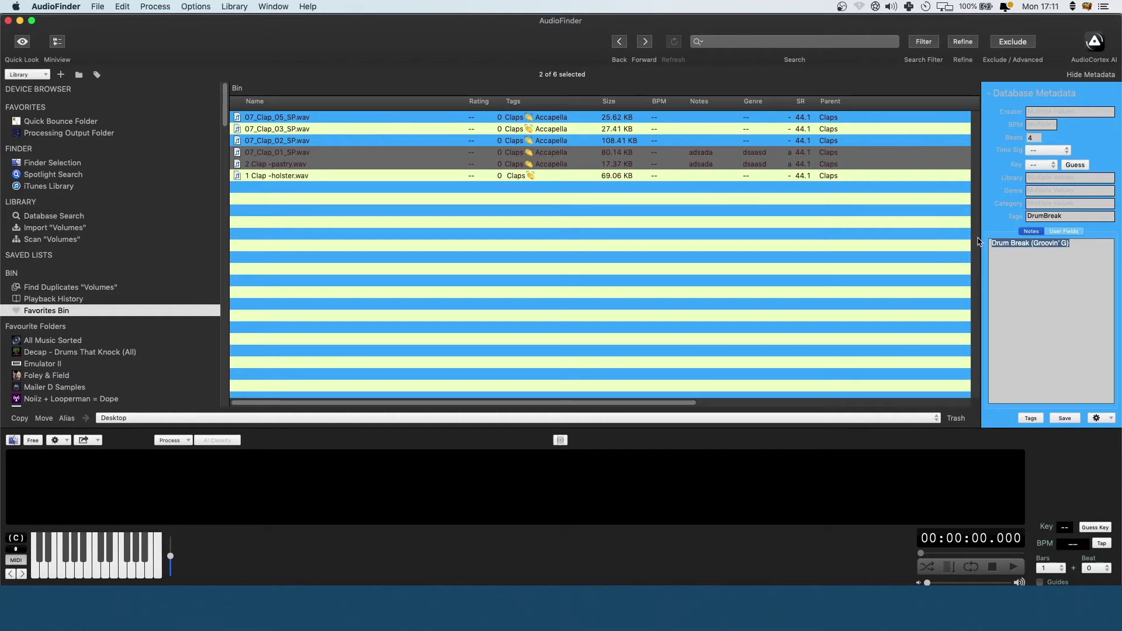
click(1029, 271)
triple_click(1041, 266)
click(1042, 265)
click(1065, 418)
click(646, 208)
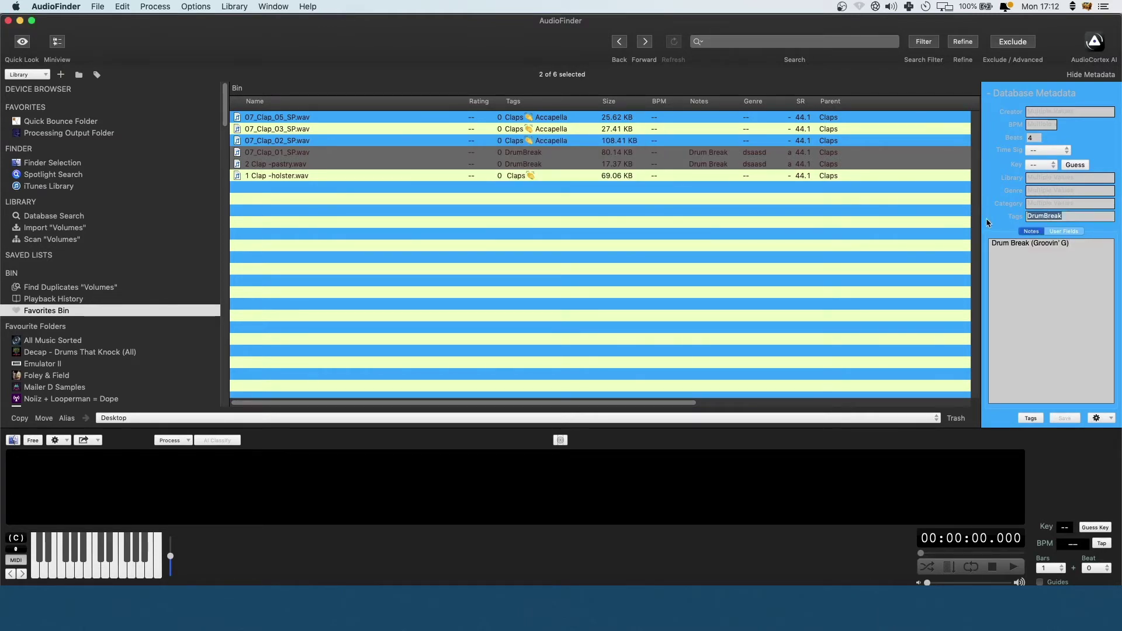
click(1031, 418)
click(1065, 418)
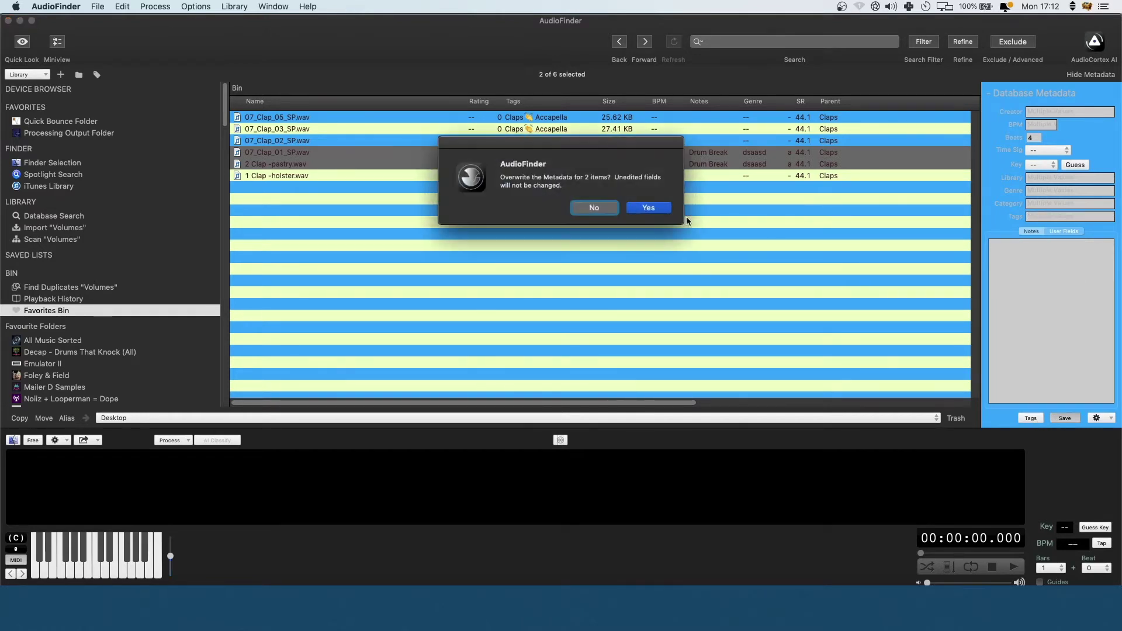
- Confirm the overwrite, add a Bits column to the file list, and reselect 2 Clap -pastry.wav
click(647, 209)
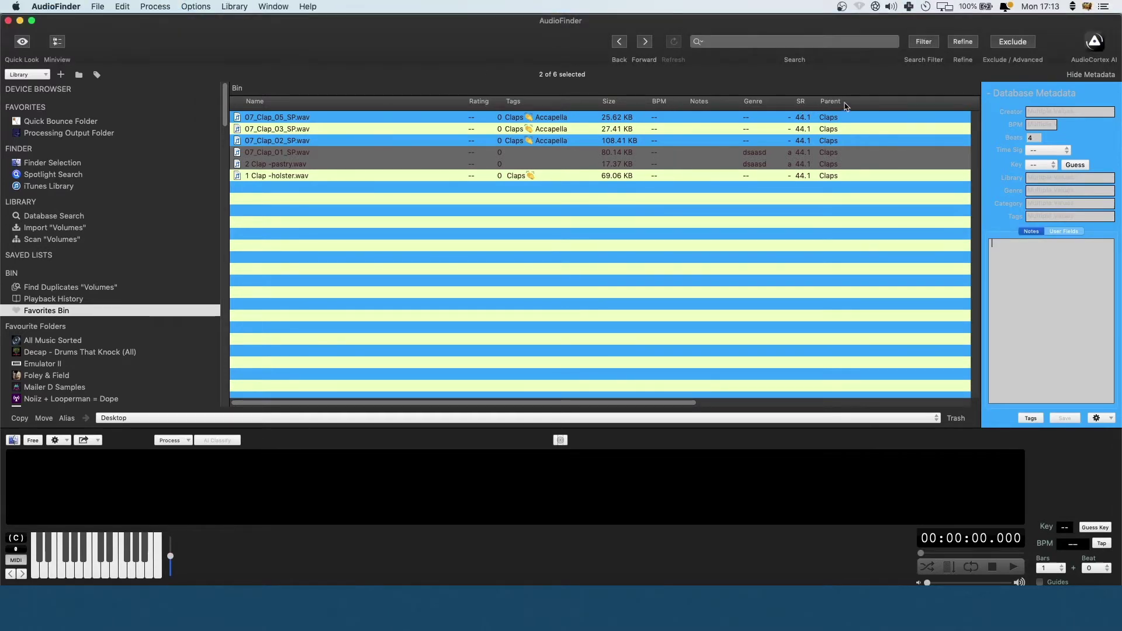
click(196, 6)
mouse_move(220, 5)
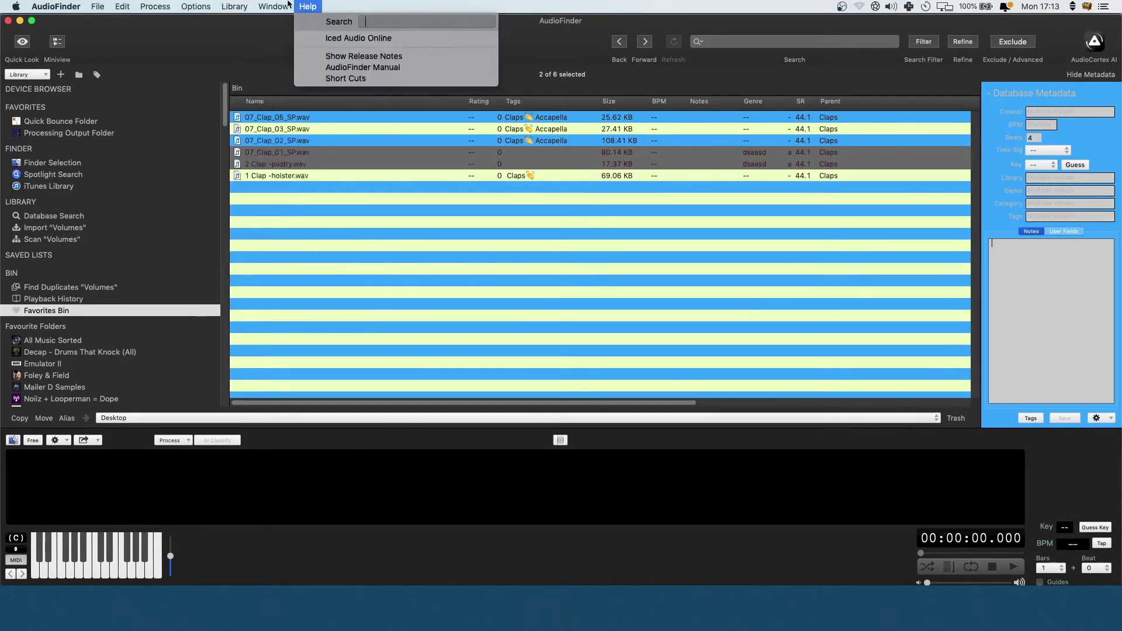
click(267, 98)
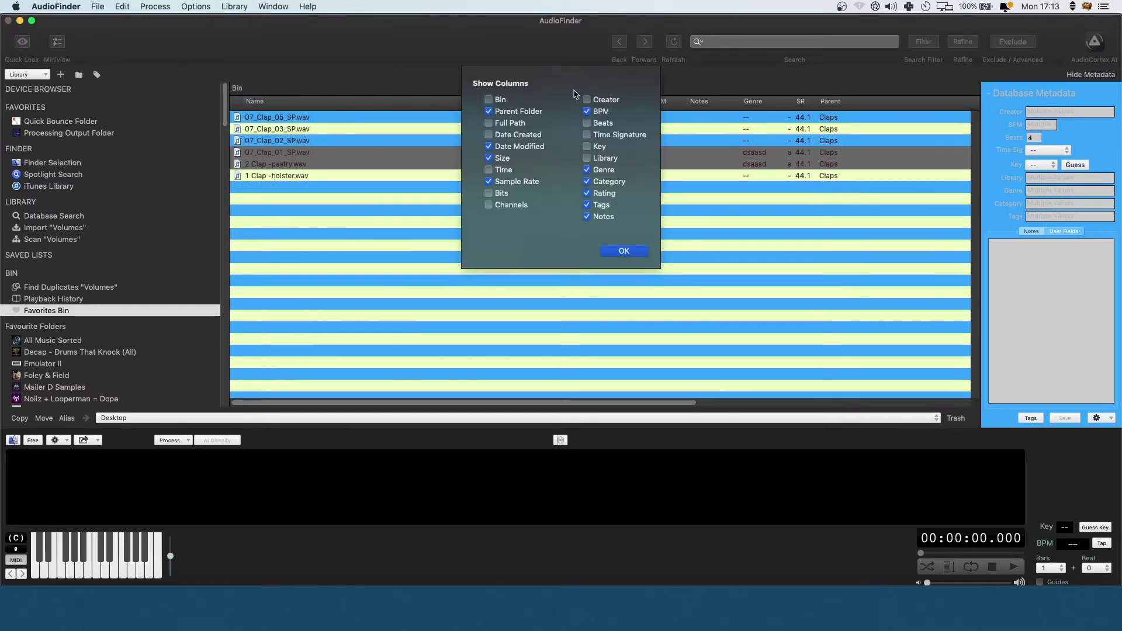
click(488, 193)
click(629, 252)
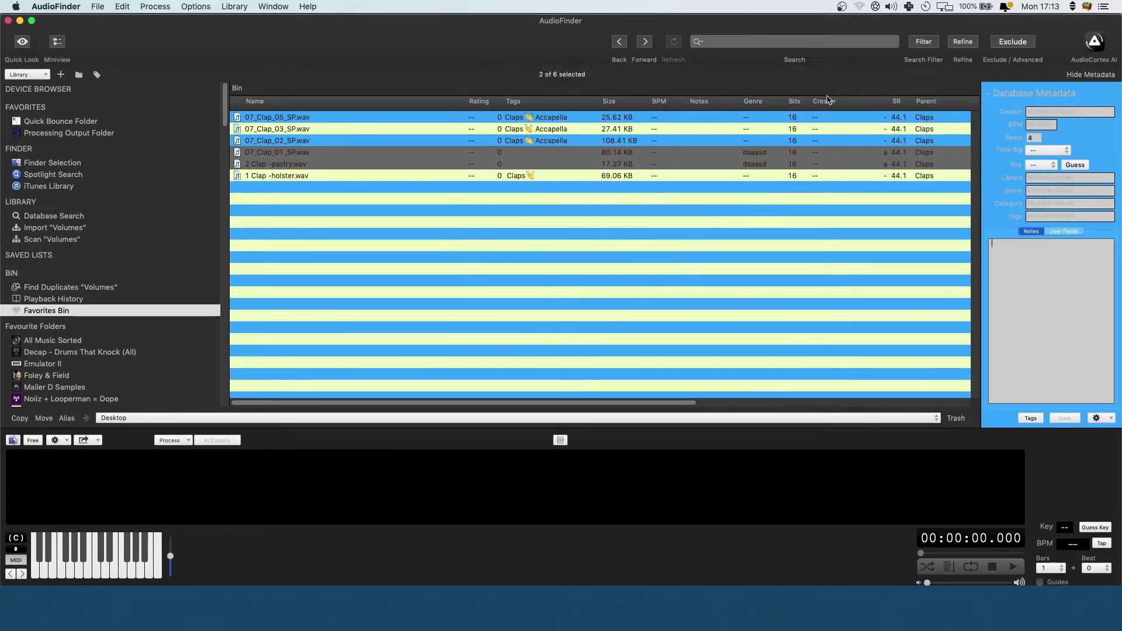
click(781, 288)
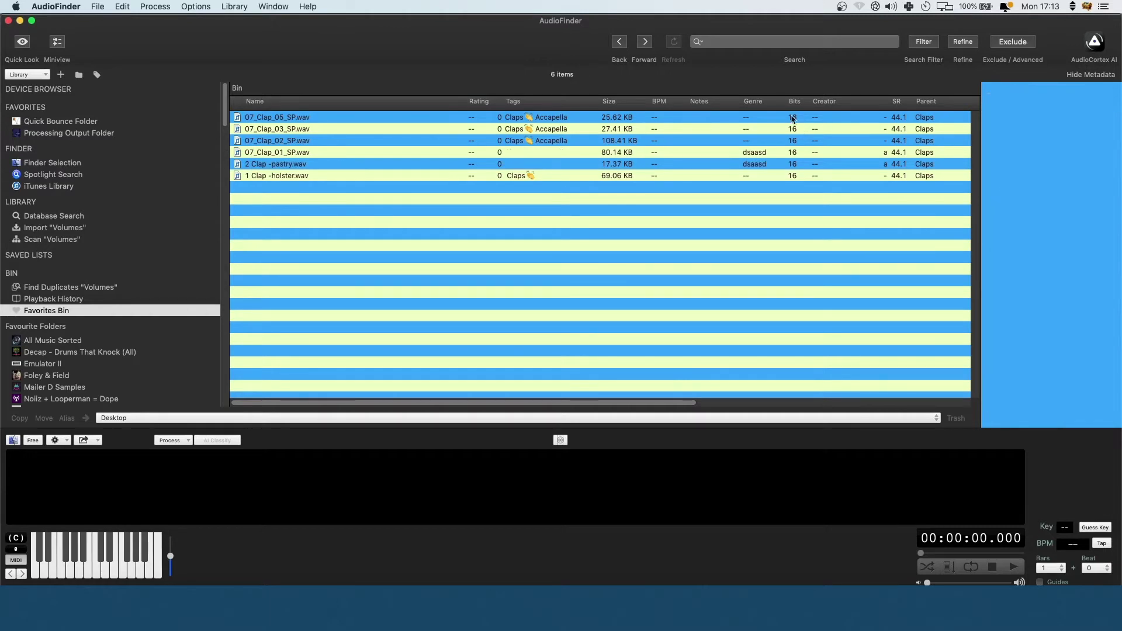
click(720, 163)
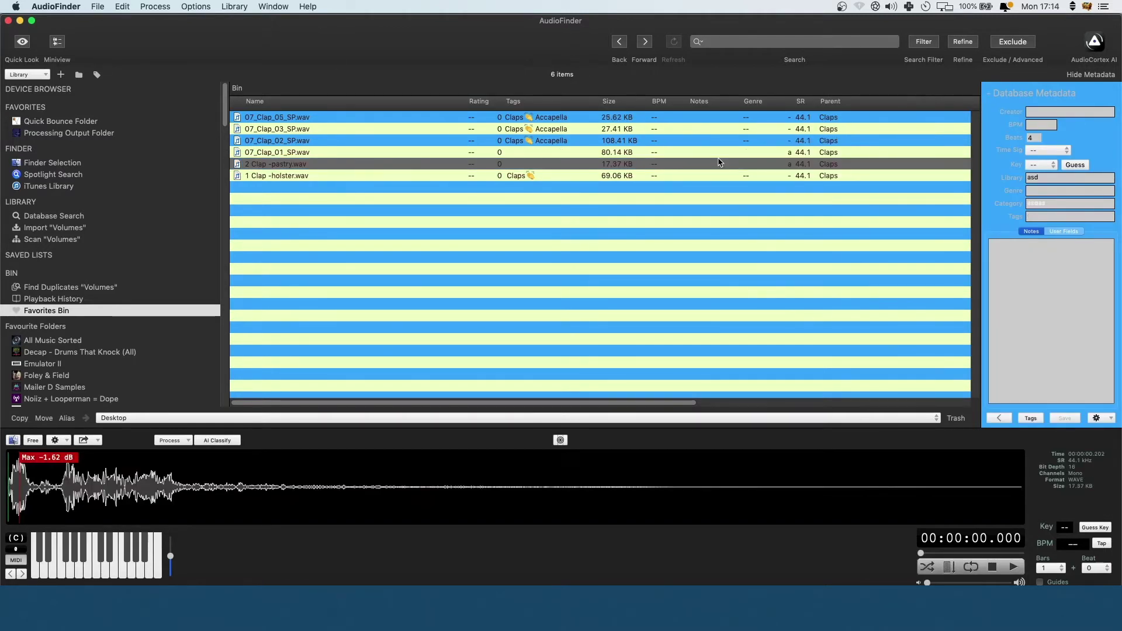
- Empty the Notes, Category and Library fields of 2 Clap -pastry.wav
text(asdsadasdas a sd as d sad)
key(super+a)
key(BackSpace)
click(1046, 205)
key(super+a)
key(BackSpace)
key(shift+Tab)
key(shift+Tab)
key(BackSpace)
key(super+bracketleft)
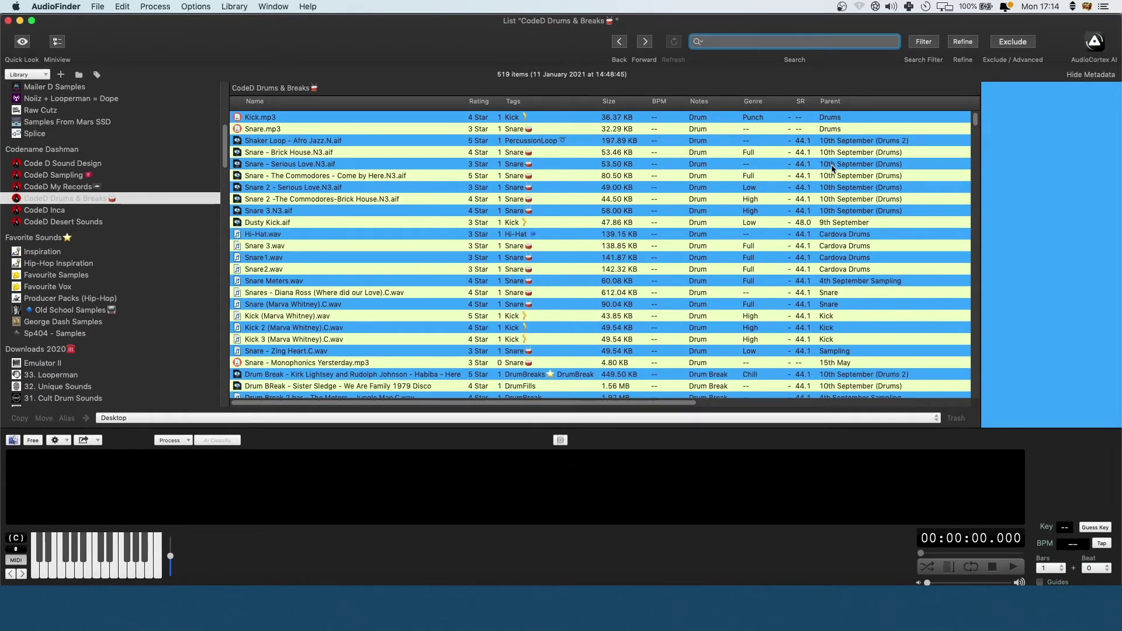
scroll(778, 148, down, 2)
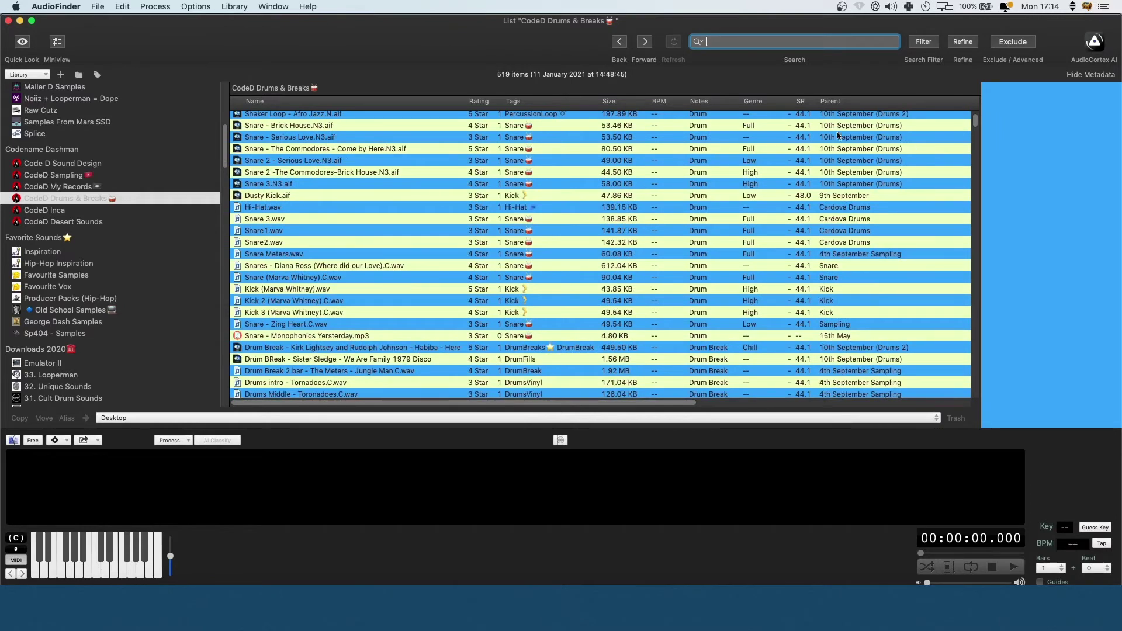
scroll(847, 138, down, 1)
scroll(818, 147, down, 3)
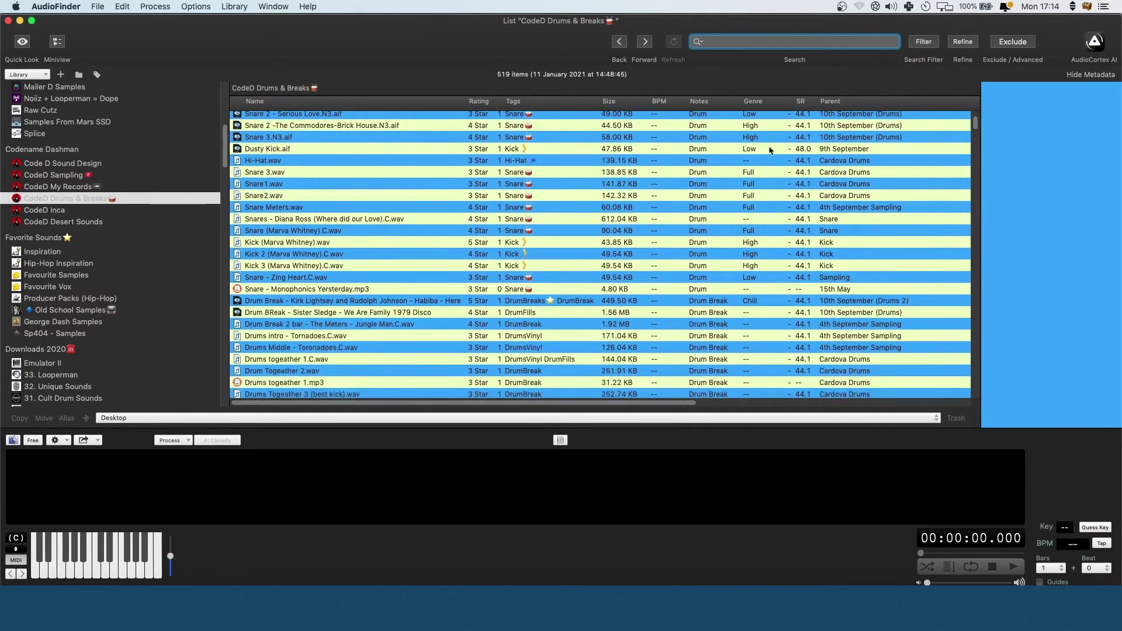
scroll(627, 152, down, 2)
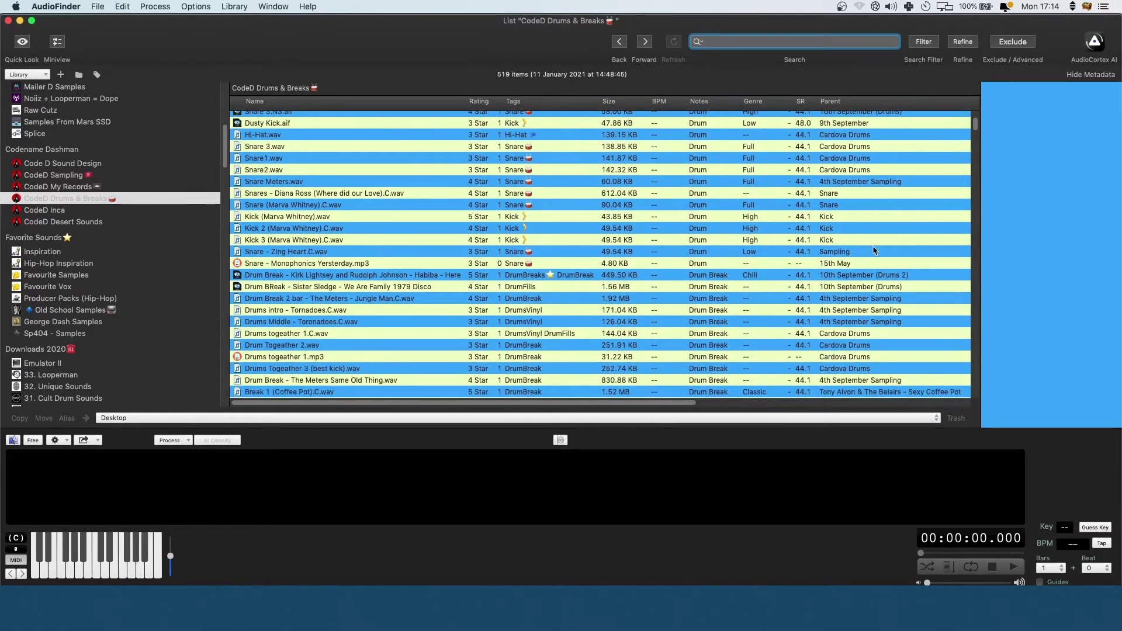
scroll(875, 251, down, 3)
scroll(754, 132, up, 8)
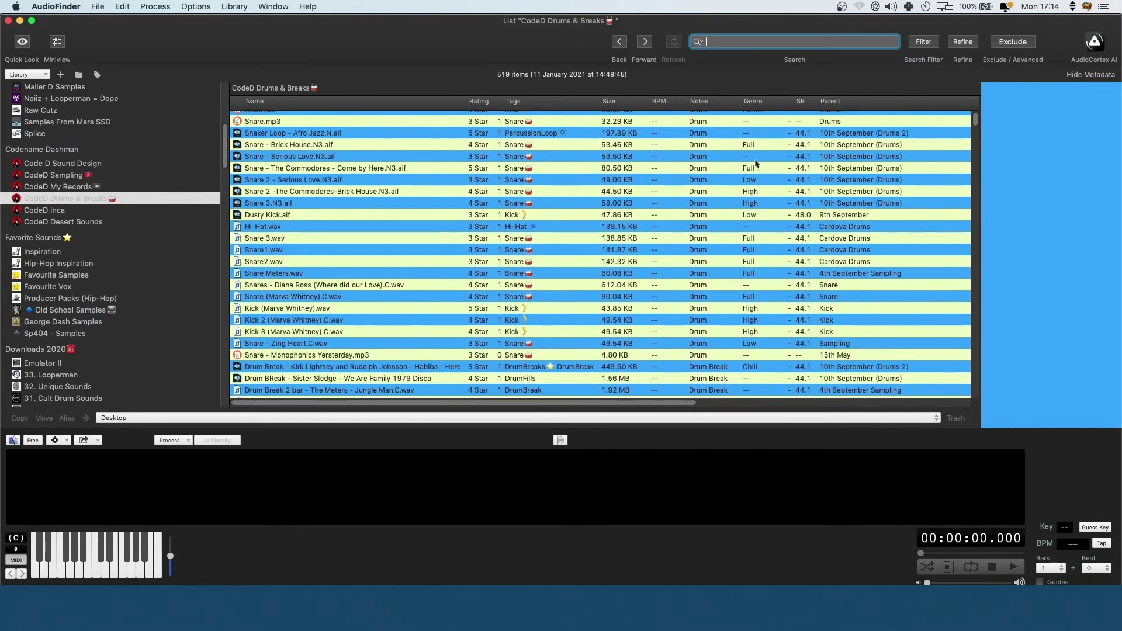
scroll(755, 173, down, 8)
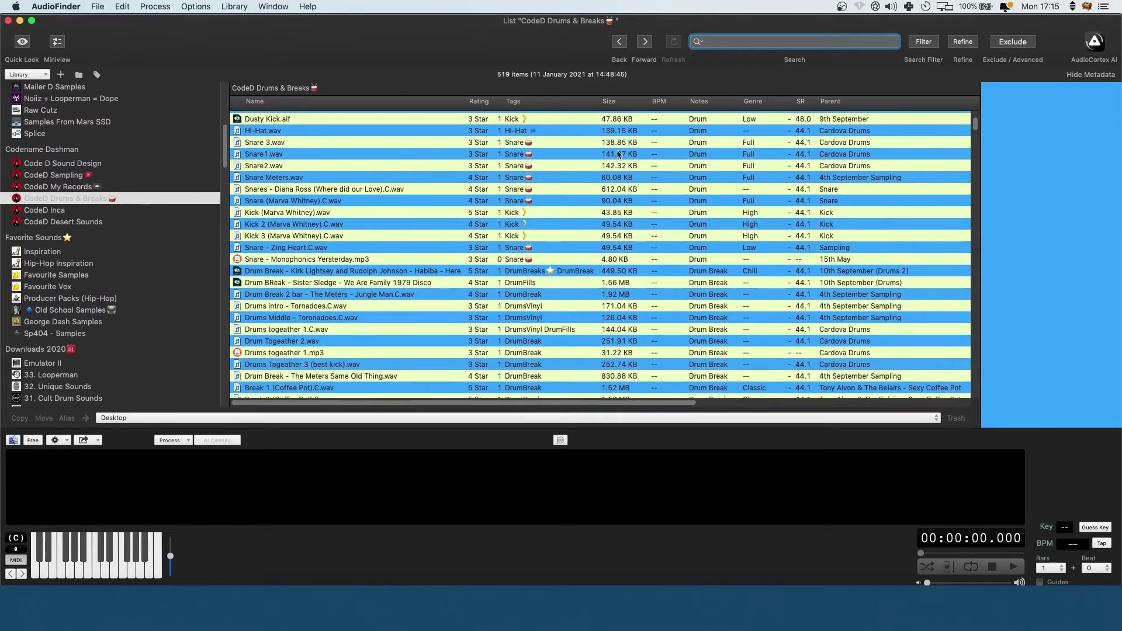
scroll(755, 191, down, 11)
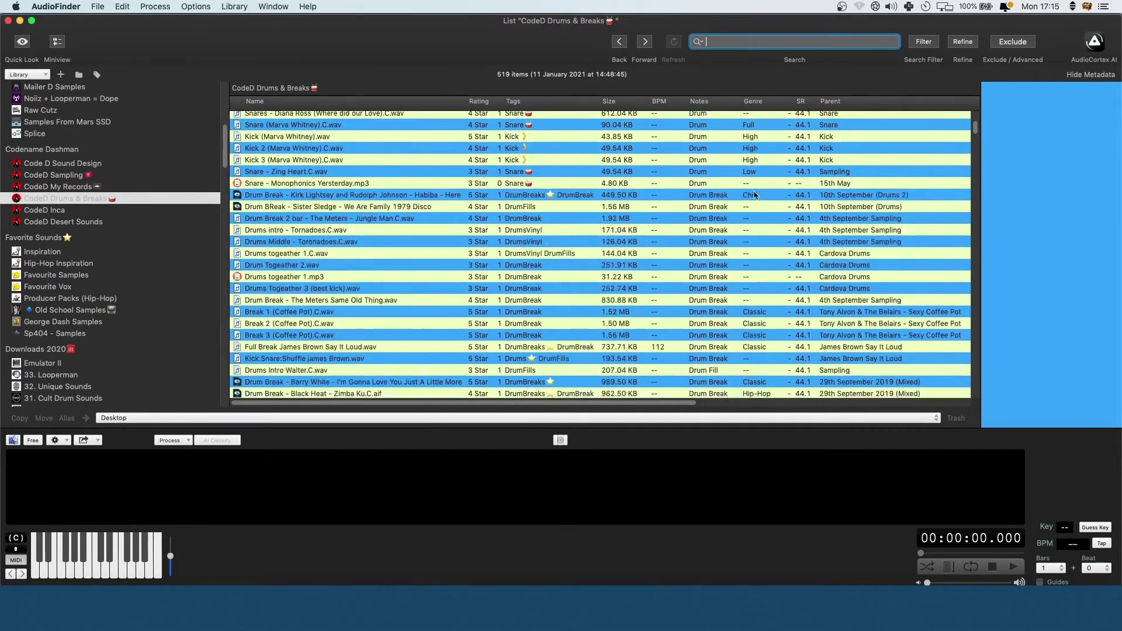
scroll(760, 260, down, 16)
scroll(754, 235, down, 20)
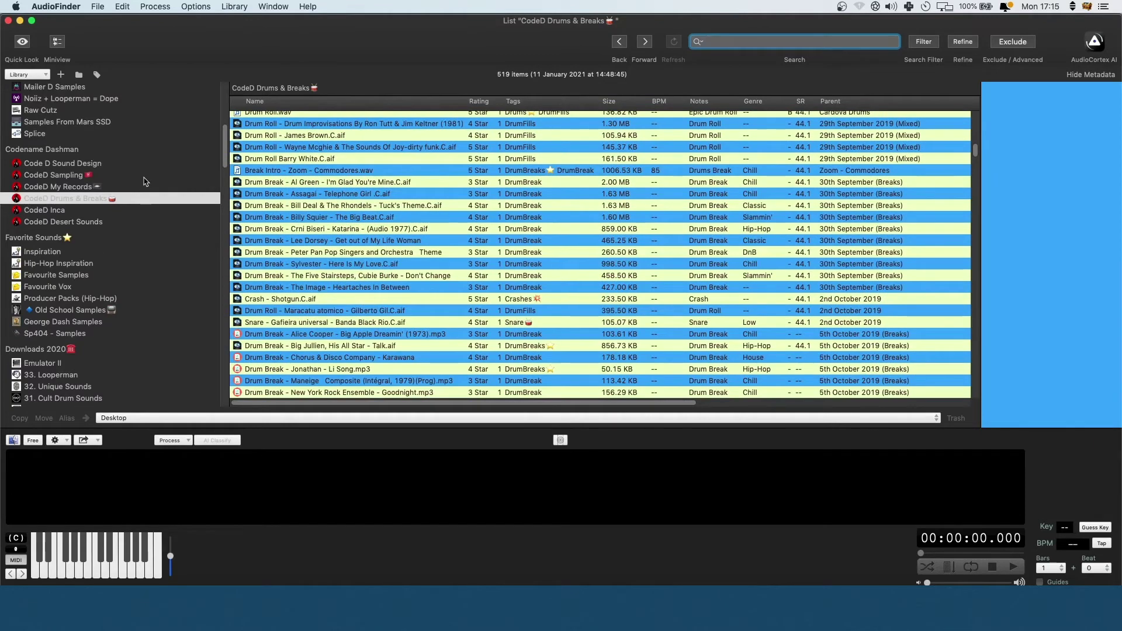
scroll(175, 187, down, 15)
scroll(179, 191, down, 10)
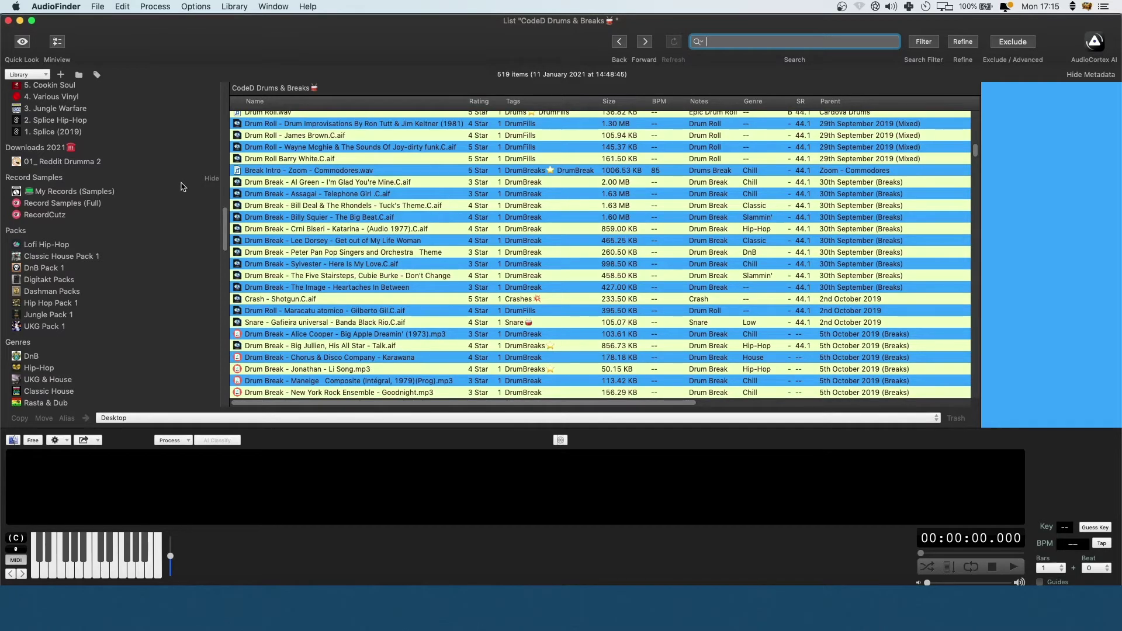
scroll(183, 188, down, 10)
- Look through the Chill Breaks and Hip-Hop Breaks lists
click(35, 165)
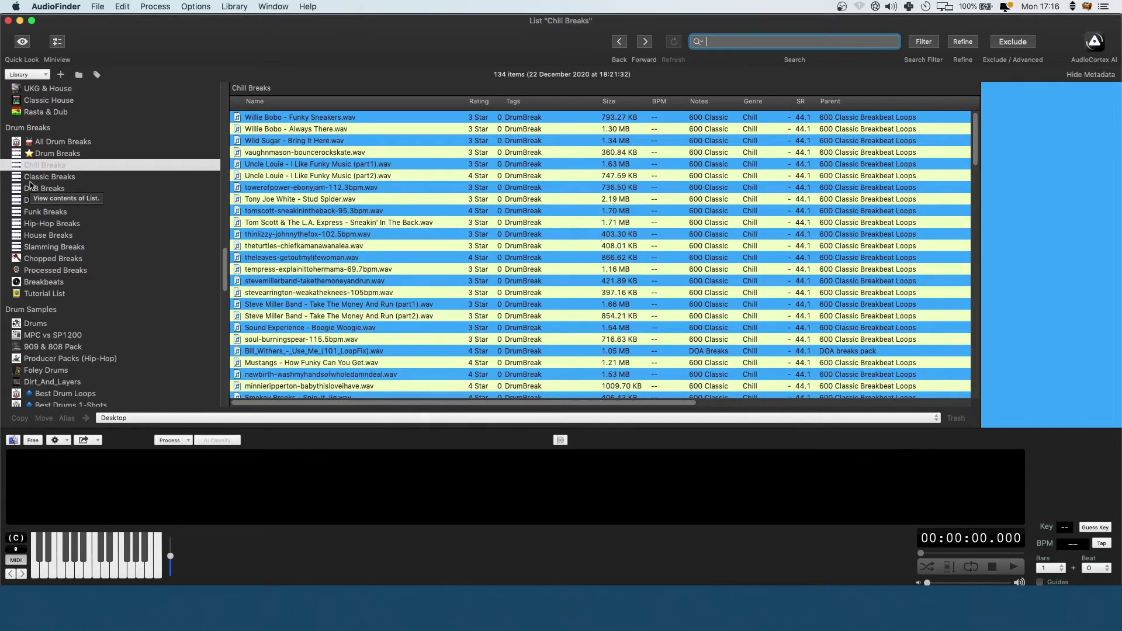
click(53, 223)
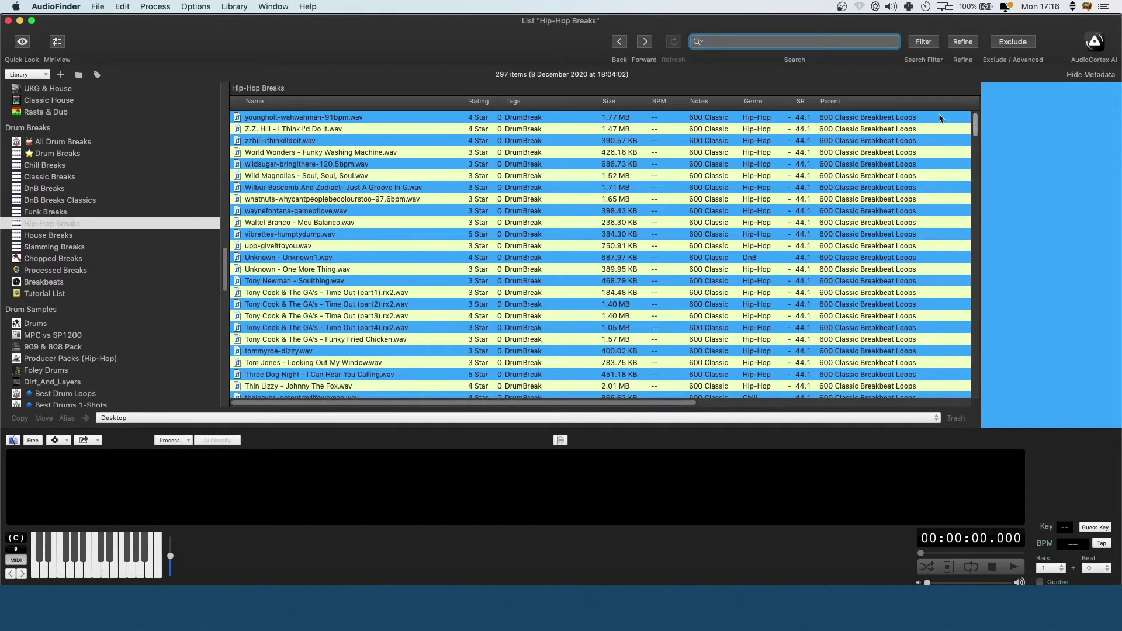
scroll(534, 137, down, 1)
scroll(533, 136, down, 15)
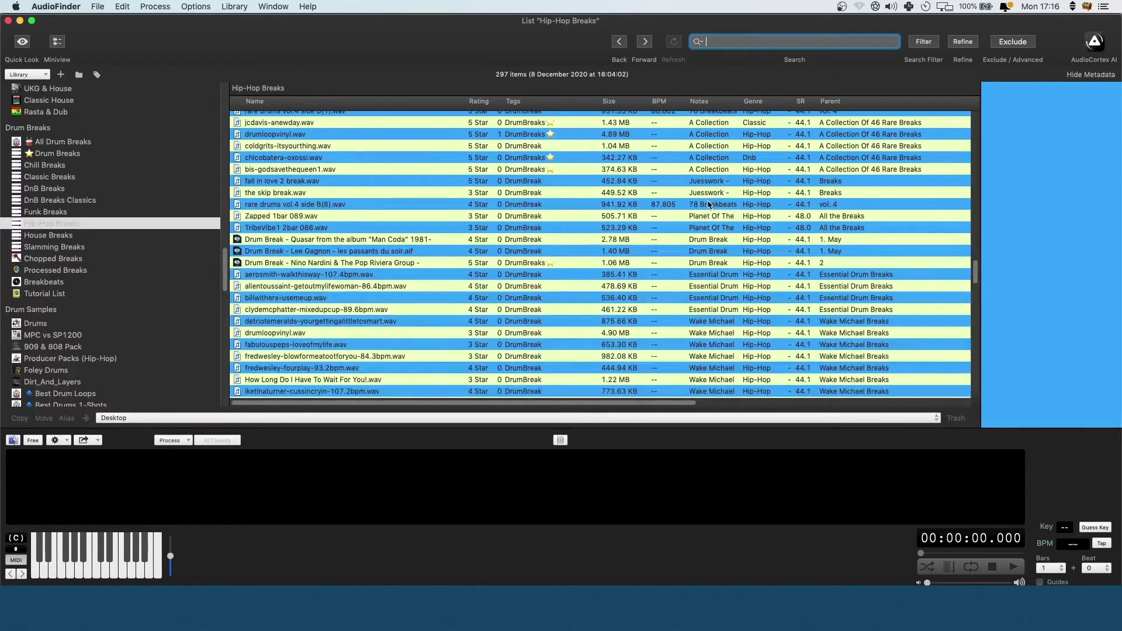
scroll(709, 205, down, 10)
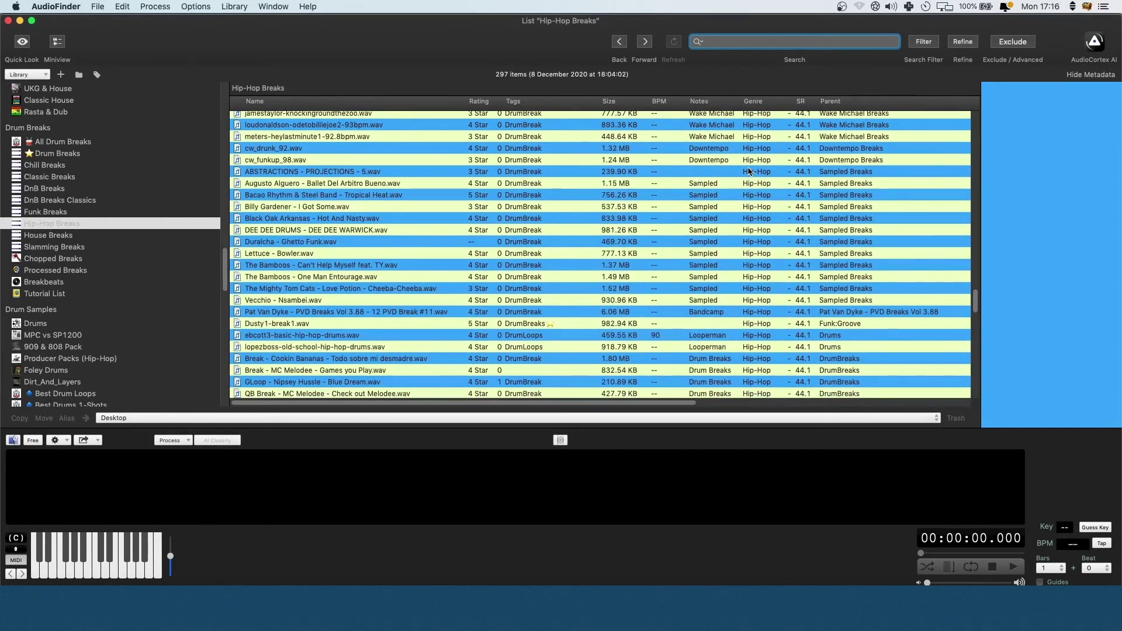
scroll(749, 171, down, 15)
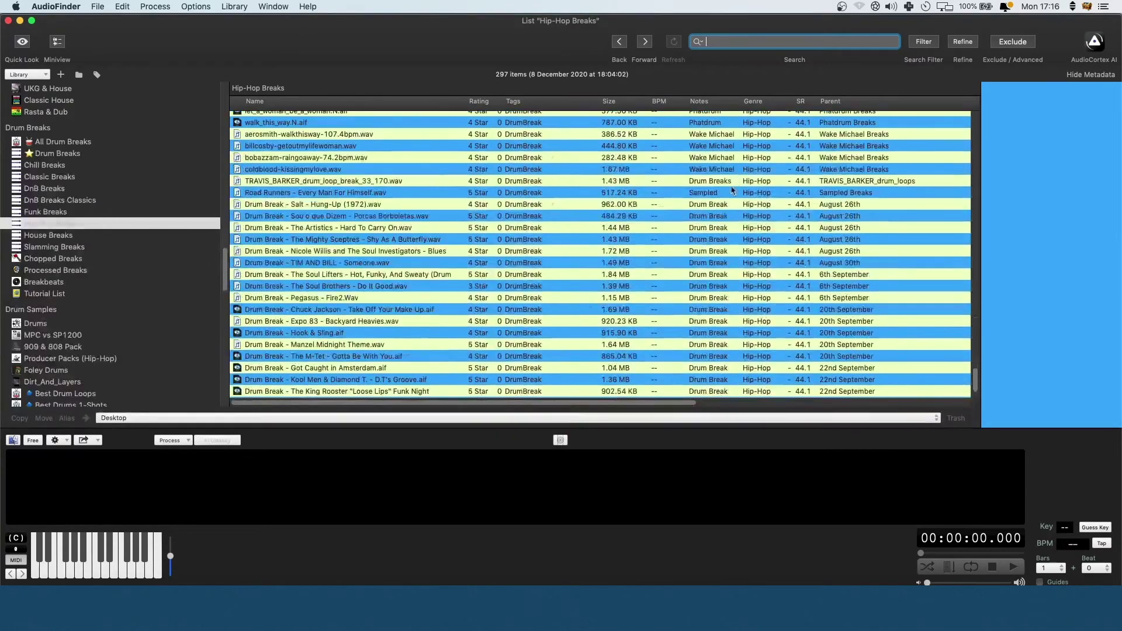
- Browse the starred Drum Breaks list of 93 breaks, then return to its top
click(58, 155)
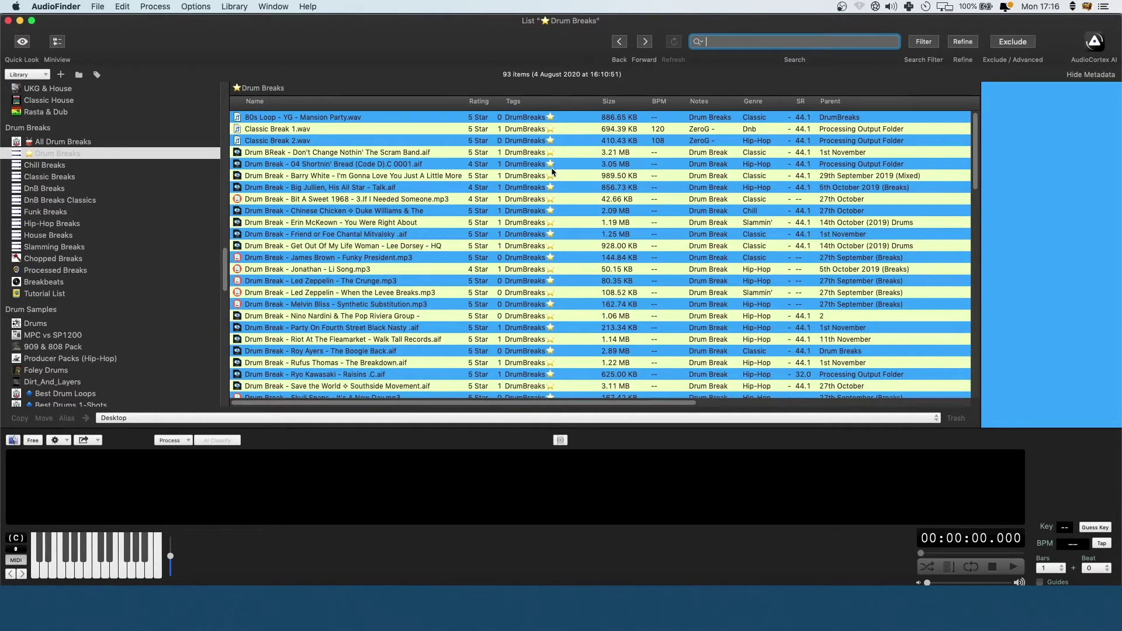
scroll(559, 170, down, 10)
scroll(548, 174, down, 5)
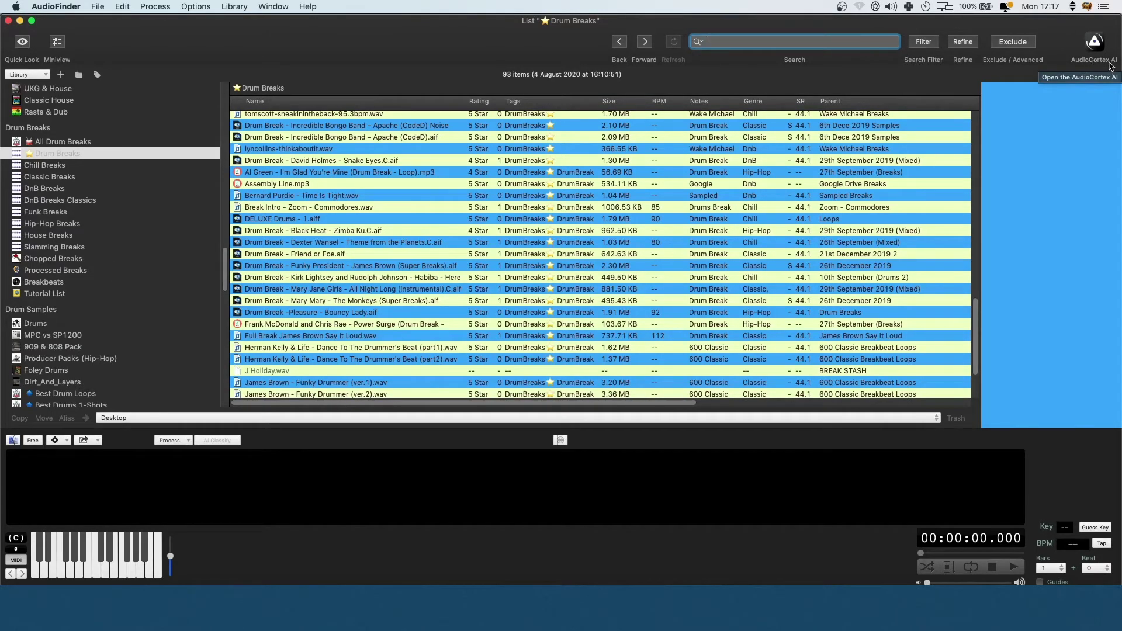
scroll(166, 174, up, 10)
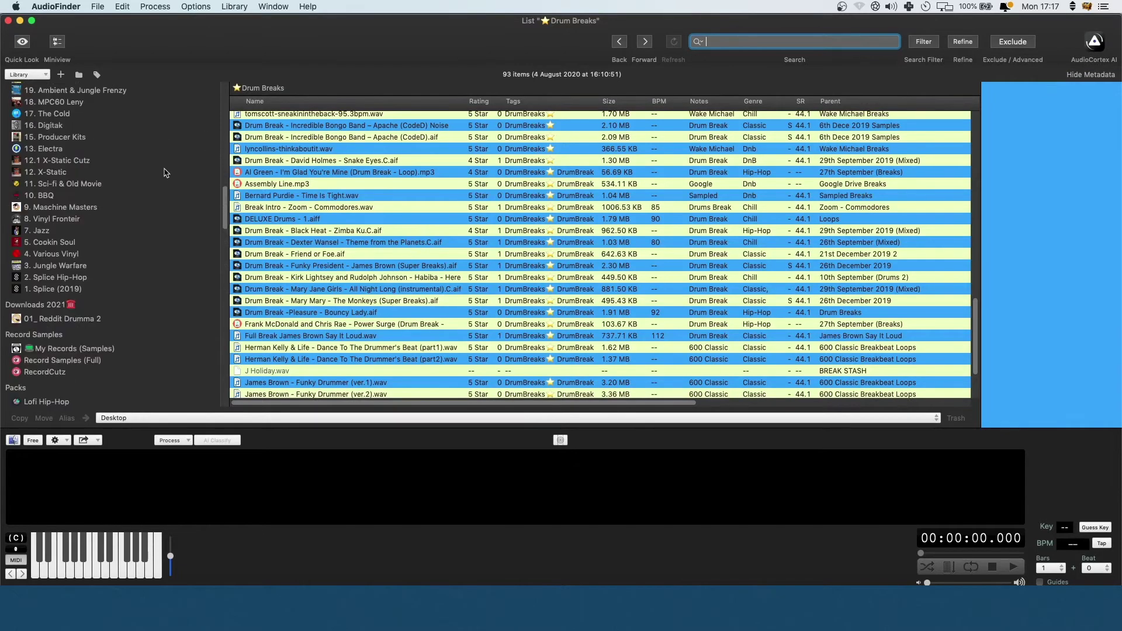
scroll(166, 171, up, 5)
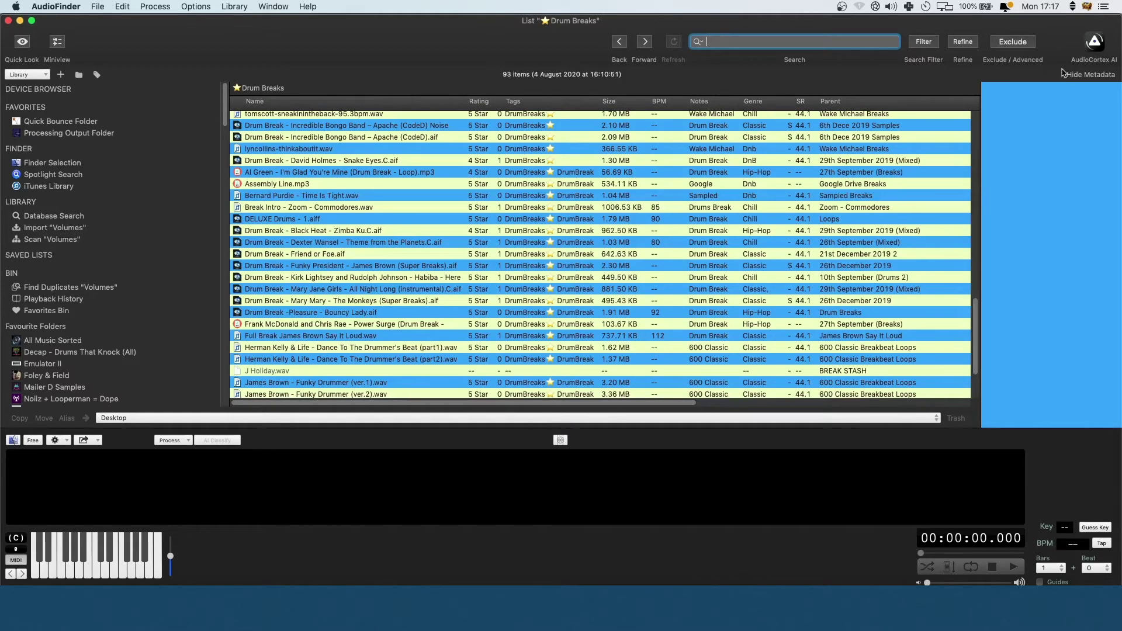
- Launch the AudioCortex AI analysis window, move it aside, and close it
click(1092, 58)
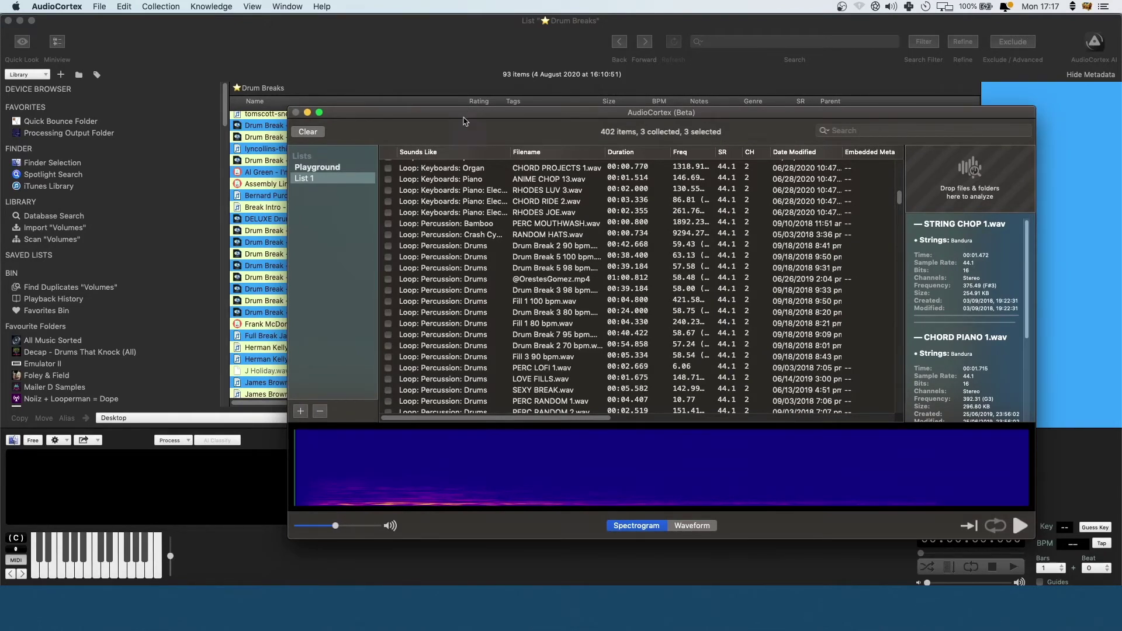
drag(486, 115, 456, 175)
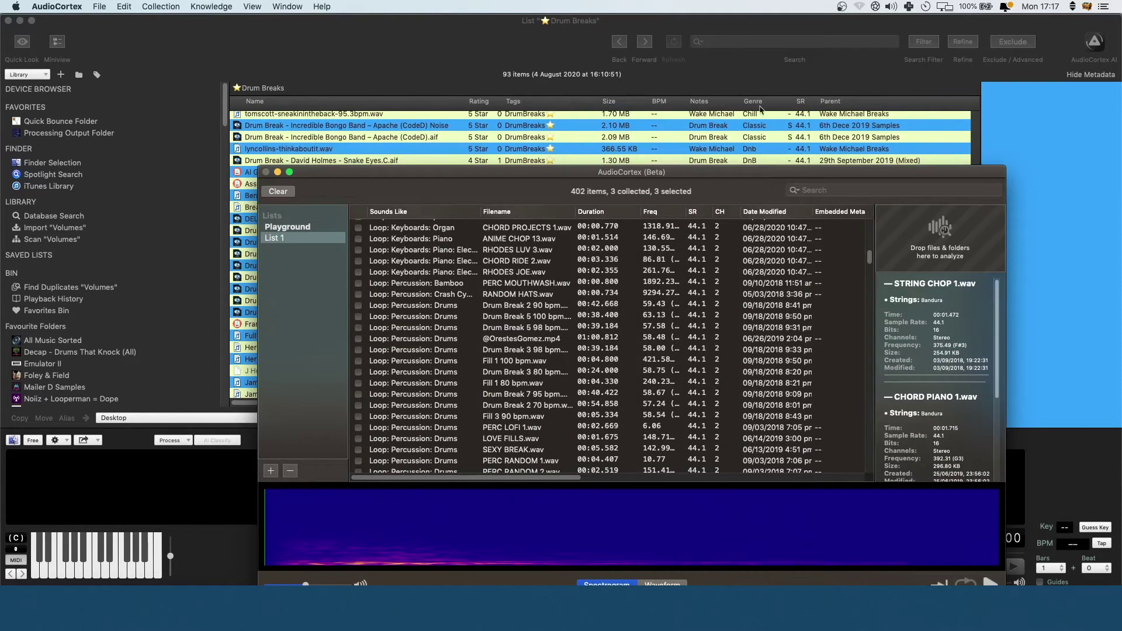
click(596, 140)
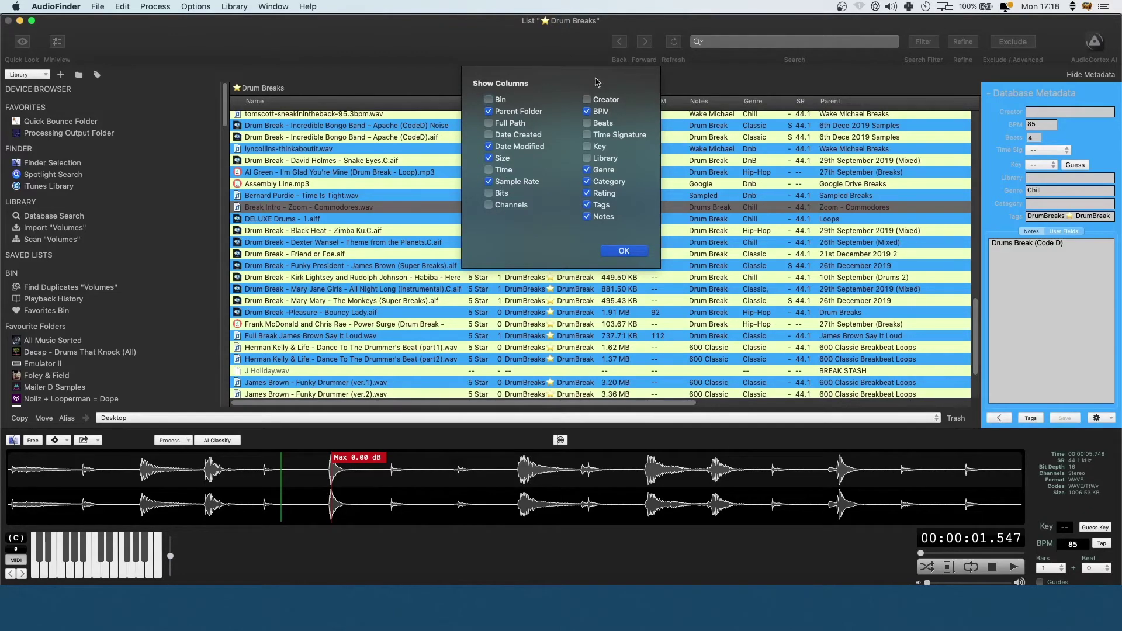
- Confirm the Show Columns choices and go to the 01_Sample Pack Sound Design Session folder
click(623, 251)
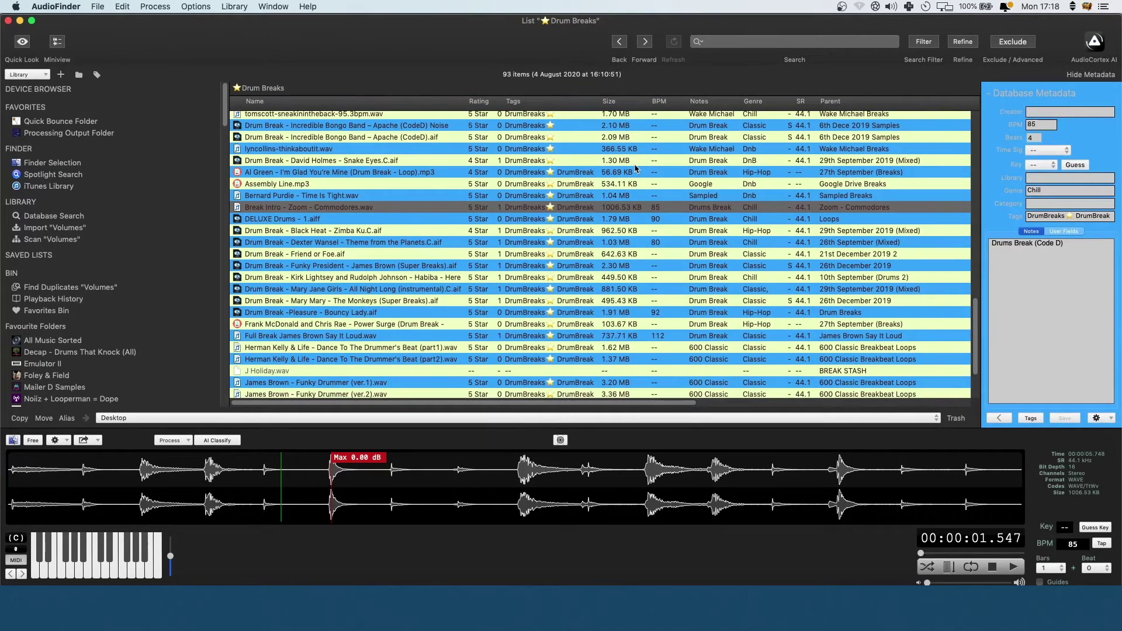
click(809, 605)
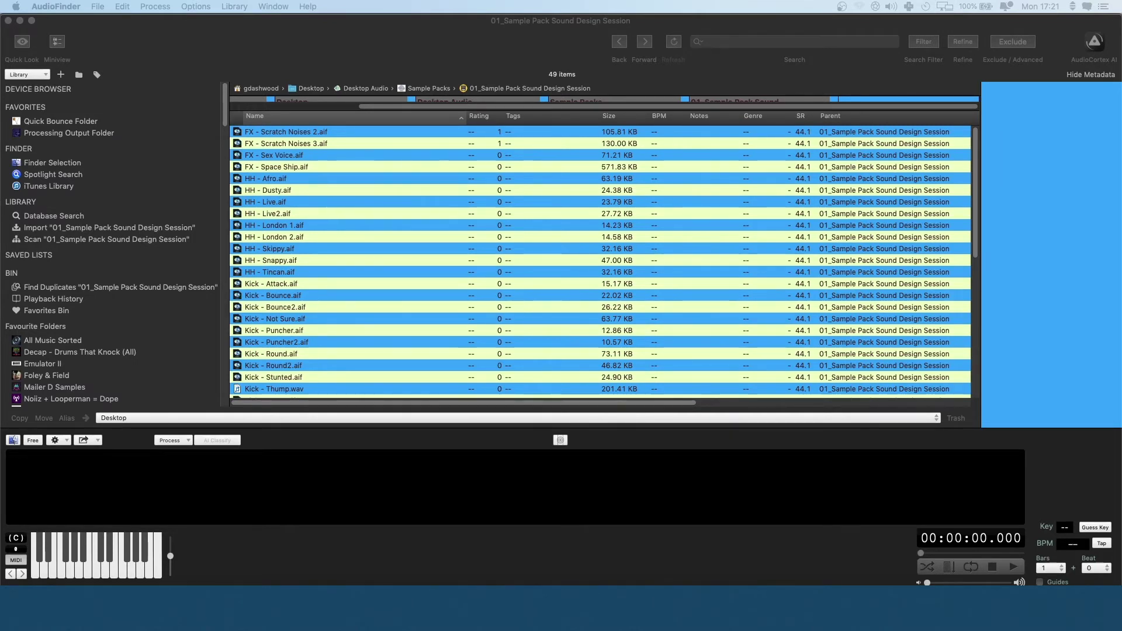
- Open 1 Clap -holster.wav from the Finder Claps folder in AudioFinder
key(ctrl+super+space)
key(Escape)
key(super+Tab)
click(625, 350)
right_click(626, 351)
mouse_move(671, 339)
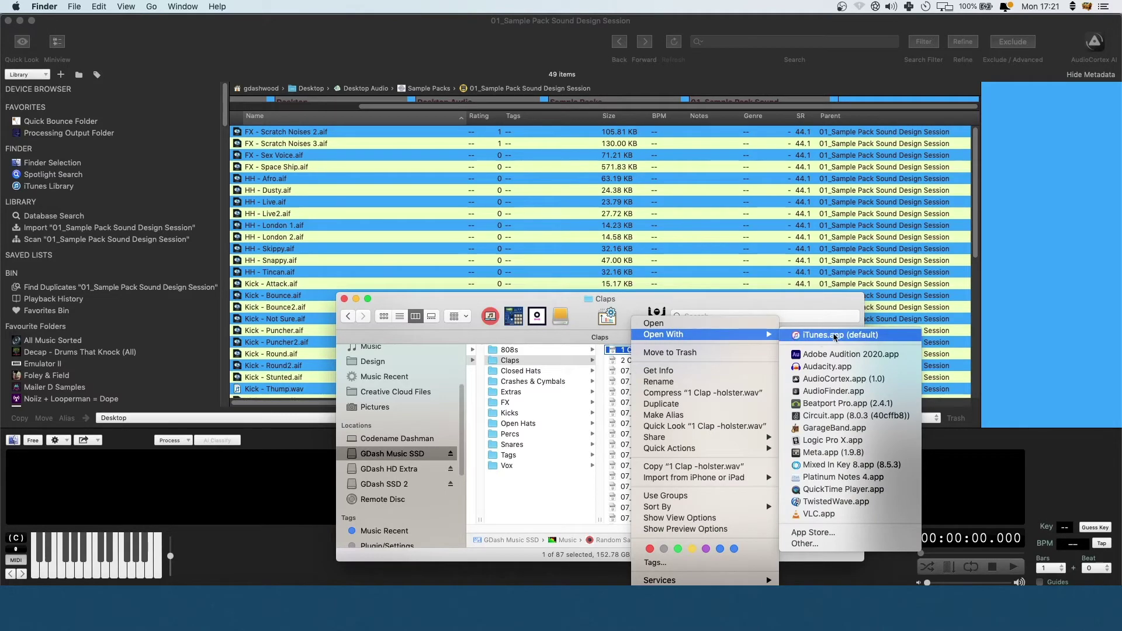
click(813, 337)
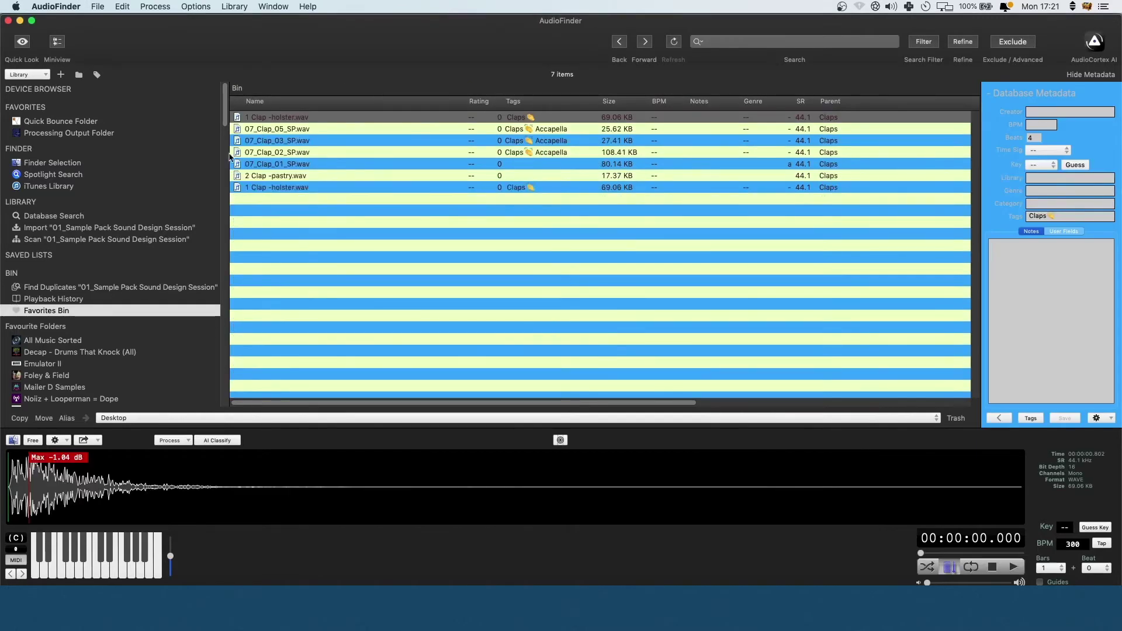
- Preview the claps, reveal 1 Clap -holster.wav in Finder and show its info
click(281, 129)
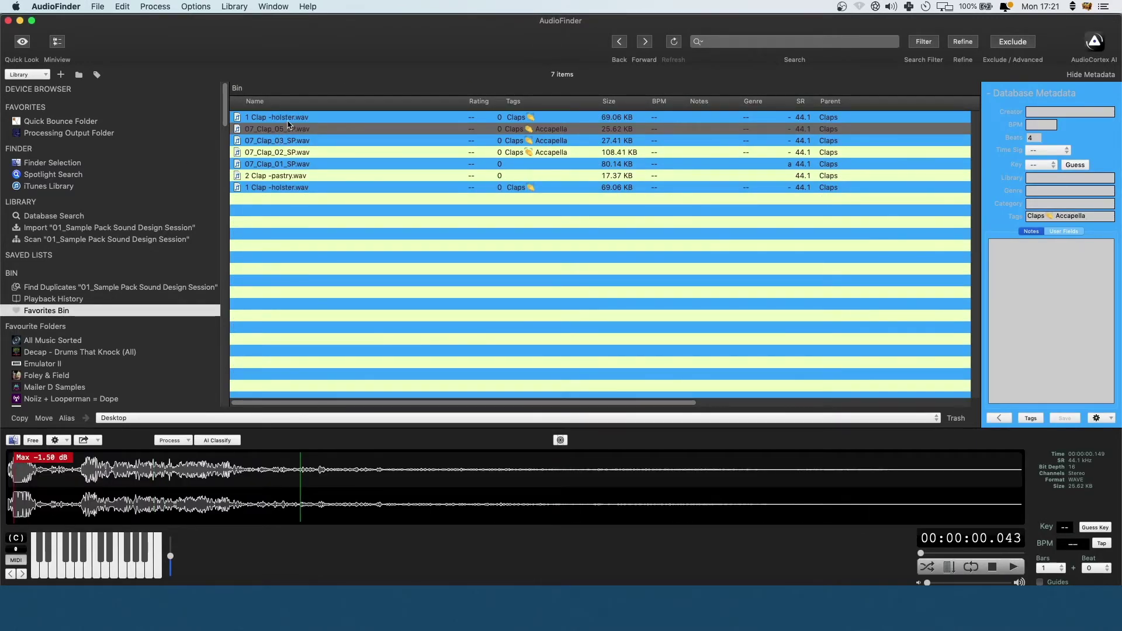
click(289, 119)
key(super+r)
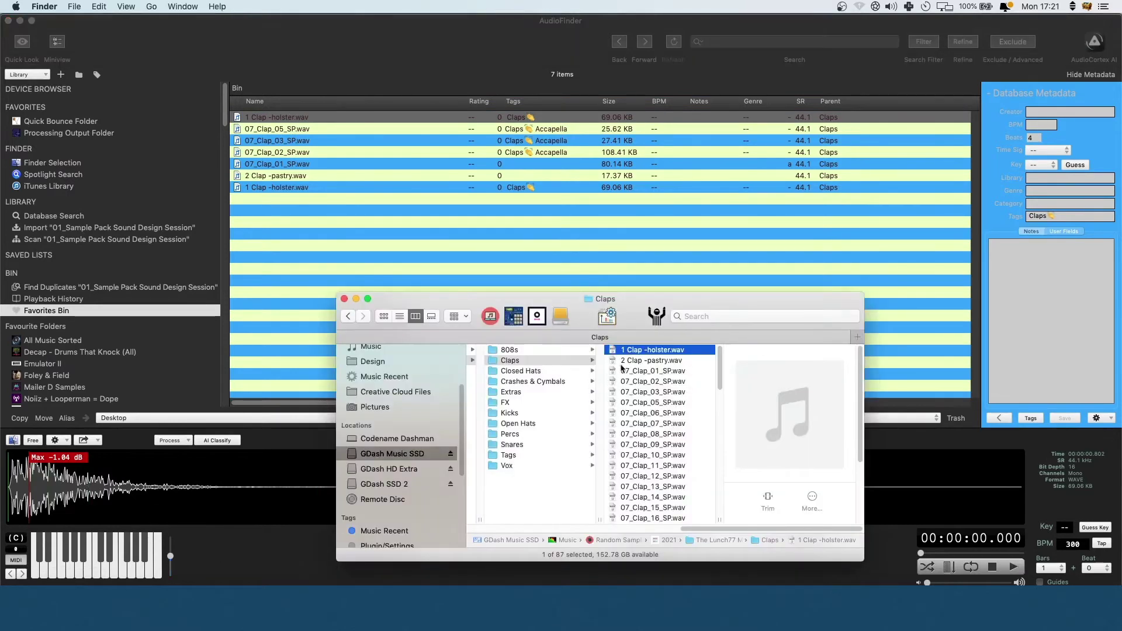
right_click(645, 351)
click(646, 350)
click(635, 371)
click(640, 352)
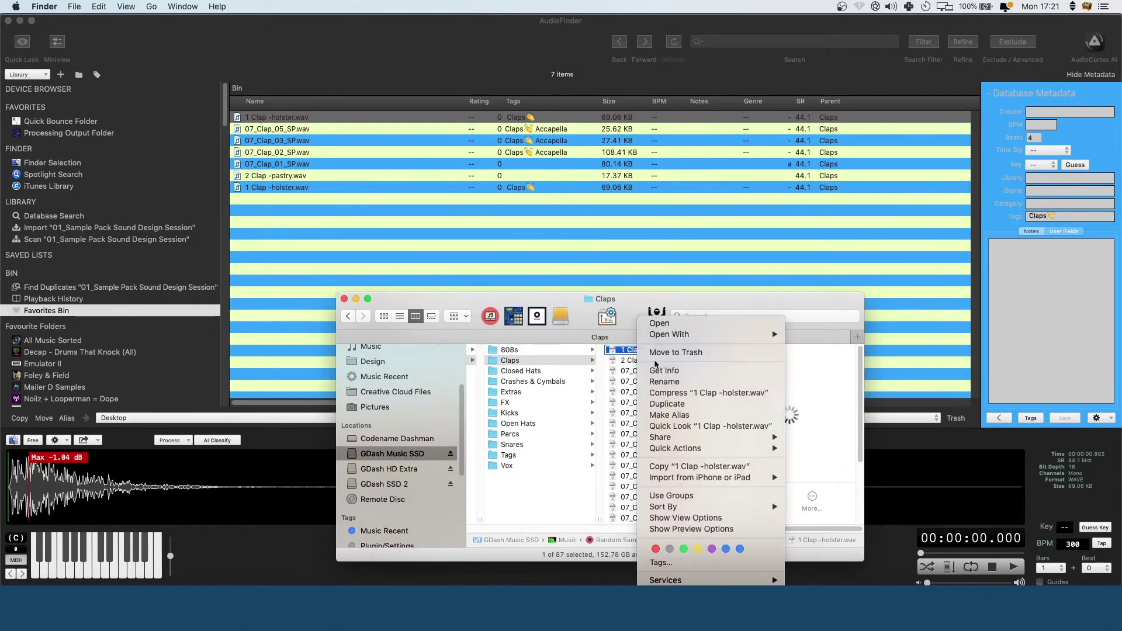
right_click(640, 352)
click(662, 371)
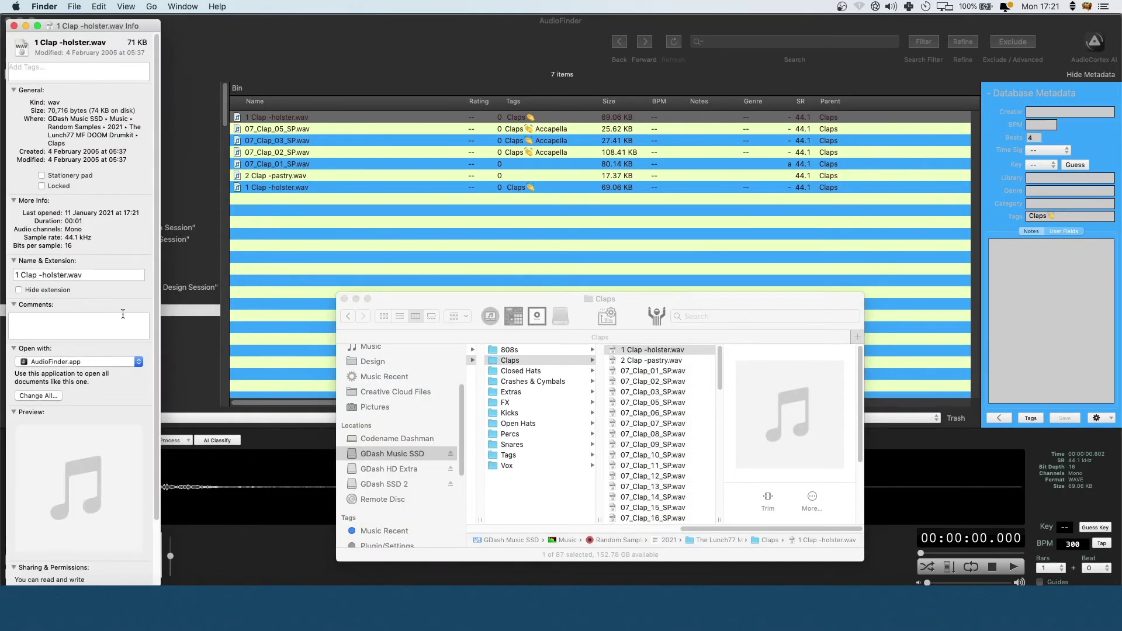
- Make AudioFinder.app open all .wav files via Change All, then close the Info window
click(41, 362)
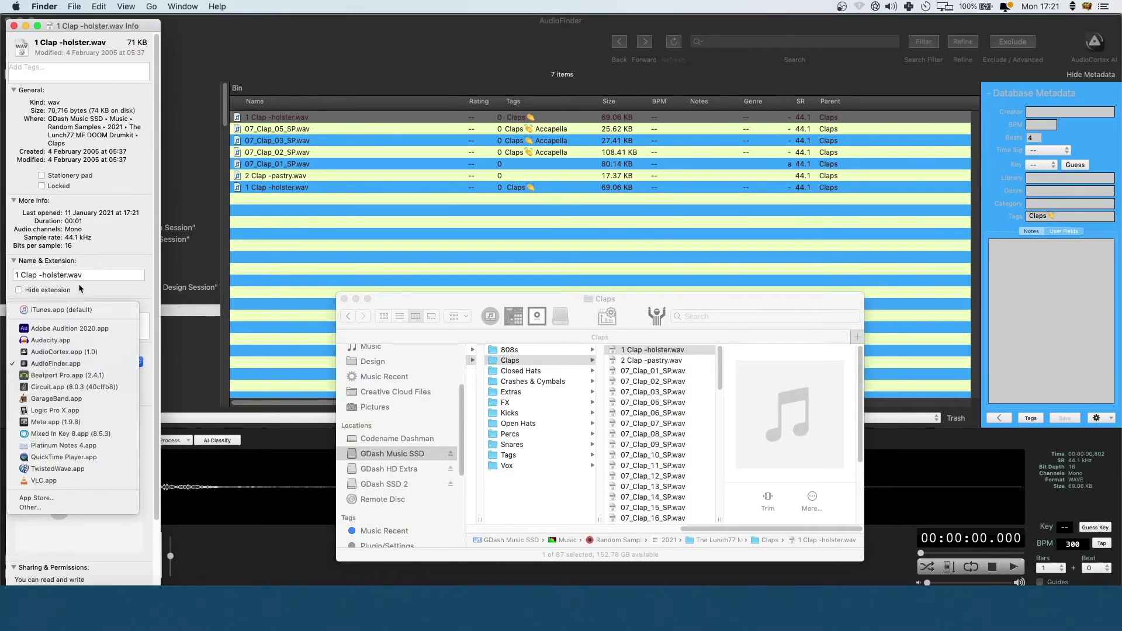
click(40, 364)
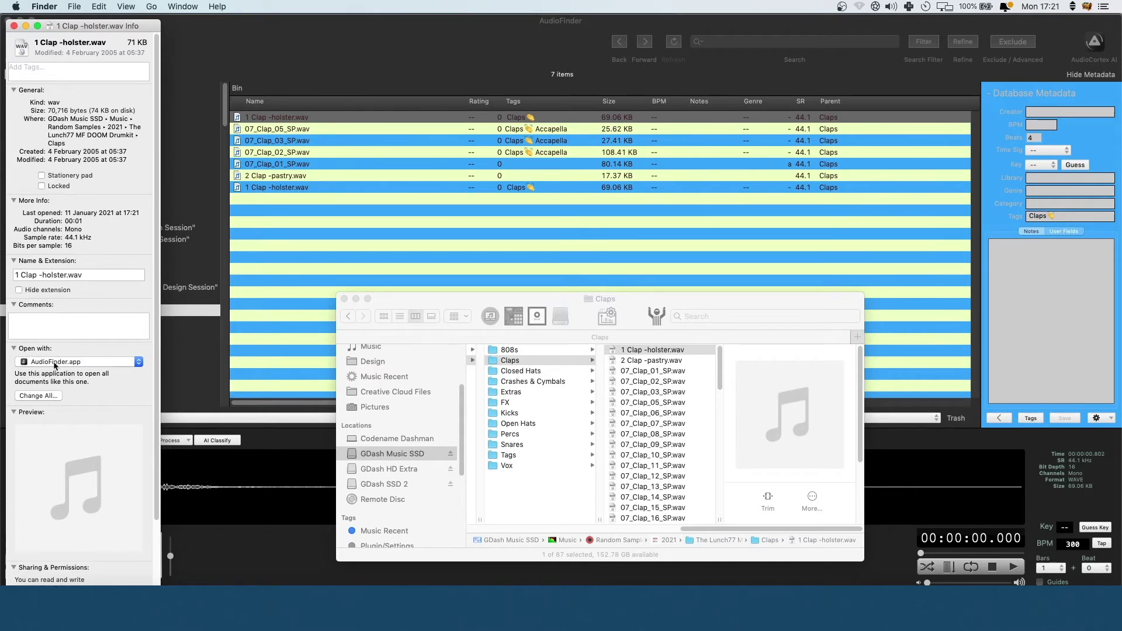
click(55, 364)
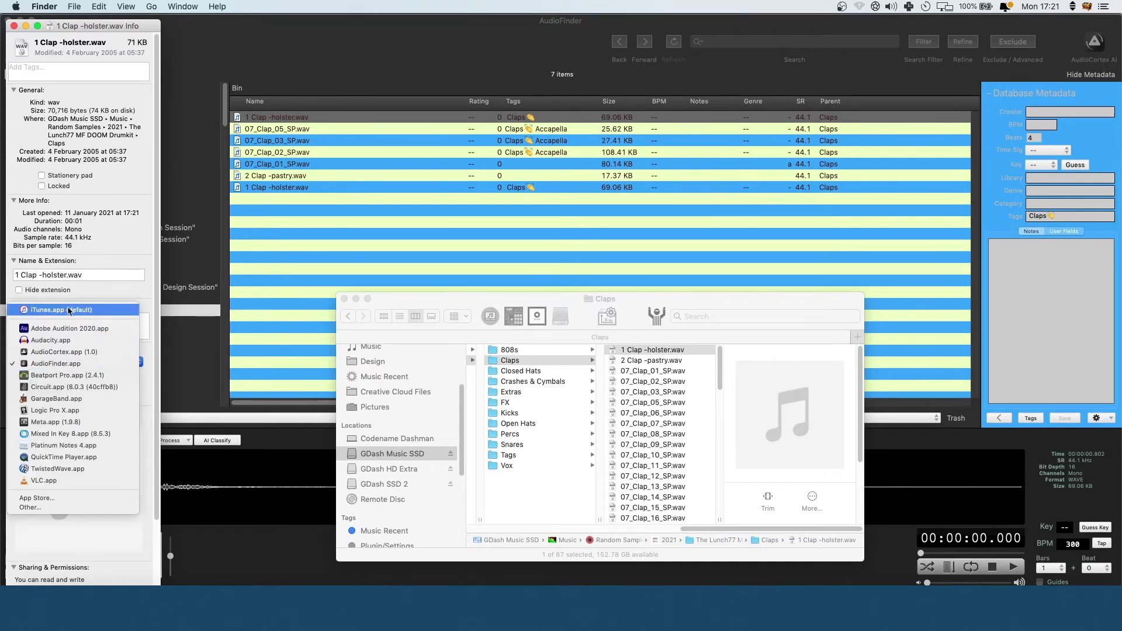
click(54, 364)
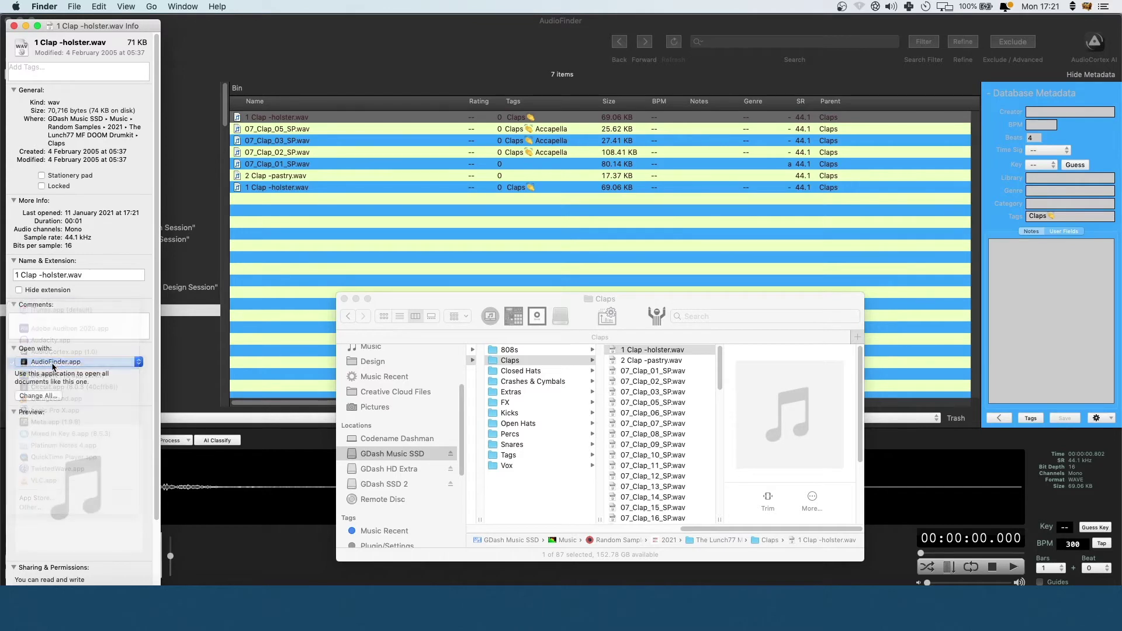
click(41, 396)
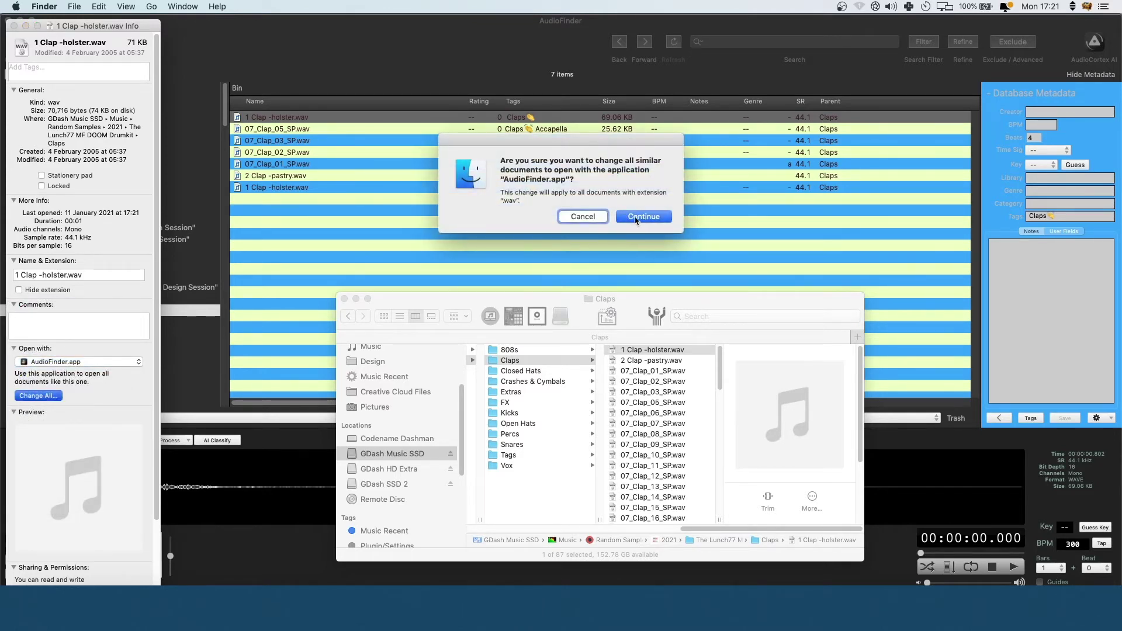
click(631, 218)
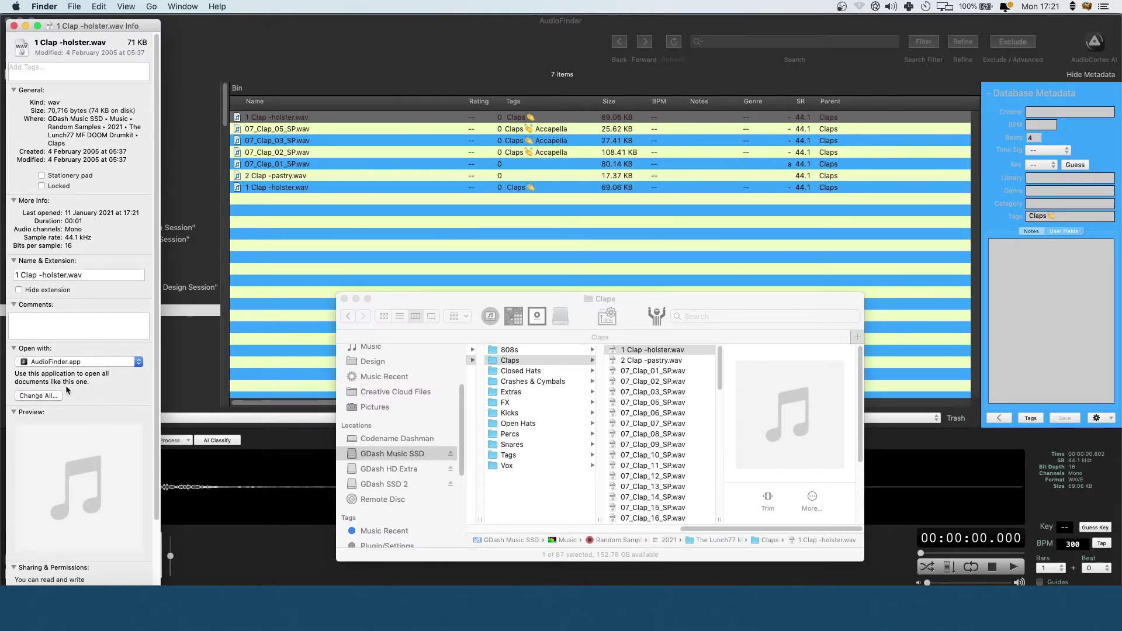
click(14, 26)
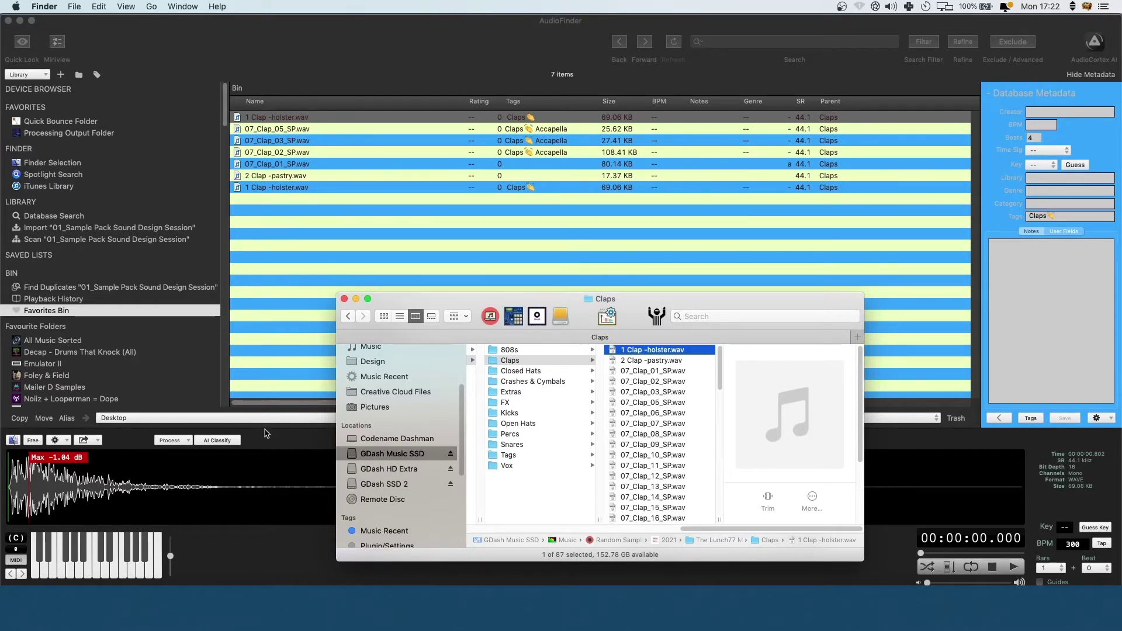
- Enable Finder Selection mode and audition 07_Clap_02 and 07_Clap_03 by stepping through Finder
click(246, 437)
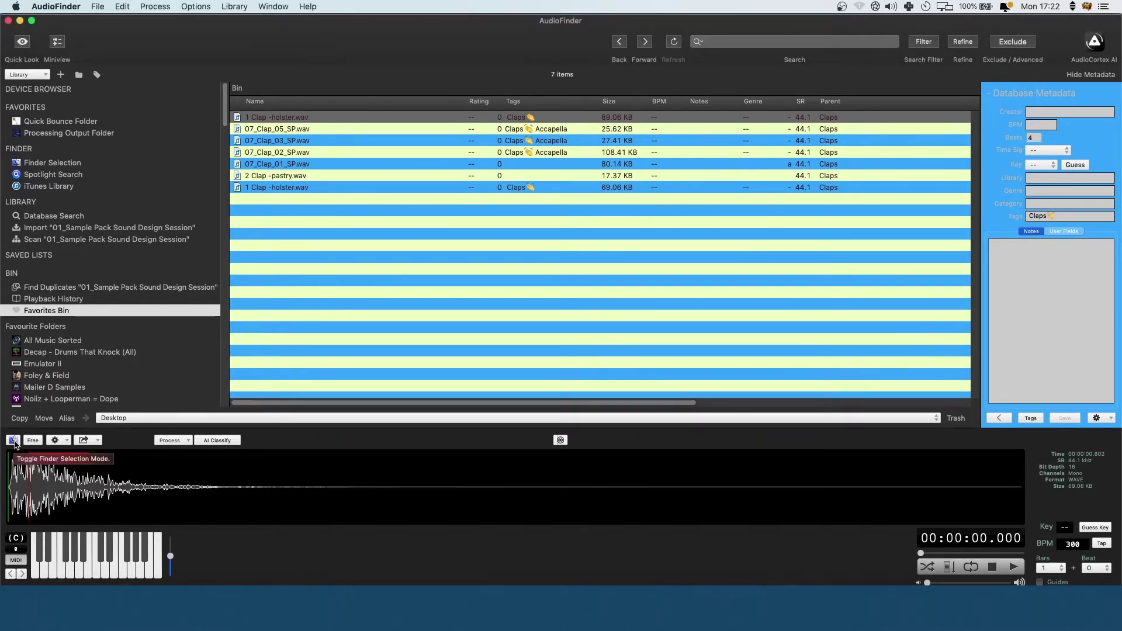
click(13, 441)
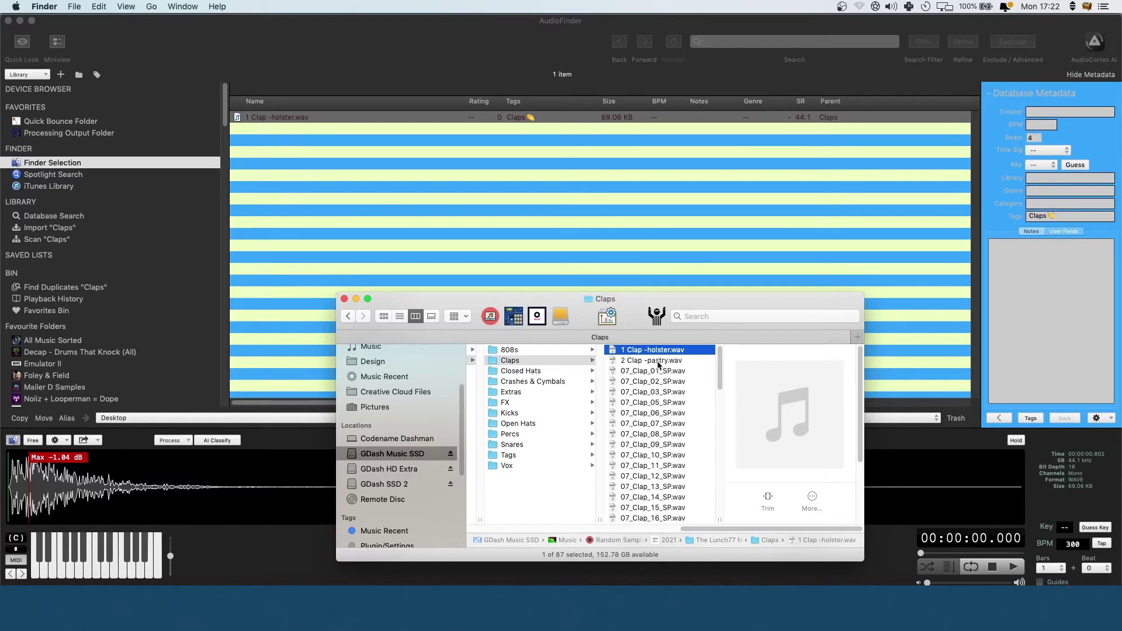
key(Down)
key(Down)
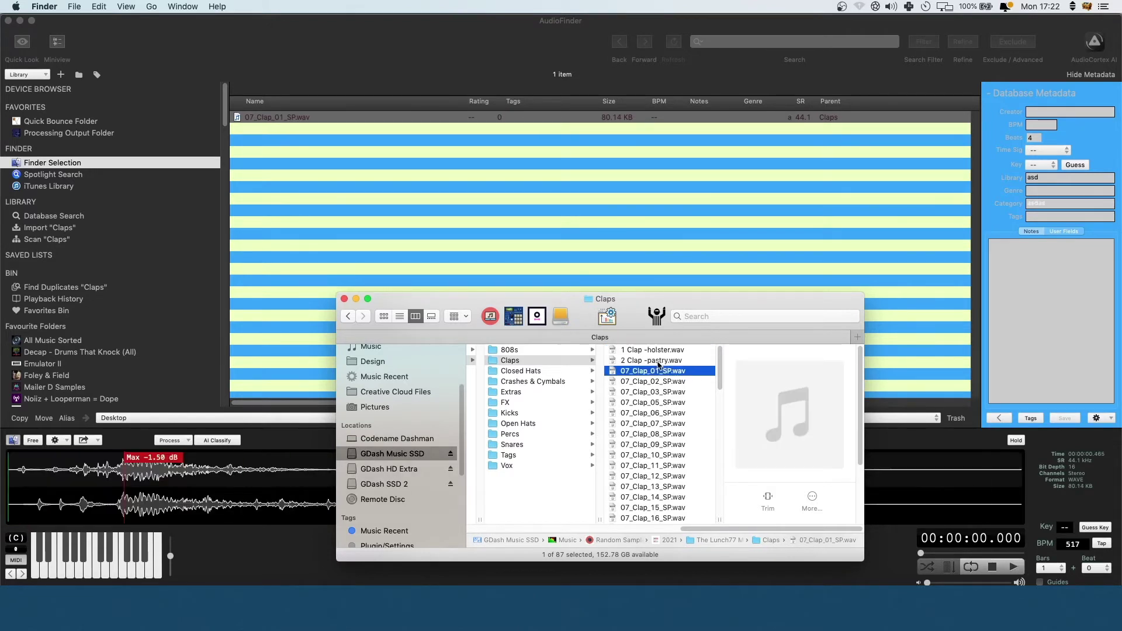
key(Down)
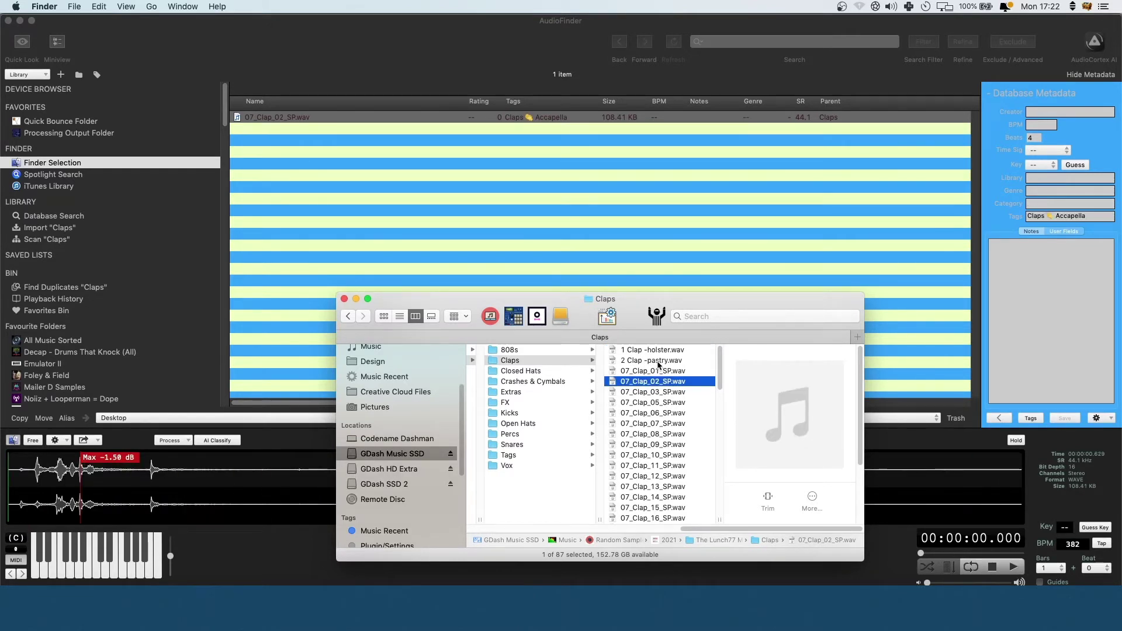
key(Down)
- Audition 07_Clap_09, 07_Clap_10, 07_Clap_12 and atysClap.wav, then move the Claps window
click(797, 571)
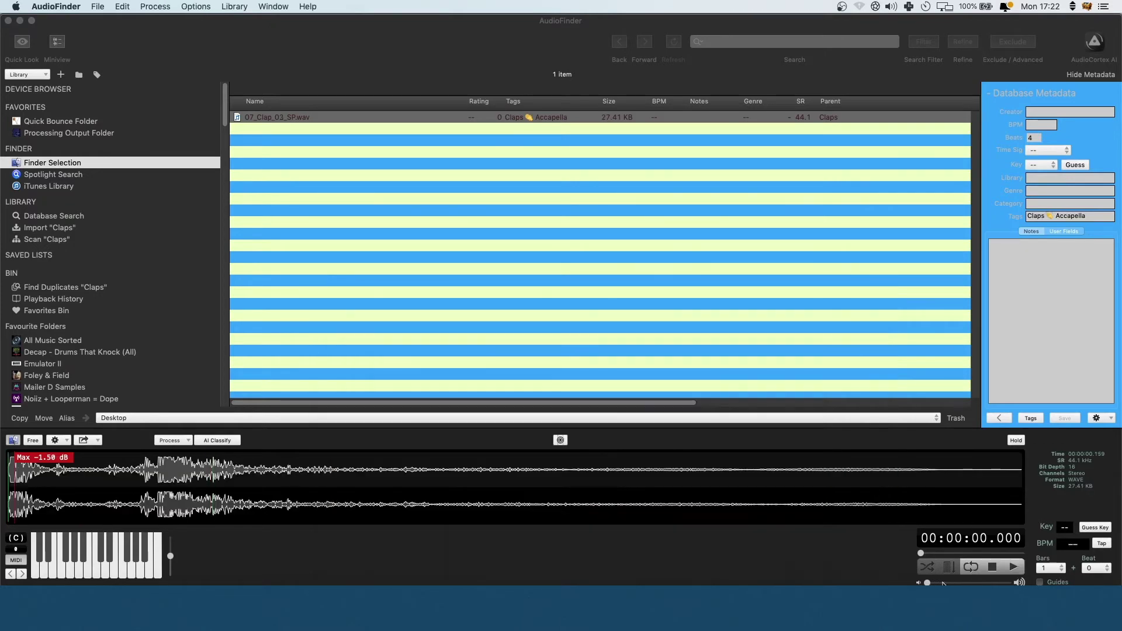
key(super+Tab)
key(Down)
key(Down)
key(Down)
key(Down)
key(Down)
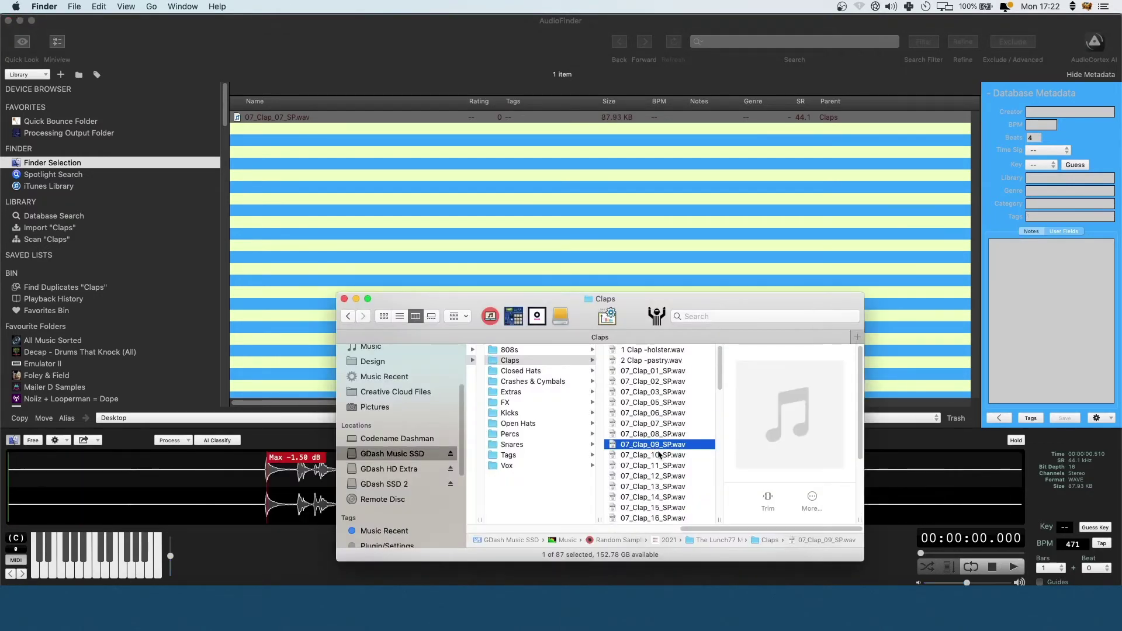
key(Down)
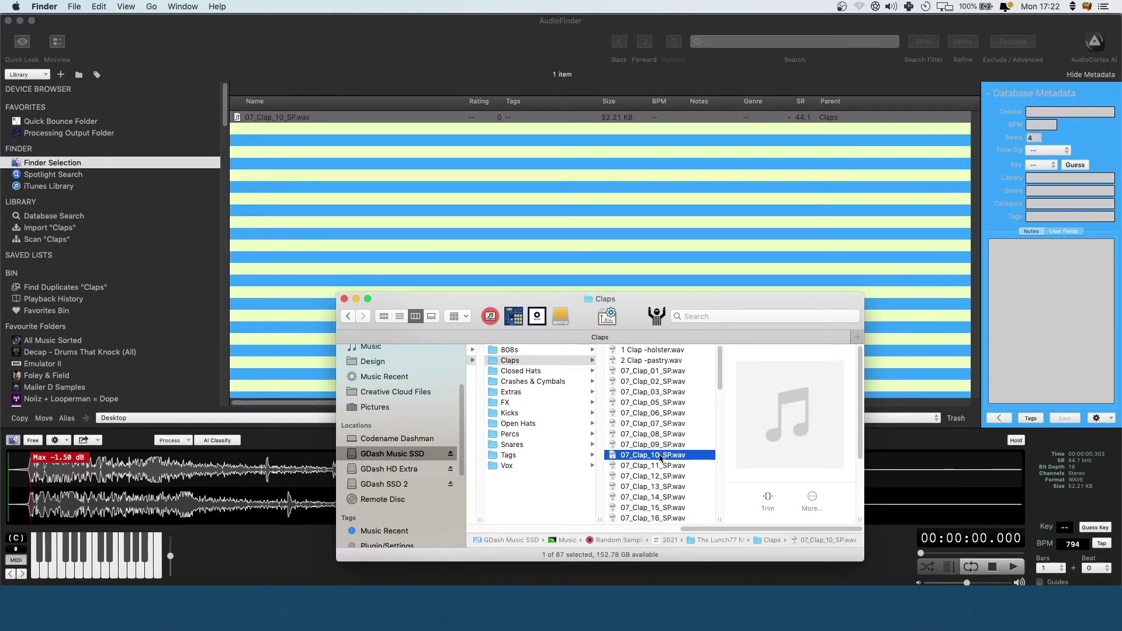
click(655, 476)
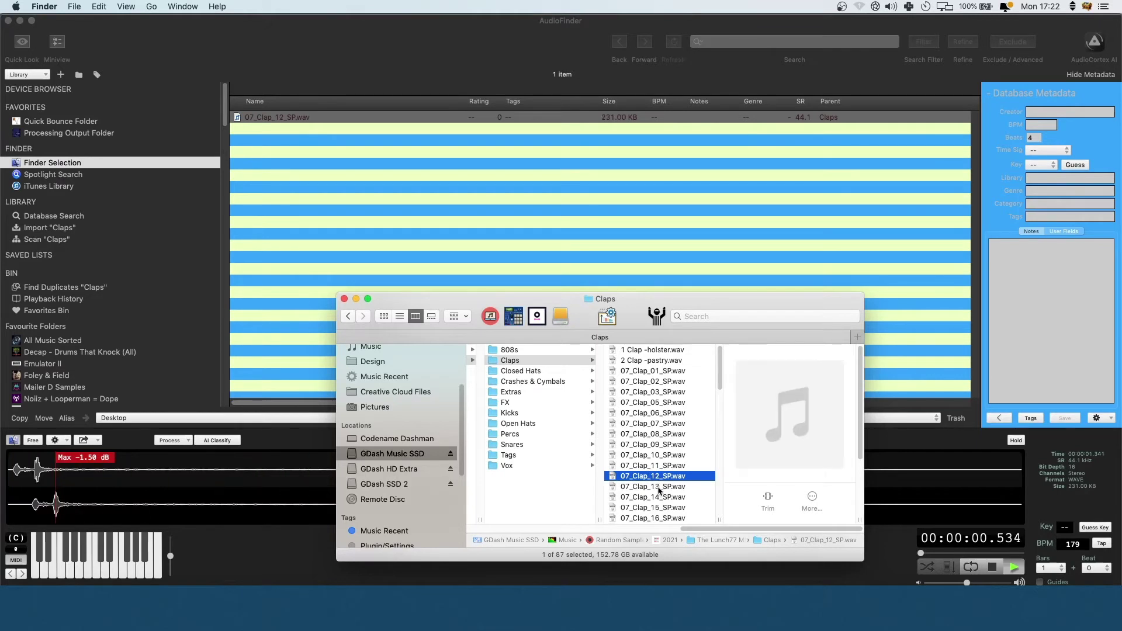
scroll(657, 490, down, 5)
click(655, 456)
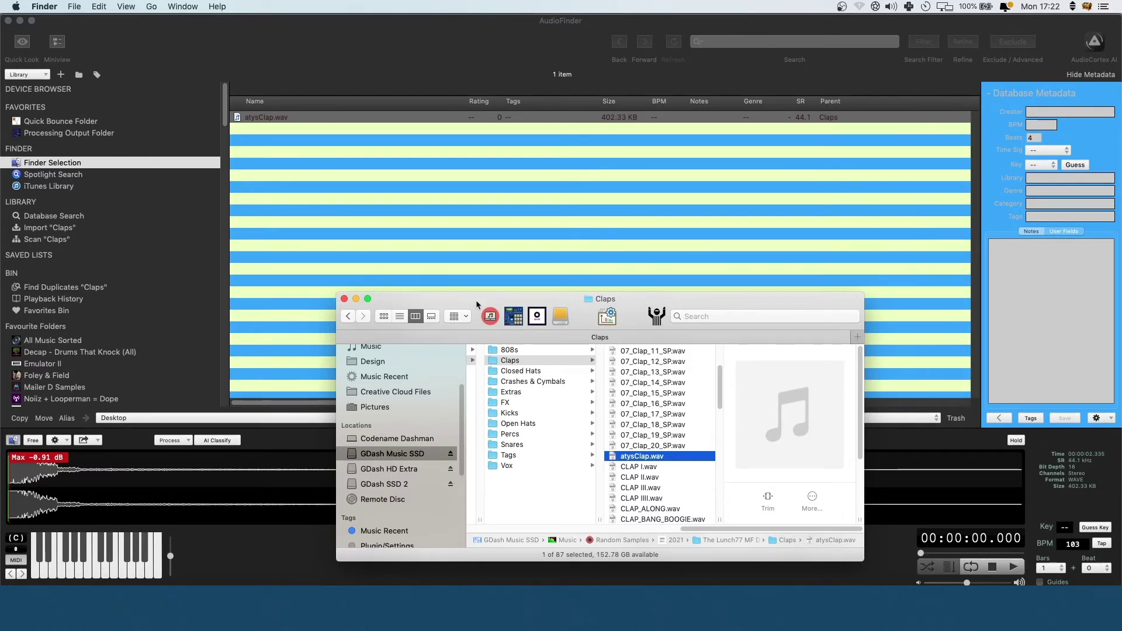
drag(477, 305, 424, 177)
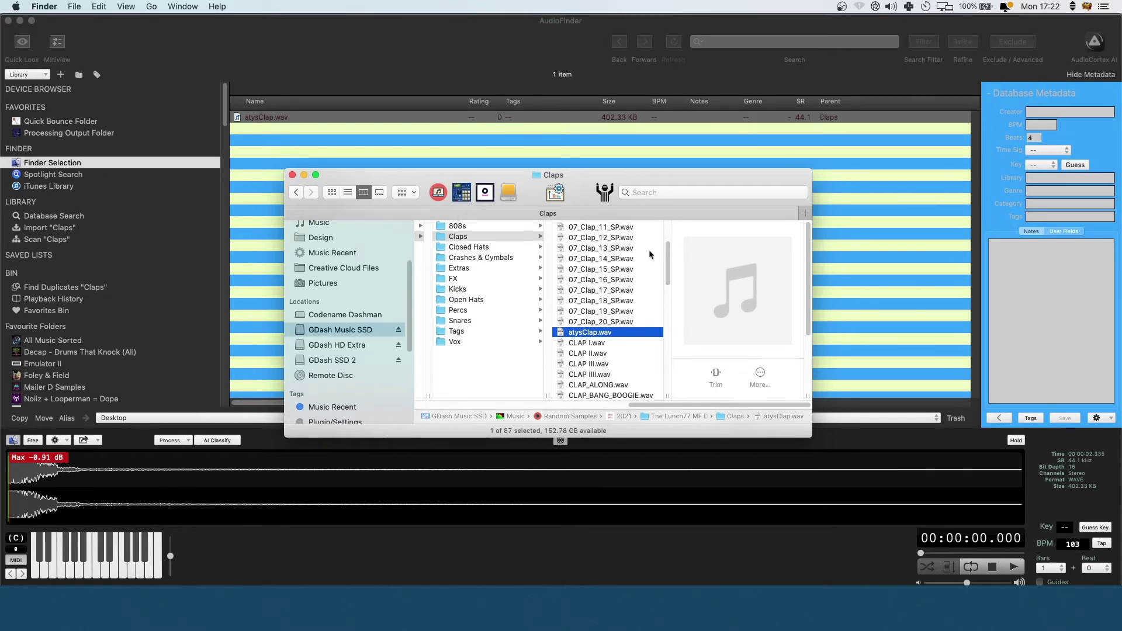
- Show the first Favorites Bin clap's folder in the browser, listing all 87 Claps files
key(alt+Up)
key(super+Tab)
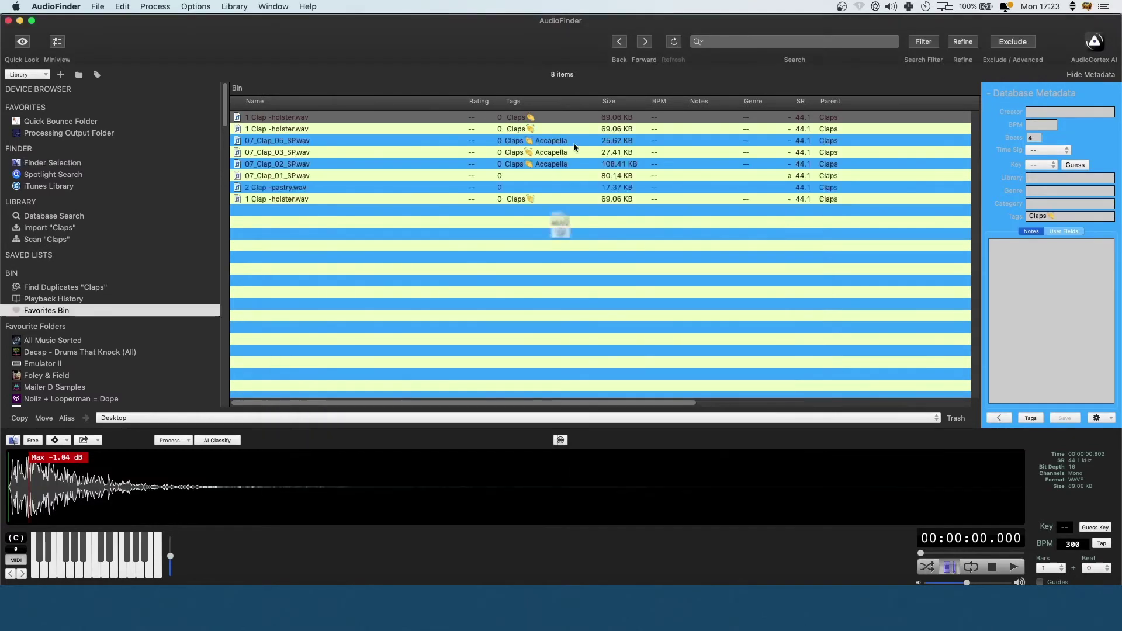
right_click(321, 116)
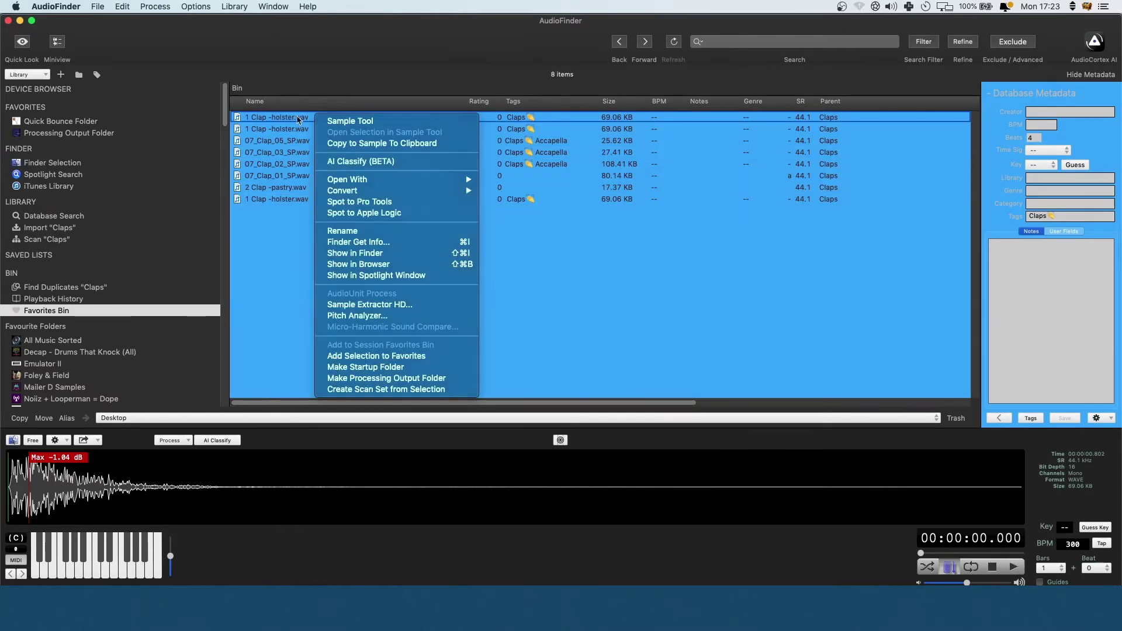
key(Escape)
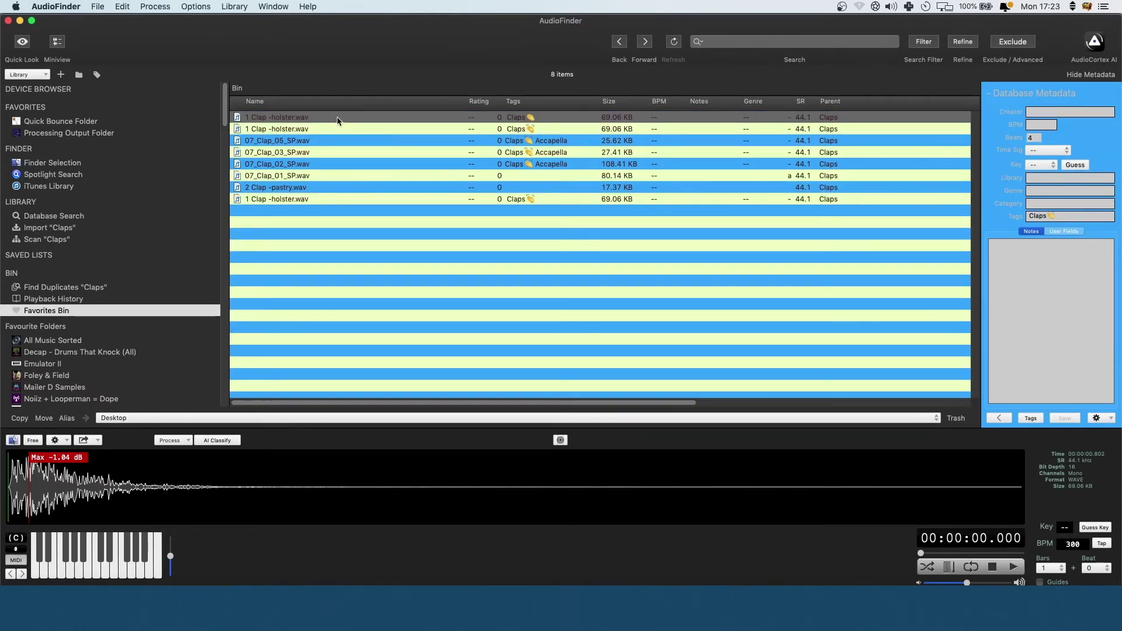
right_click(338, 117)
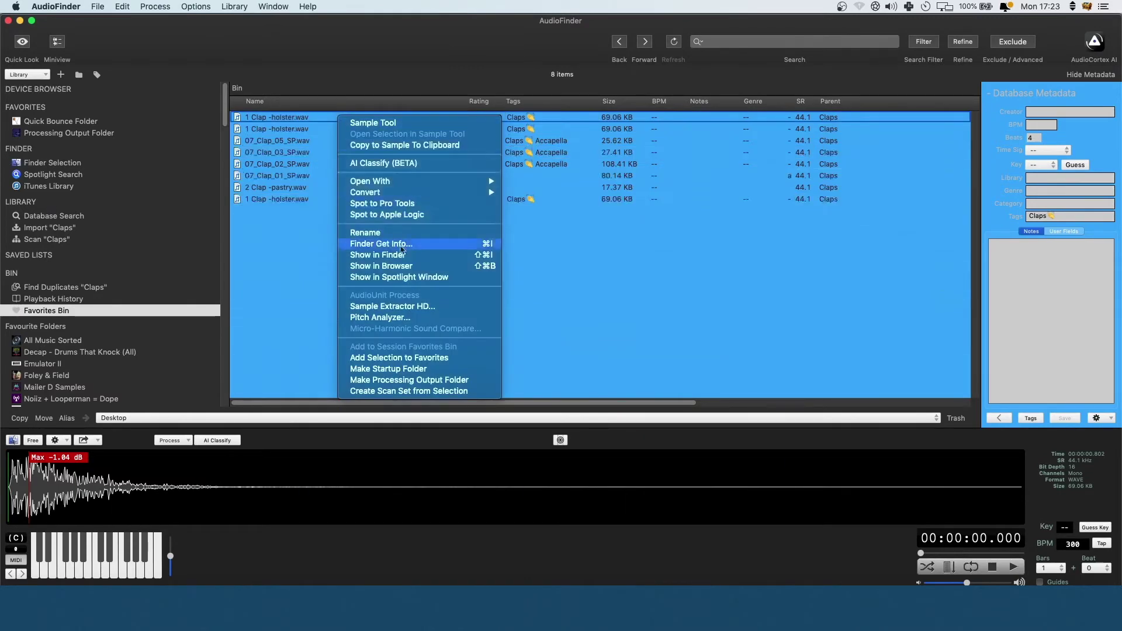
click(479, 272)
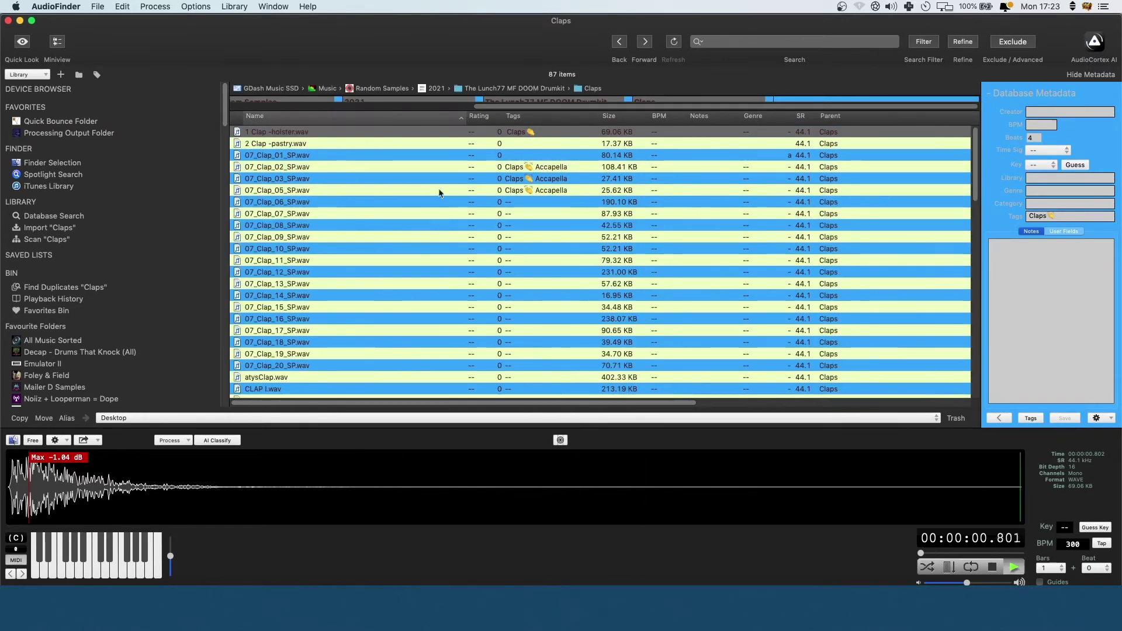
key(super+r)
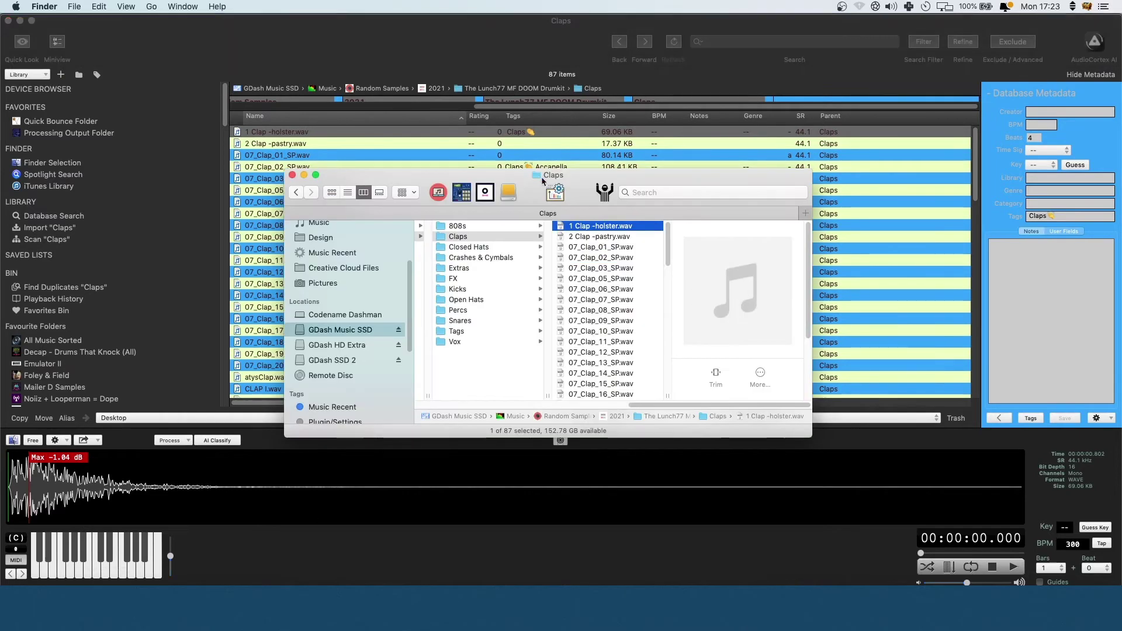
click(542, 57)
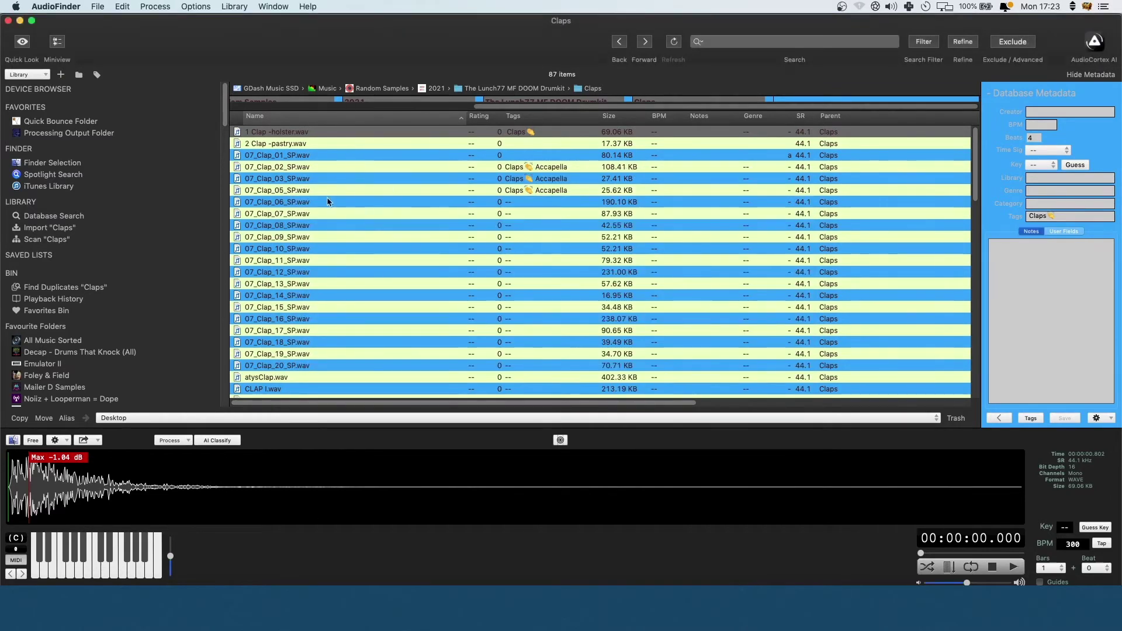
- Audition several claps including 07_Clap_17_SP.wav, ending on 07_Clap_09_SP.wav
click(327, 214)
click(327, 248)
click(325, 295)
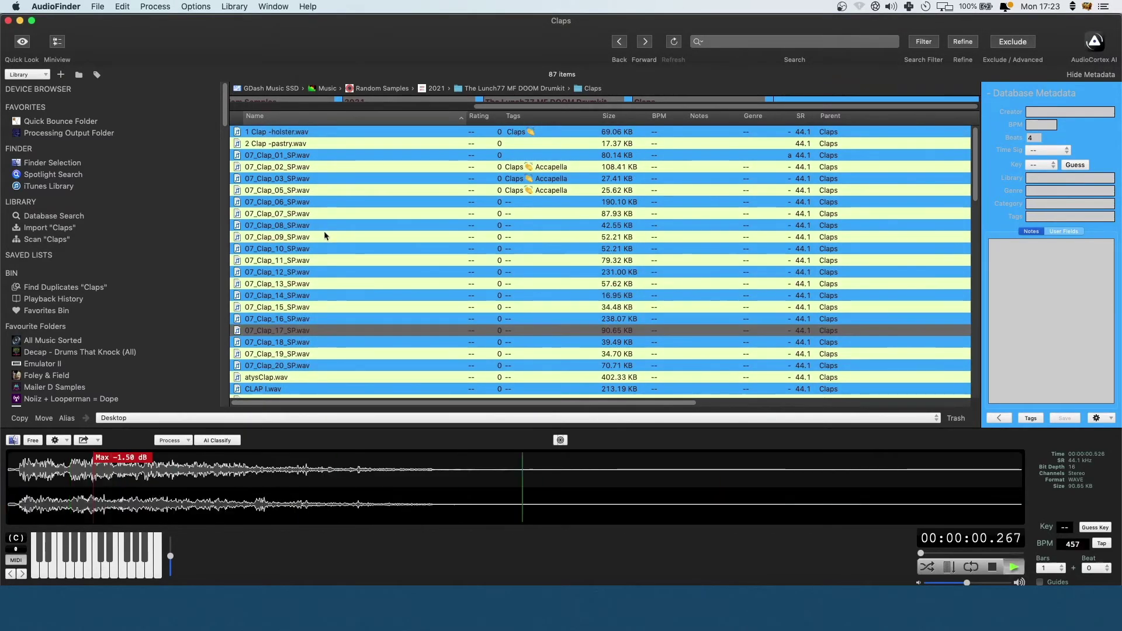
click(325, 330)
click(330, 237)
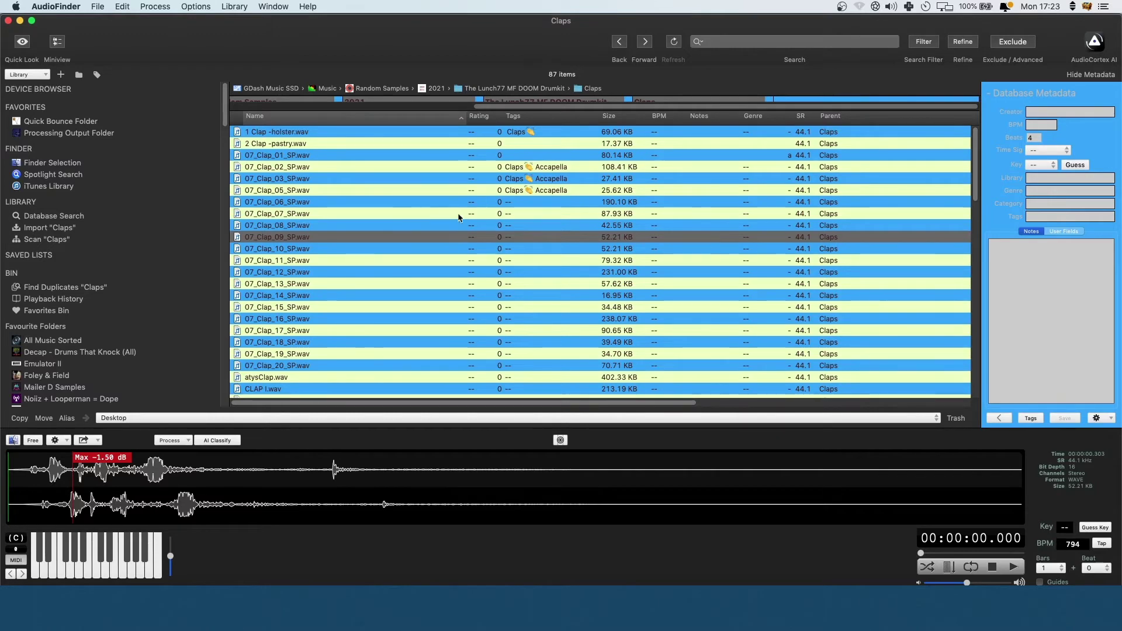
- Turn off the waveform preview and make AudioFinder follow the Finder selection again
click(234, 7)
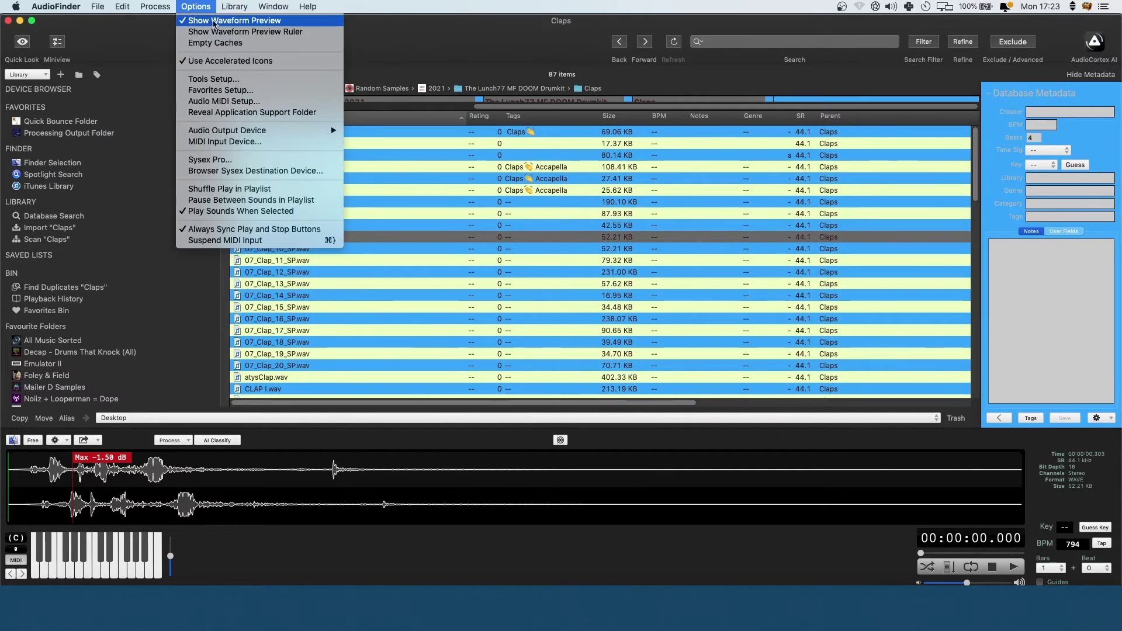
click(226, 21)
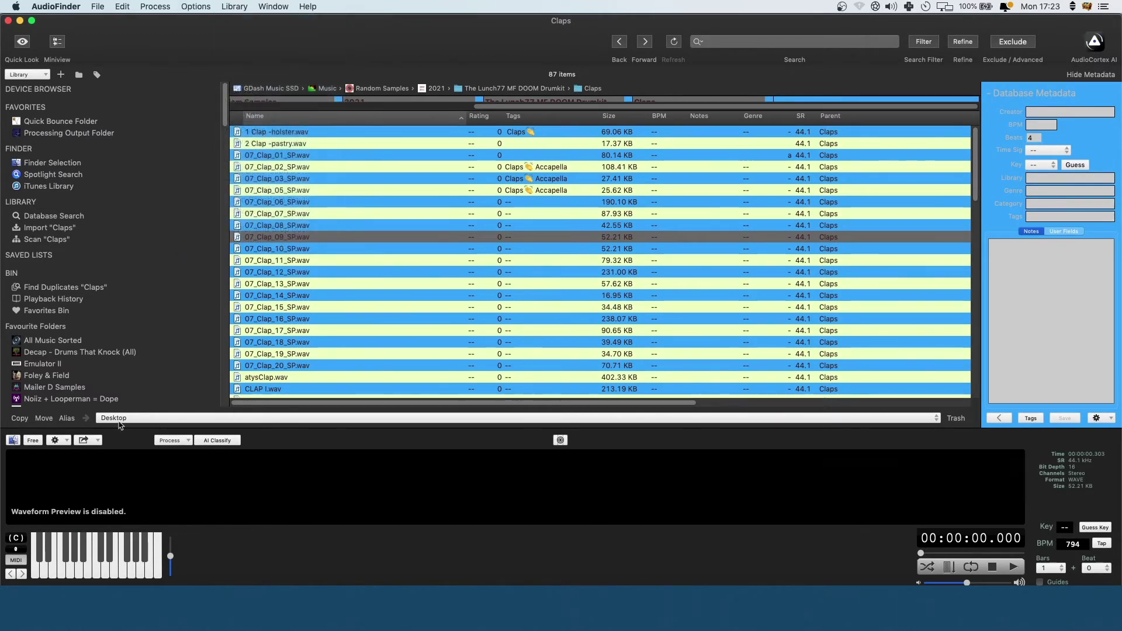
click(52, 163)
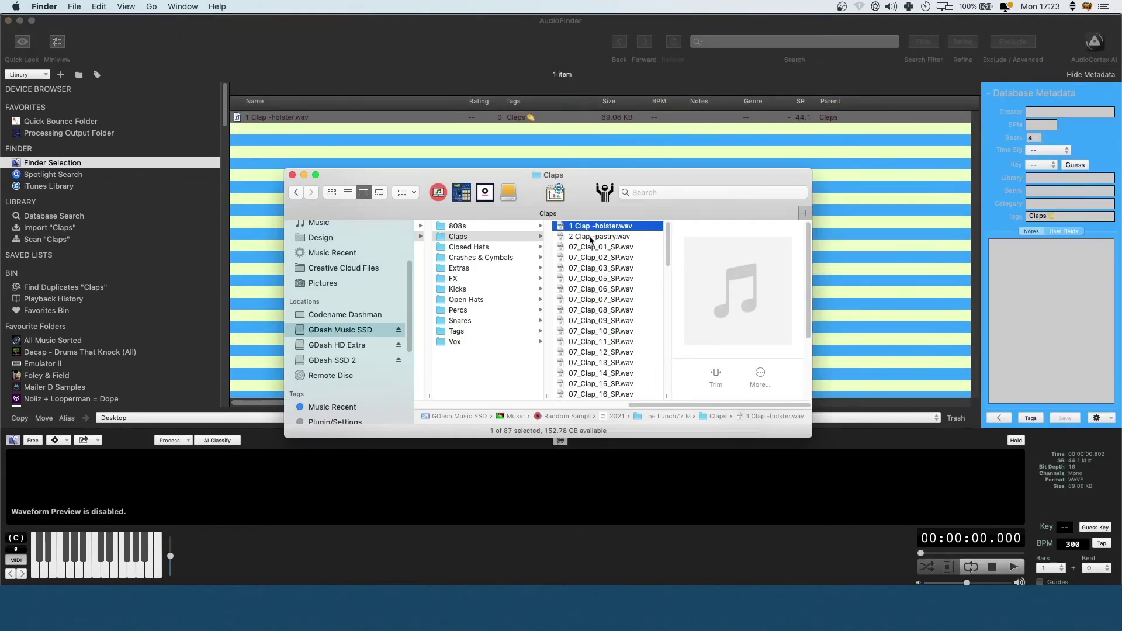
- Audition claps 02 through 06 in Finder and replay 07_Clap_06_SP.wav's preview
key(Down)
click(602, 257)
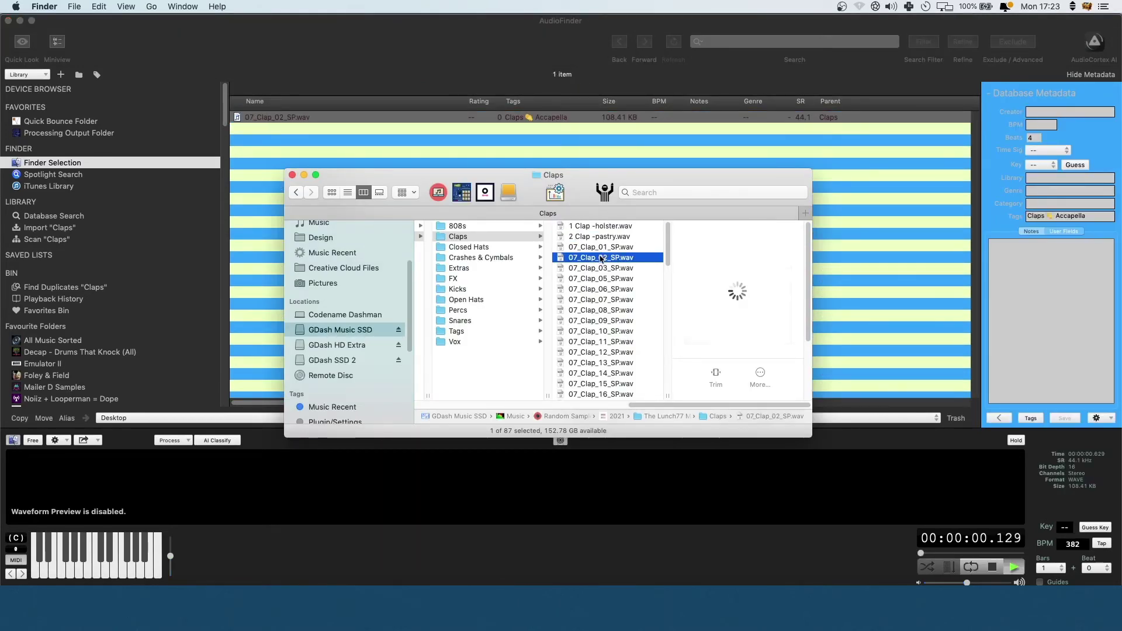
click(598, 269)
click(595, 276)
click(605, 293)
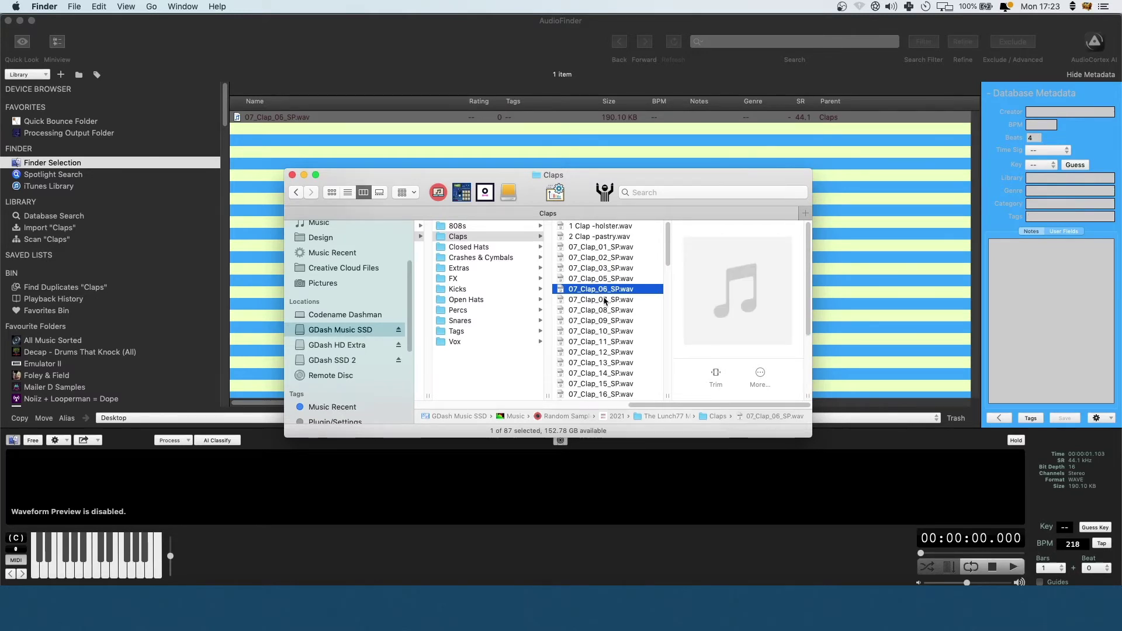
mouse_move(739, 290)
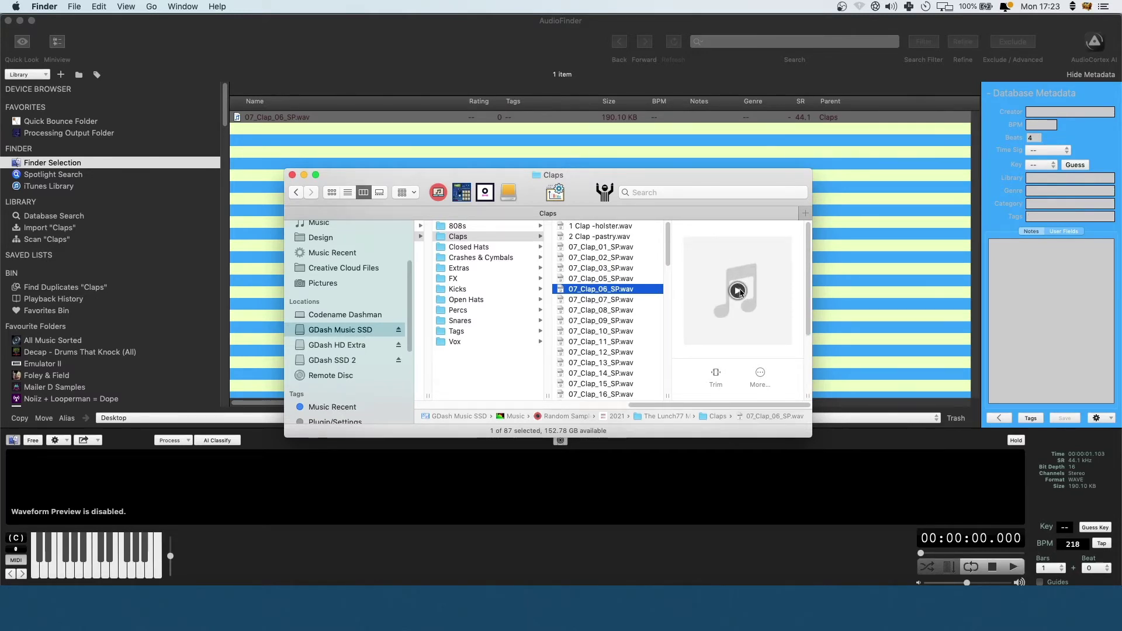
click(737, 291)
- Show 07_Clap_03's folder in the browser and turn on the waveform preview
click(320, 124)
right_click(298, 117)
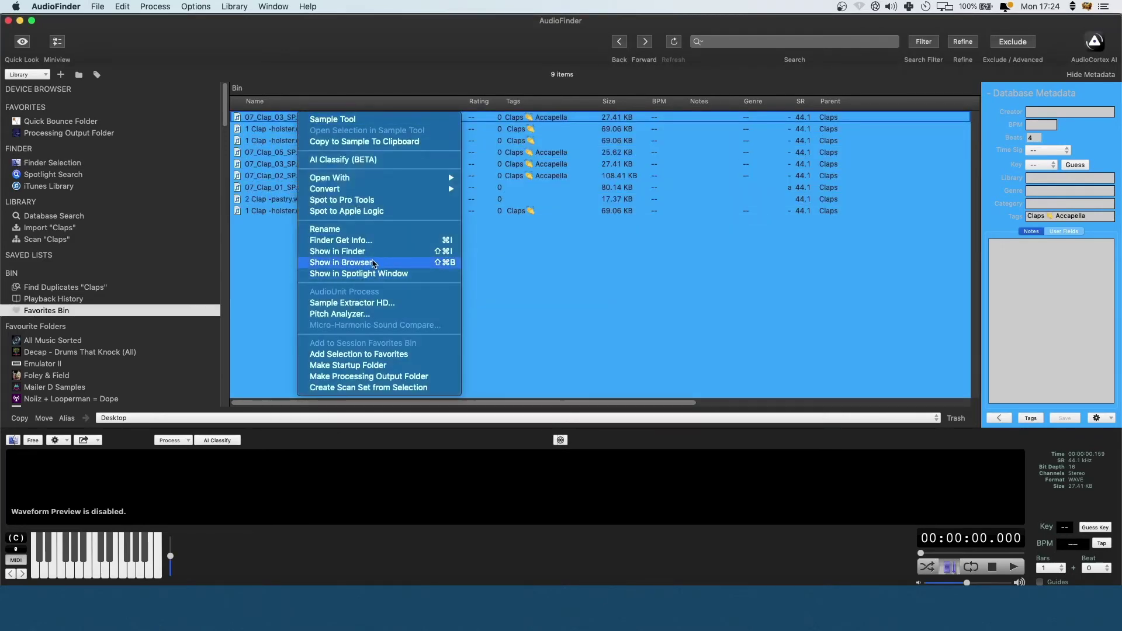
click(374, 263)
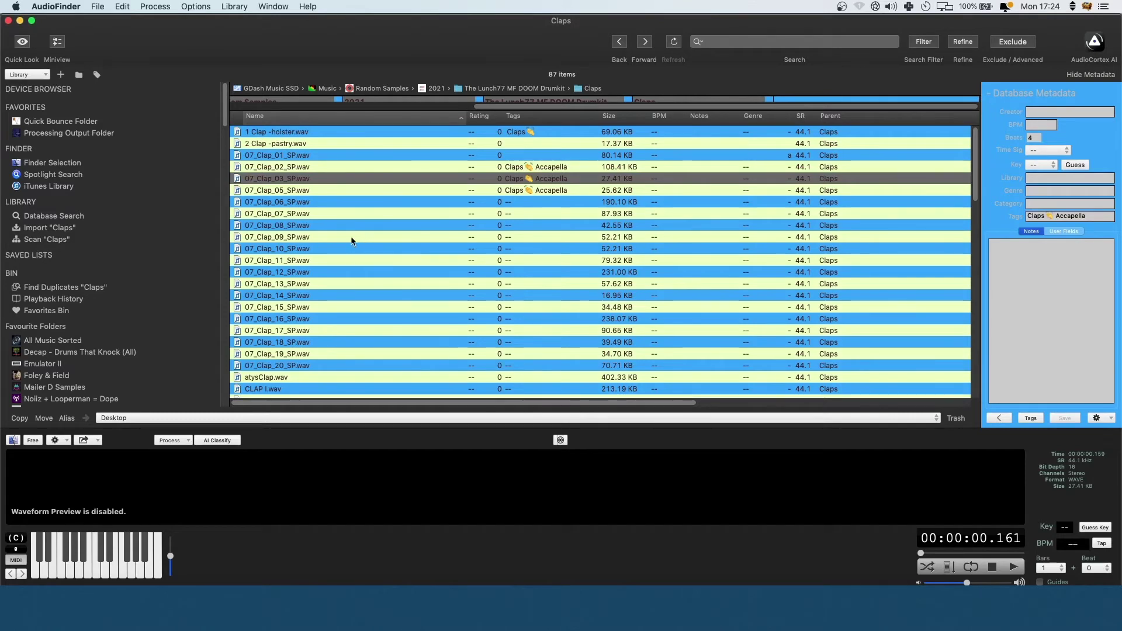
click(195, 6)
click(246, 19)
key(Up)
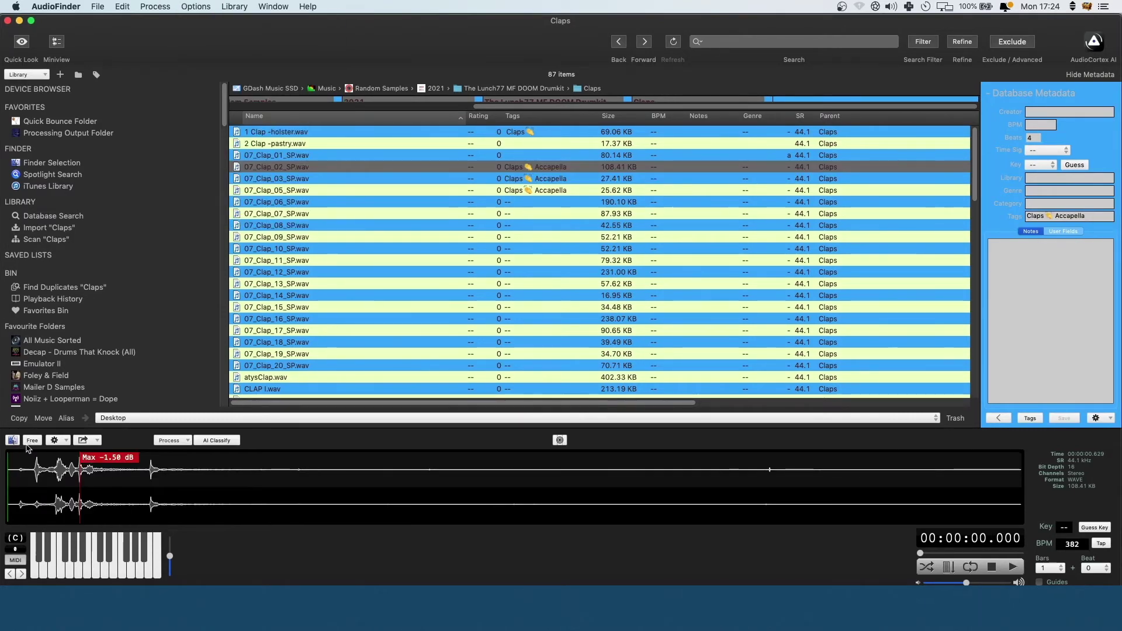
- Float the waveform preview in its own window and audition 07_Clap_03 and 07_Clap_05
click(32, 441)
drag(873, 154, 945, 43)
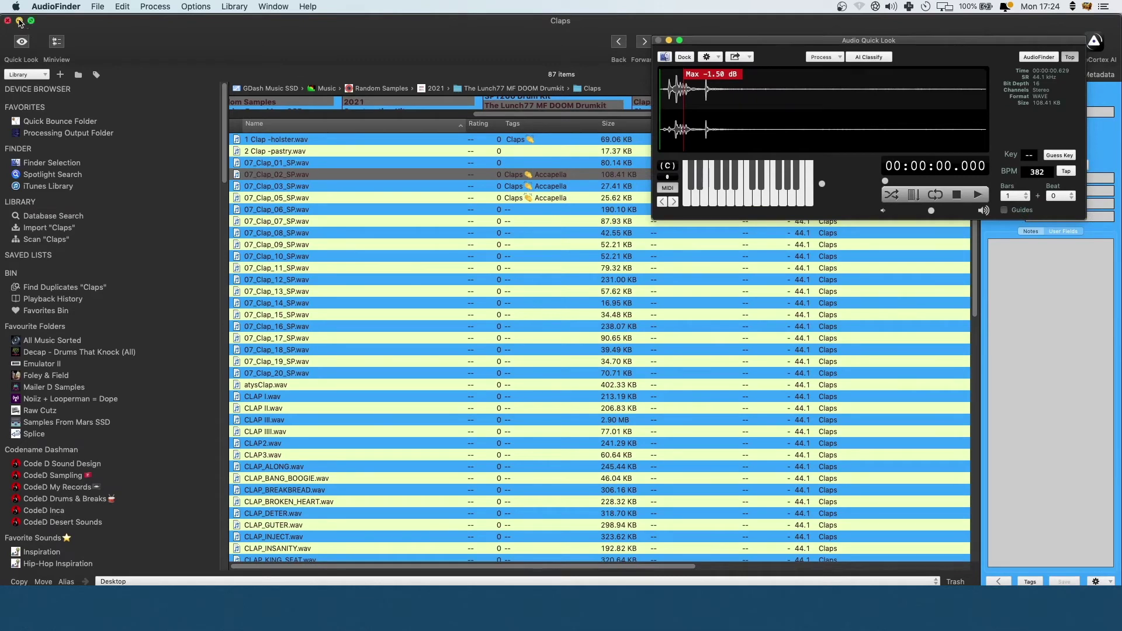
click(19, 21)
drag(799, 38, 832, 15)
click(660, 176)
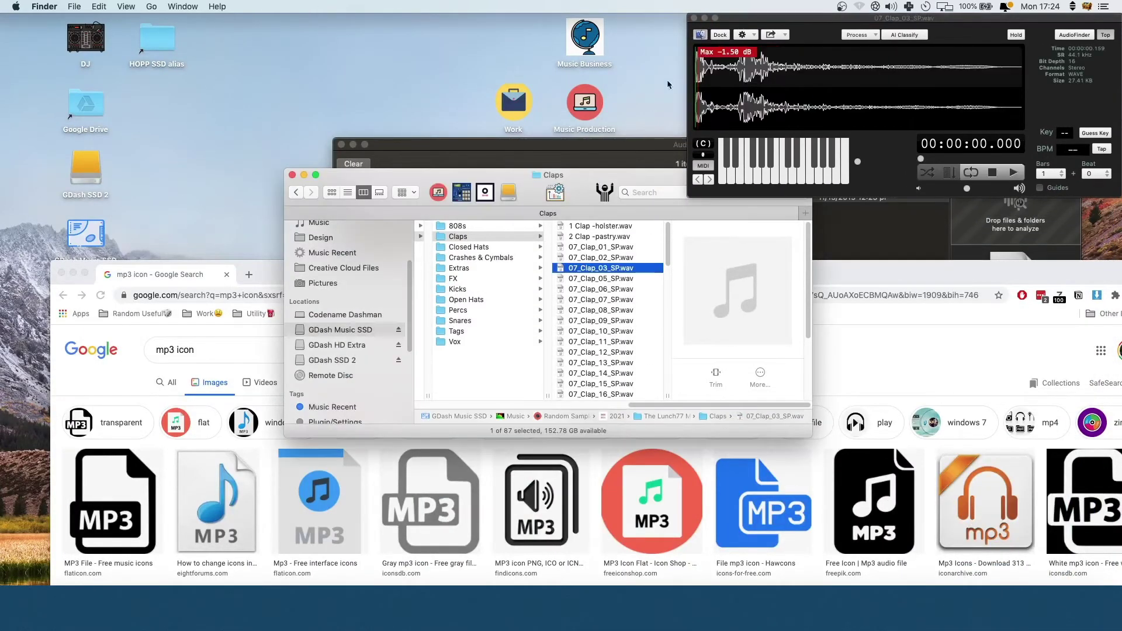
click(608, 279)
drag(608, 174, 944, 190)
- Audition 07_Clap_09 with a looped opening section, then 07_Clap_10
key(Down)
key(Down)
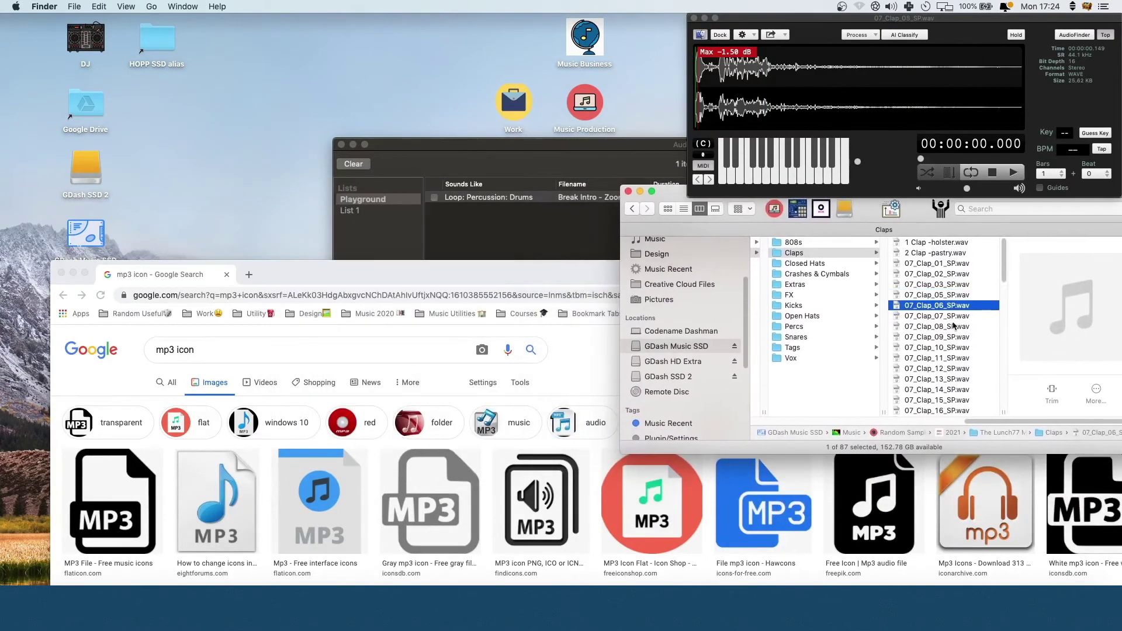
click(935, 338)
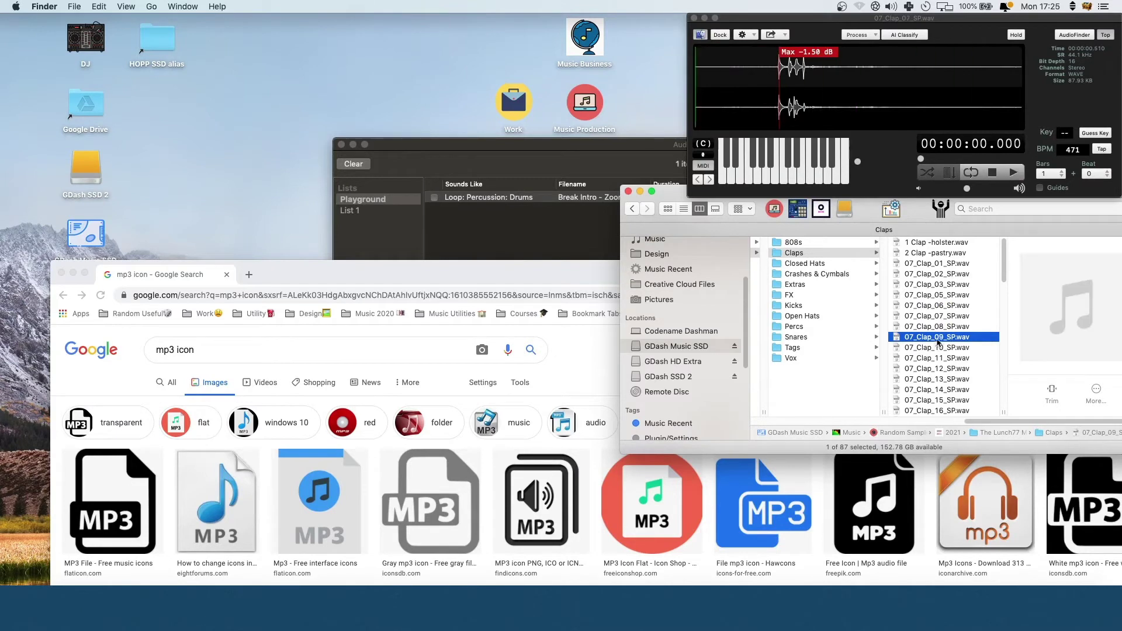
drag(882, 91, 701, 100)
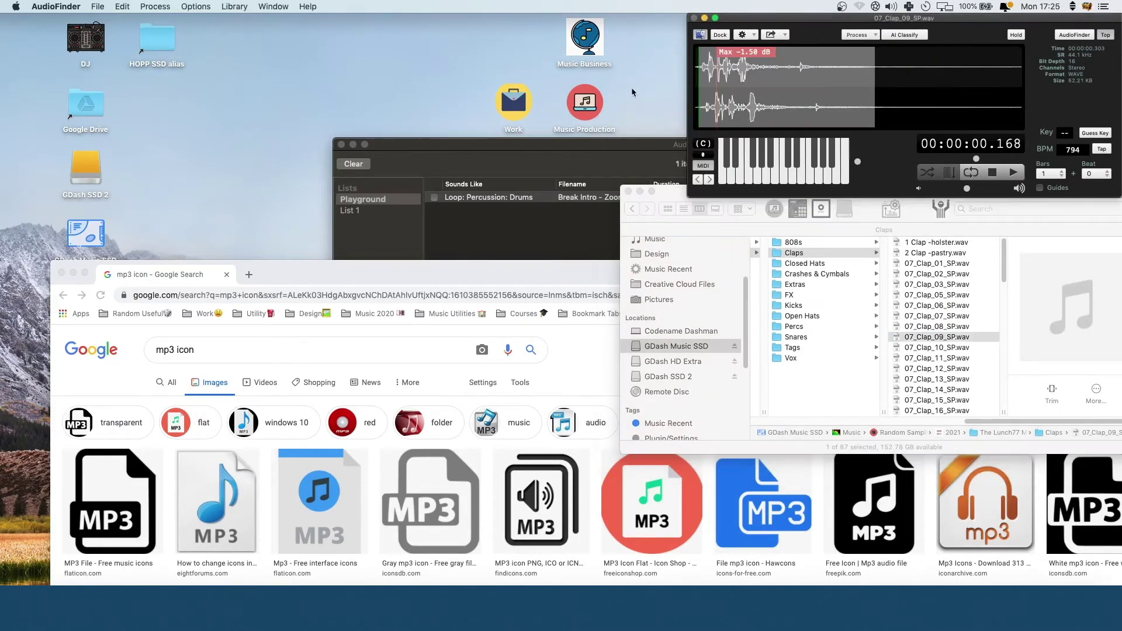
key(space)
key(super+Tab)
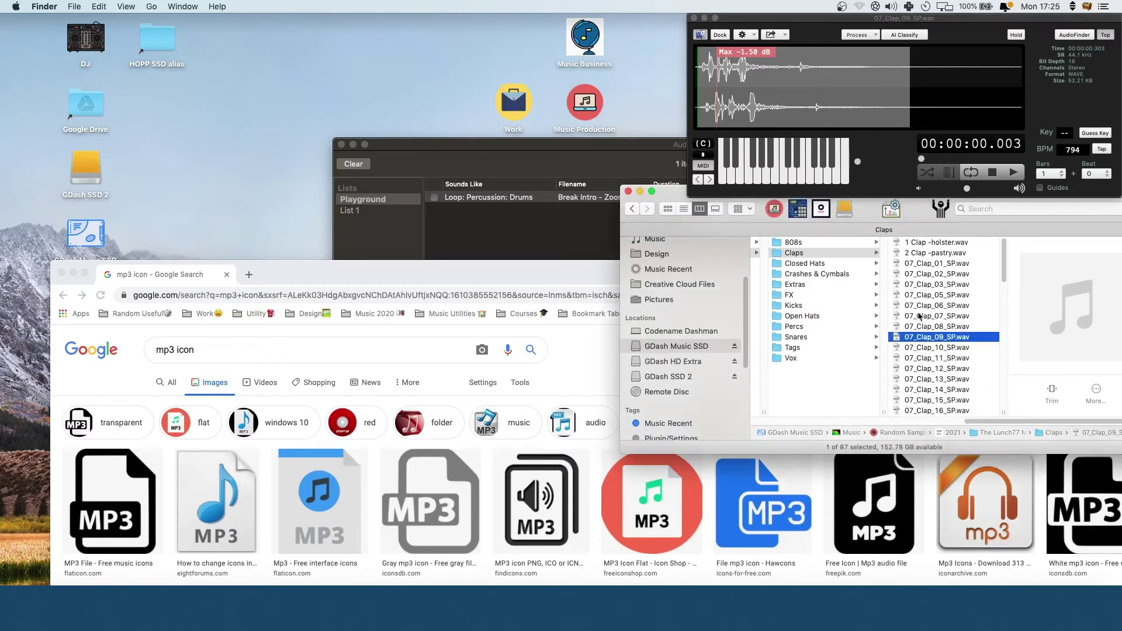
click(931, 349)
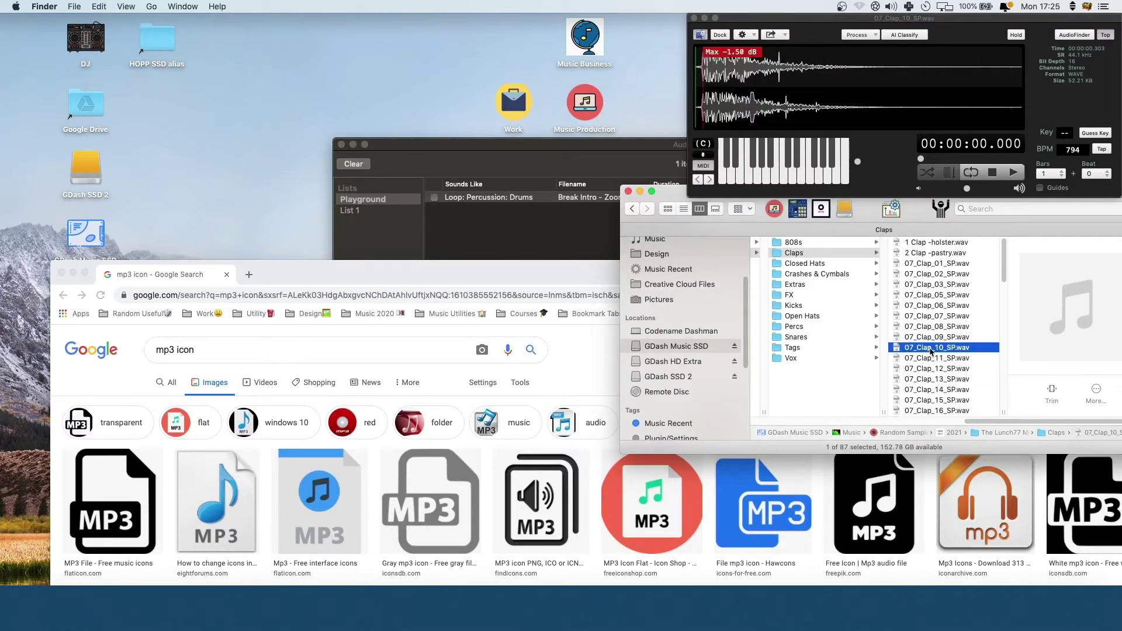
- Restore the main AudioFinder window and dock the preview back into it
click(1081, 44)
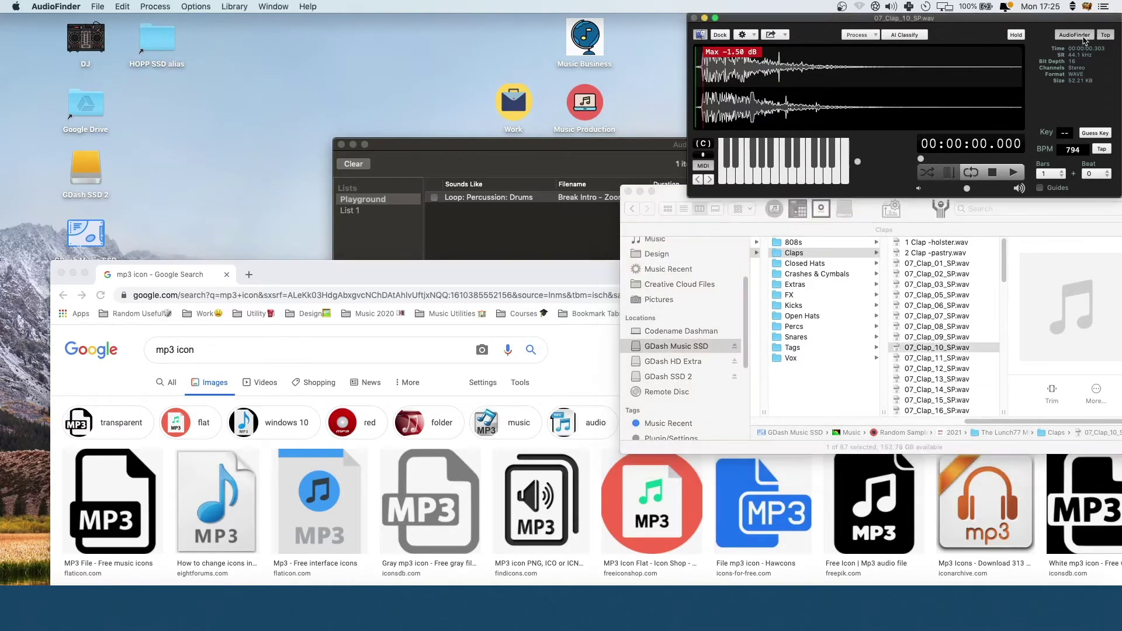
click(1083, 36)
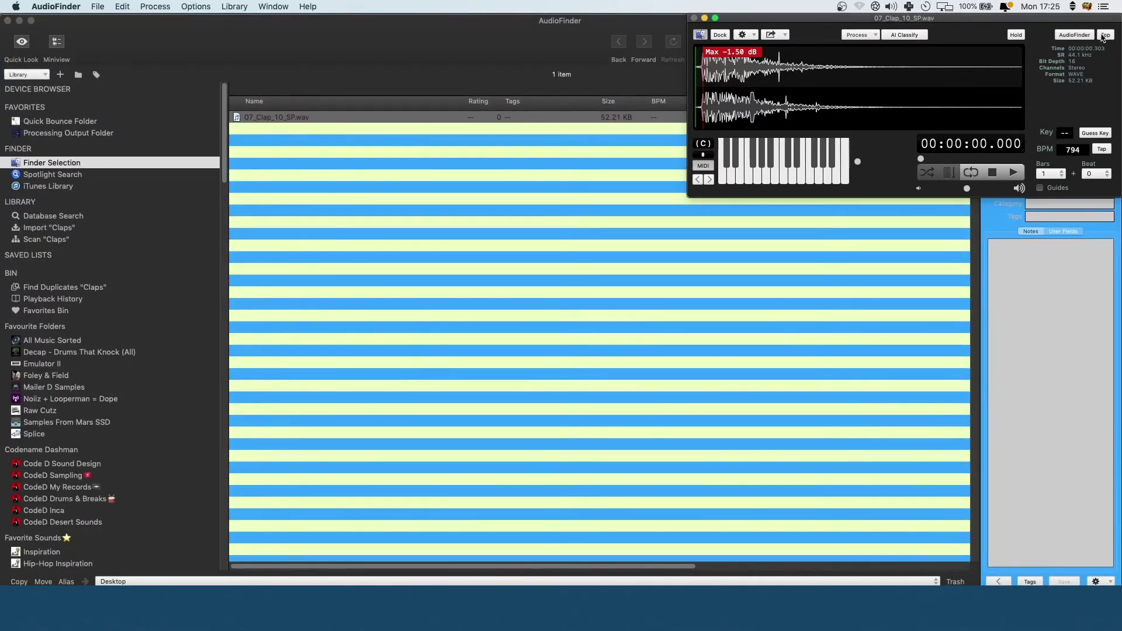
mouse_move(1106, 21)
mouse_down()
mouse_move(996, 47)
mouse_move(1058, 9)
mouse_move(1085, 19)
mouse_up()
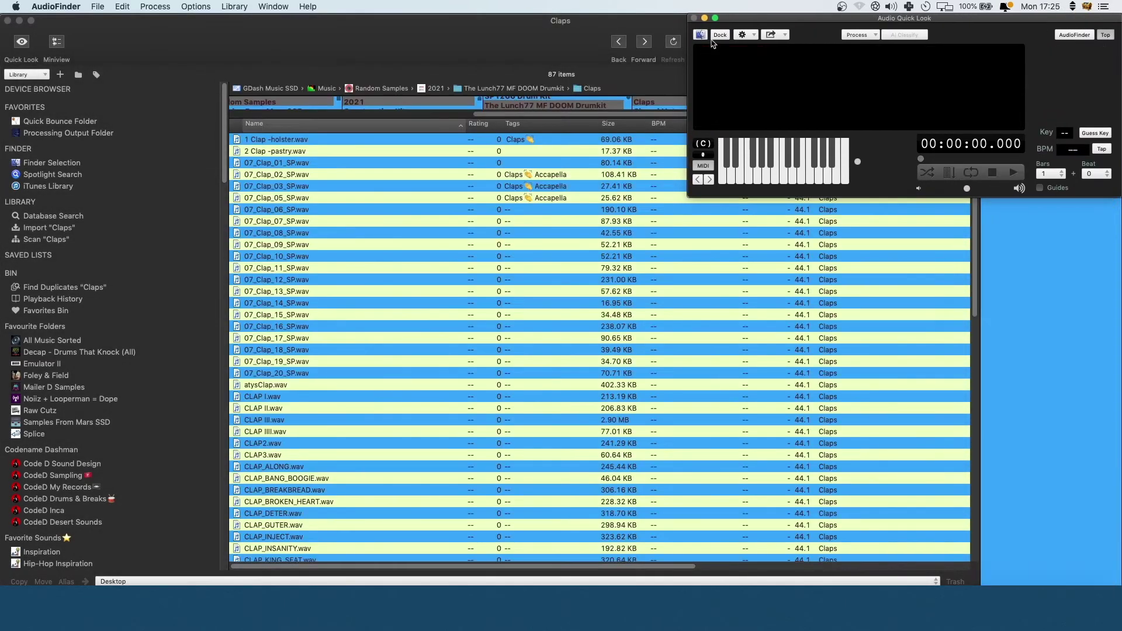
click(720, 35)
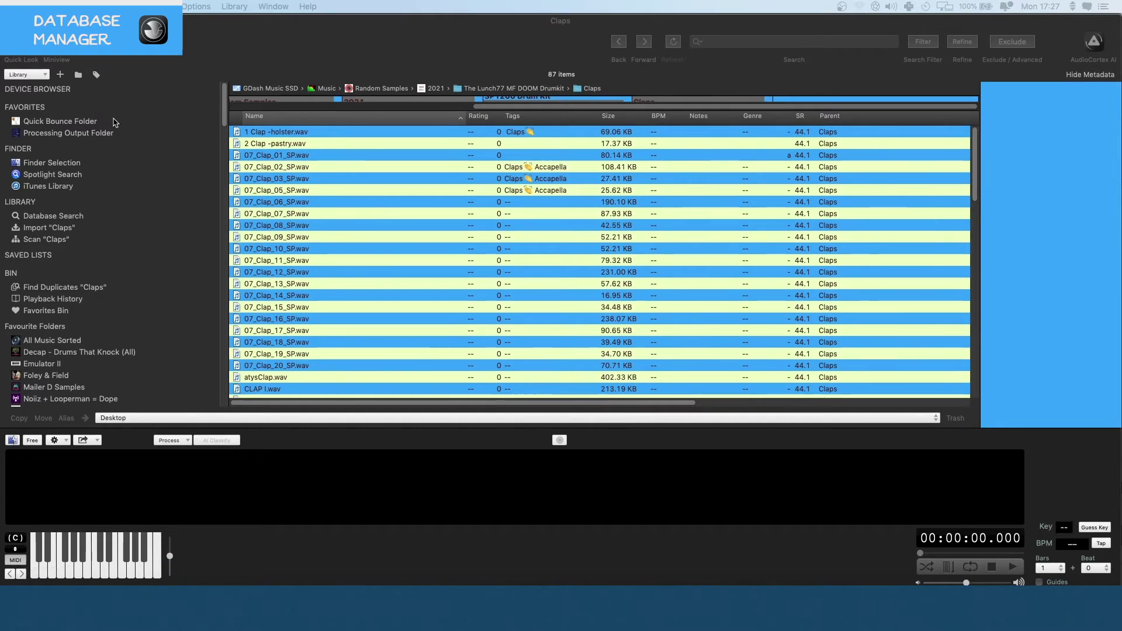
- Go from the Favorites Bin down the sidebar to the 4460-item All Drum Breaks list
click(46, 310)
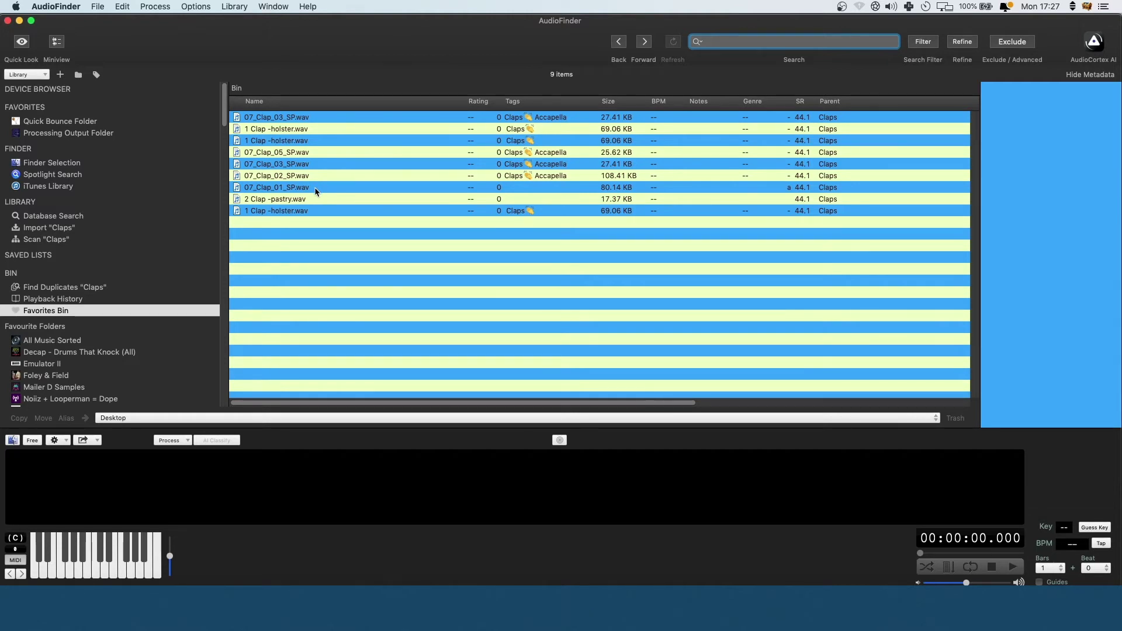
scroll(155, 234, down, 15)
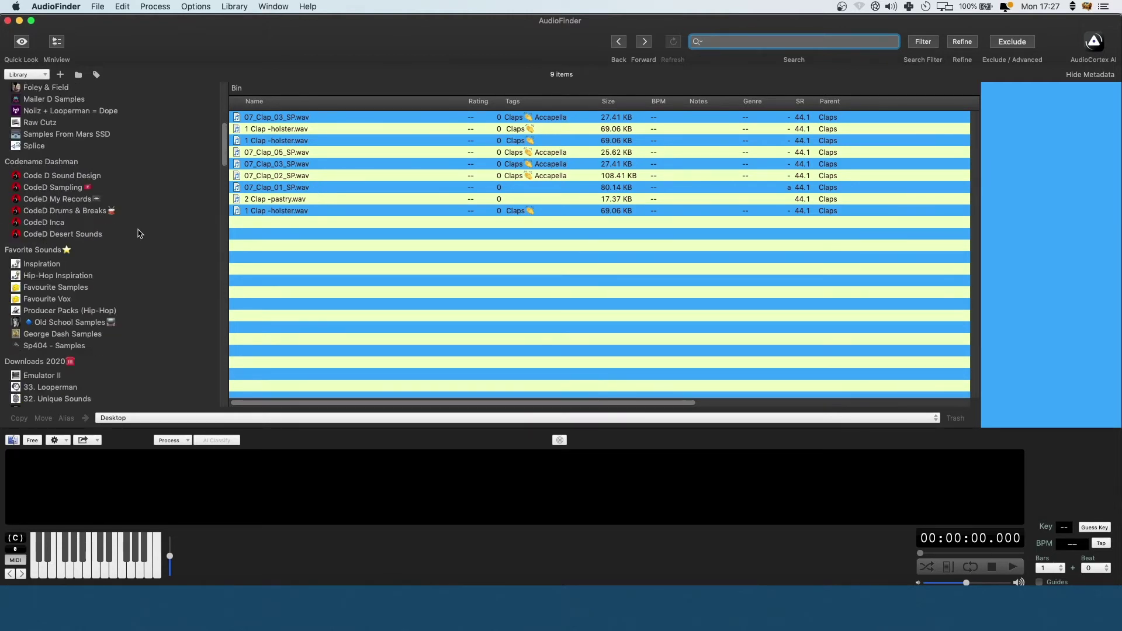
scroll(66, 242, down, 15)
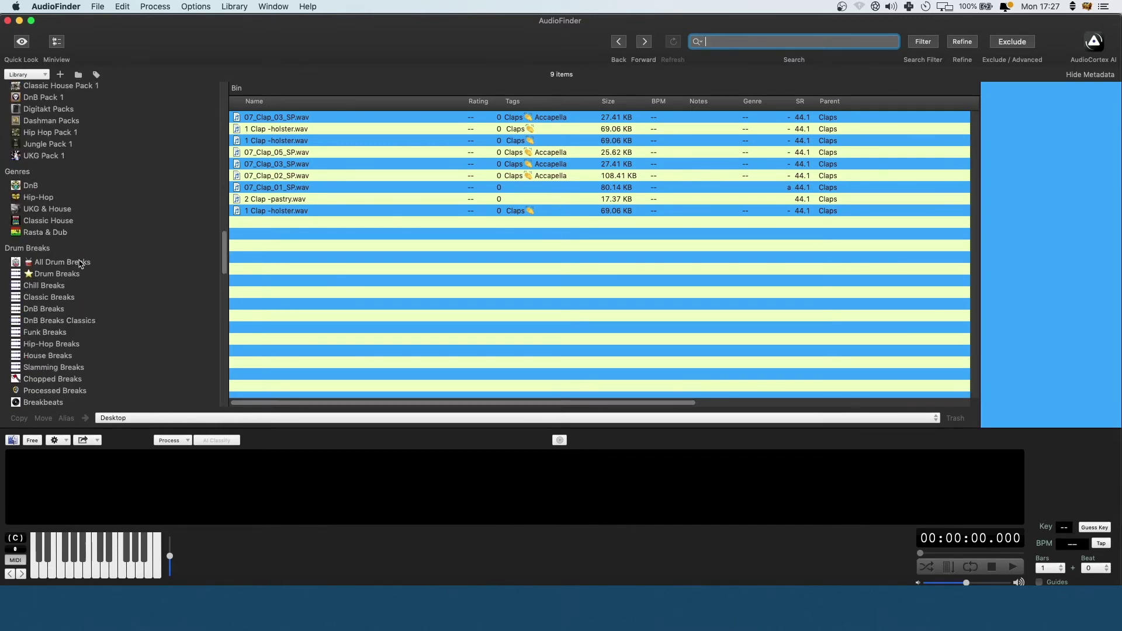
click(80, 264)
scroll(460, 215, down, 5)
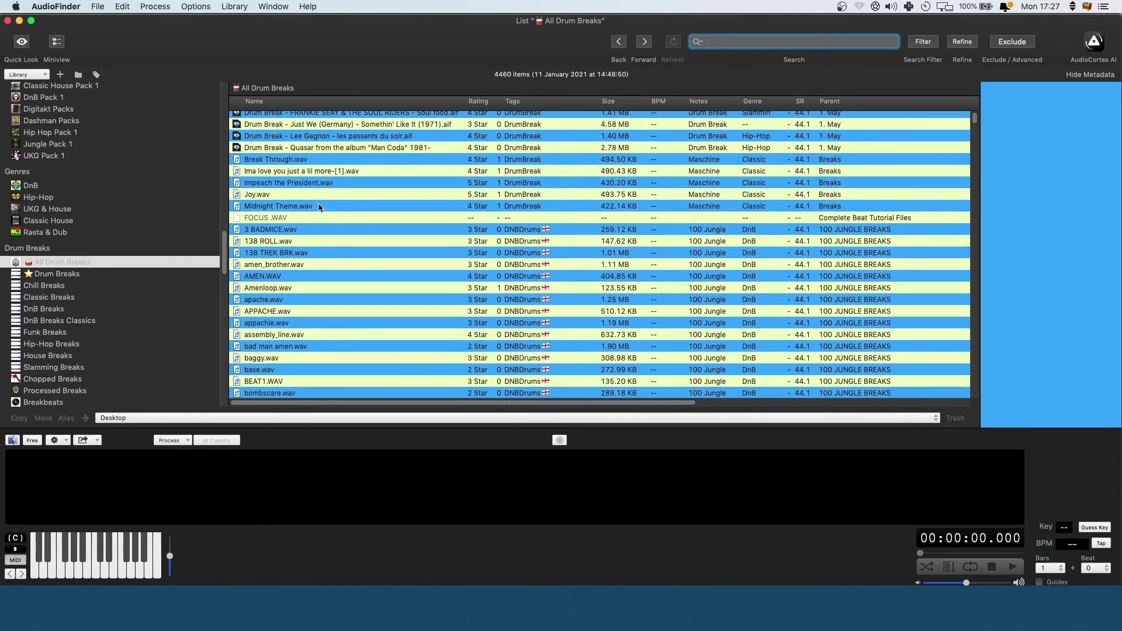
- Search for FOCUS .WAV and reveal it in the Complete Beat Tutorial Files folder
key(super+space)
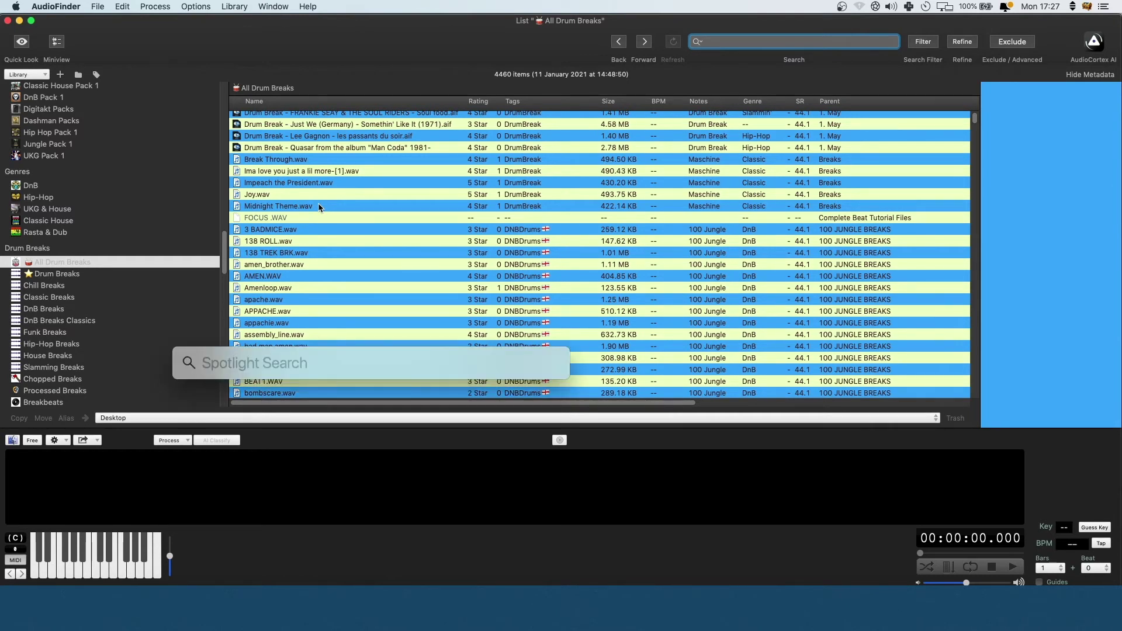
text(F)
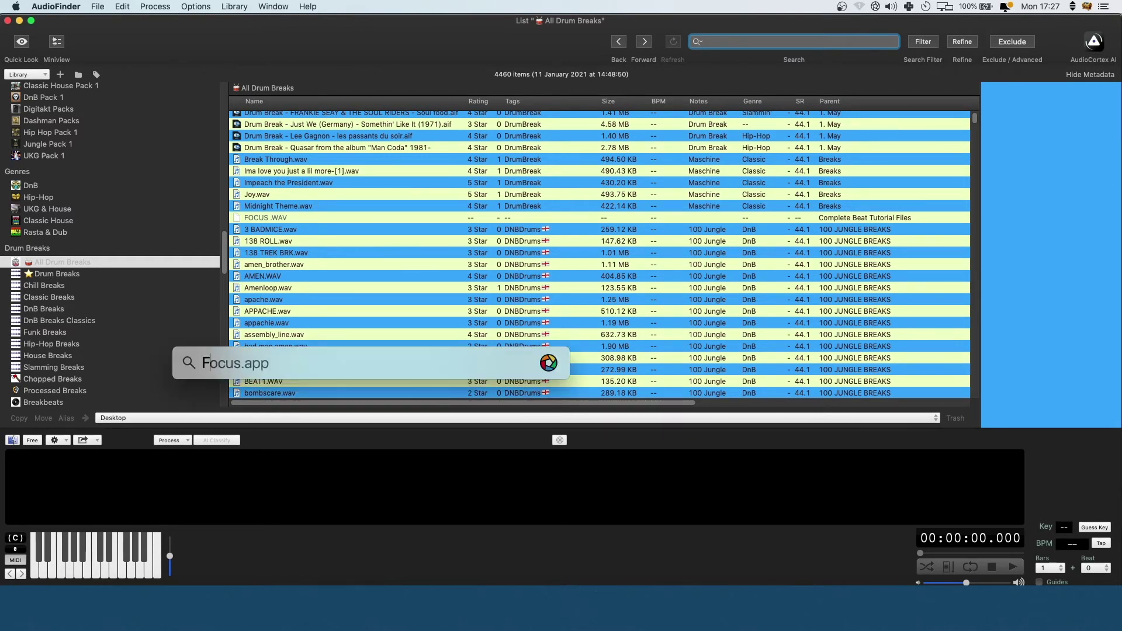
text(OCUS)
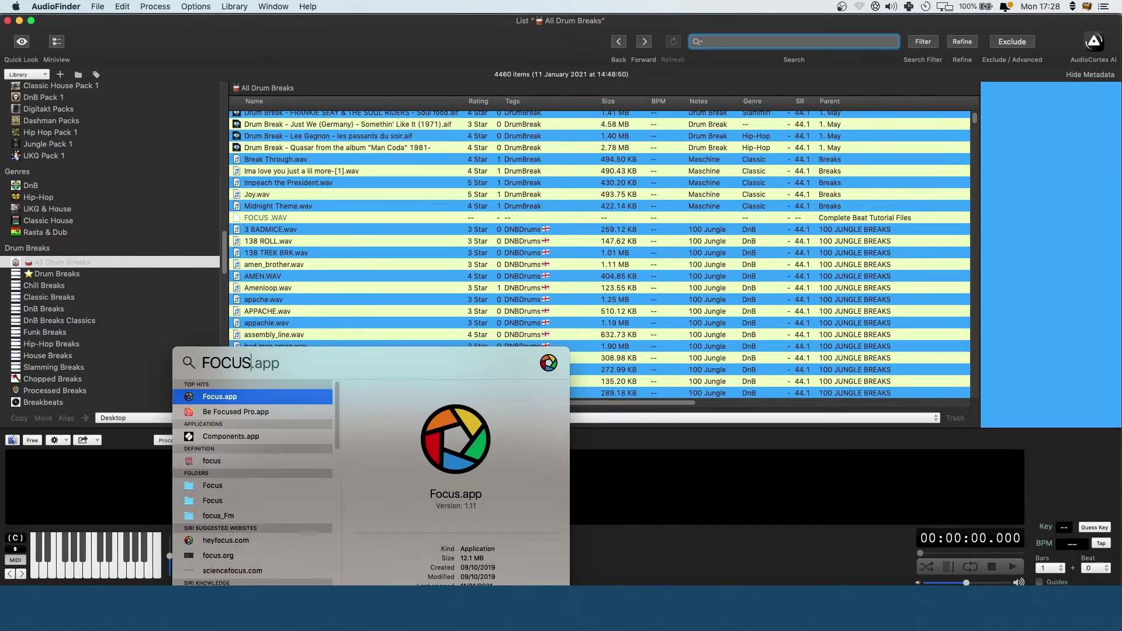
text( .WAV)
key(Down)
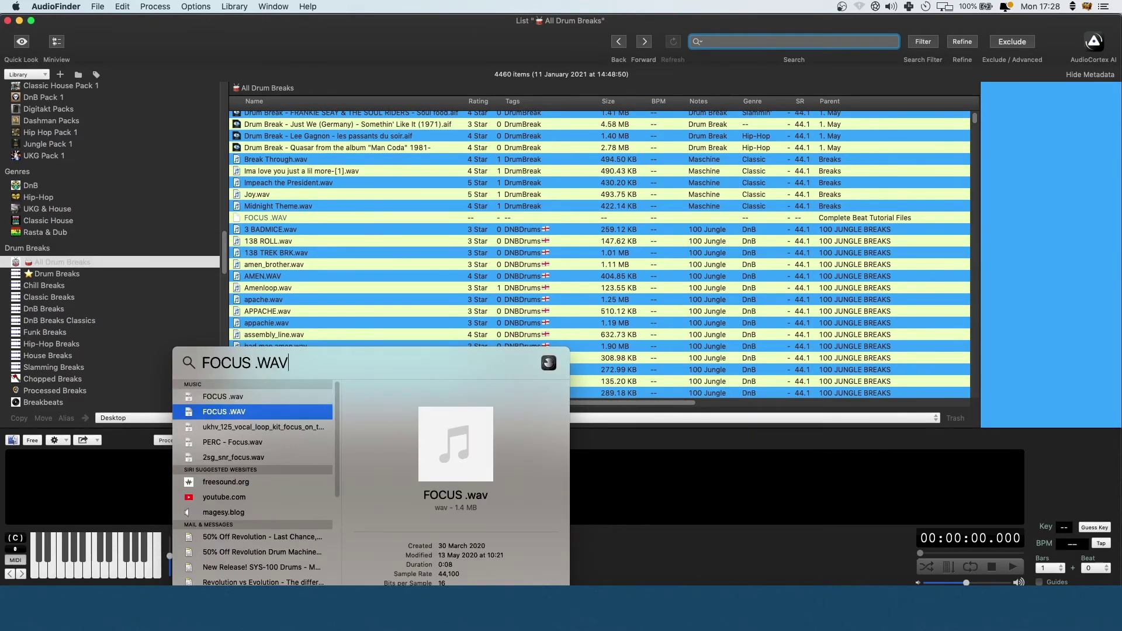
key(super+Return)
drag(661, 173, 870, 336)
- Drag FOCUS .WAV into All Drum Breaks and remove the stale missing entry
key(super+space)
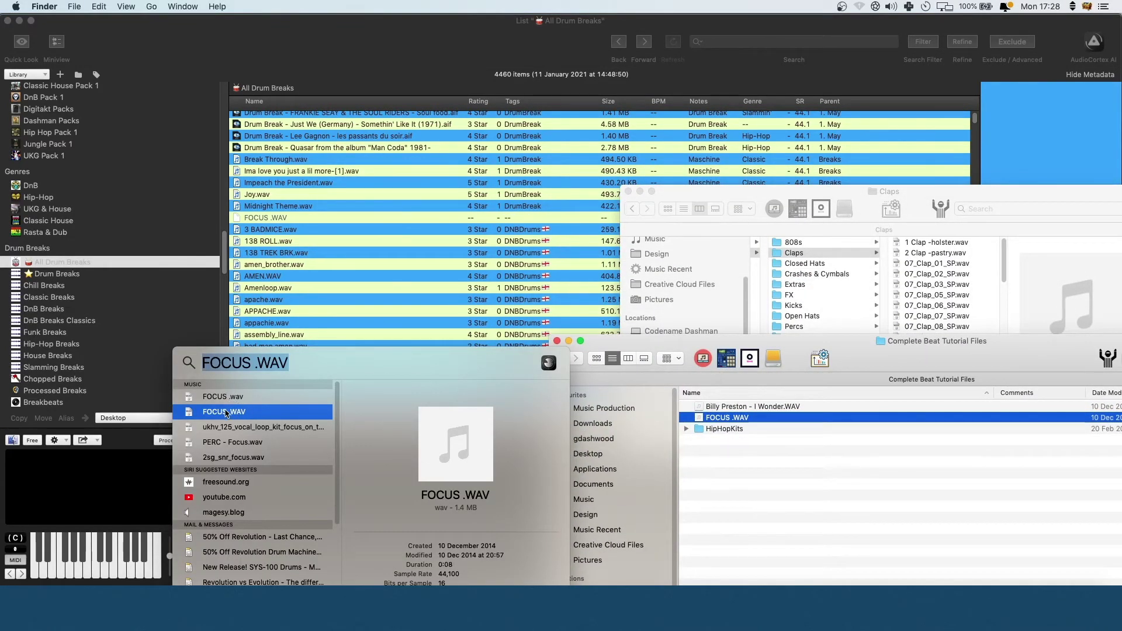
mouse_move(223, 413)
mouse_down()
mouse_move(278, 333)
mouse_move(287, 215)
mouse_move(232, 414)
mouse_up()
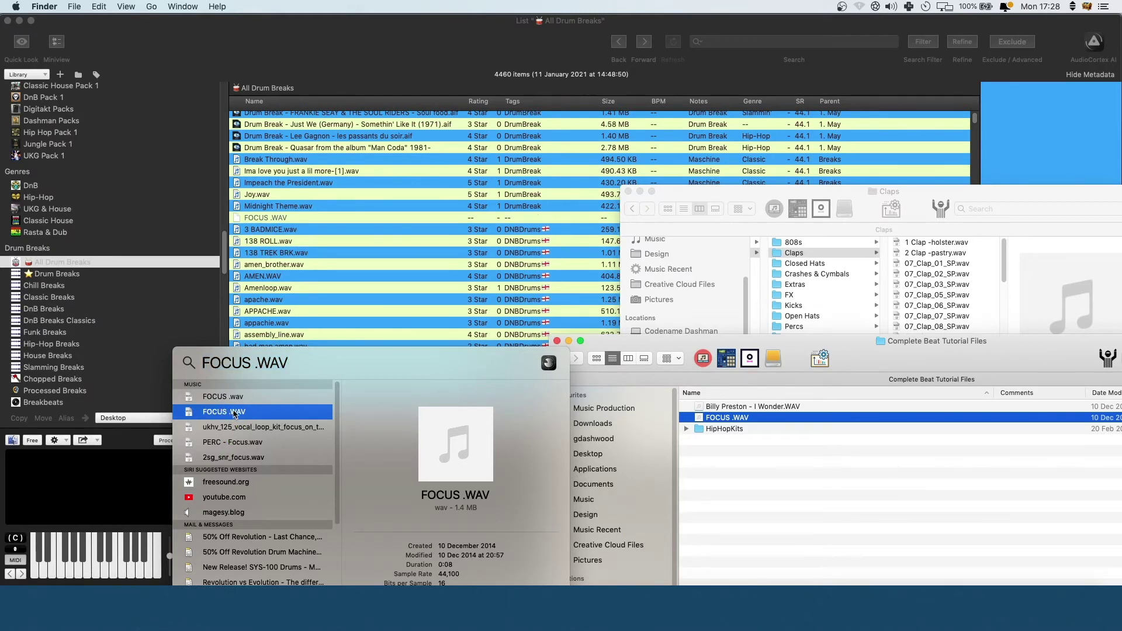
key(super+Return)
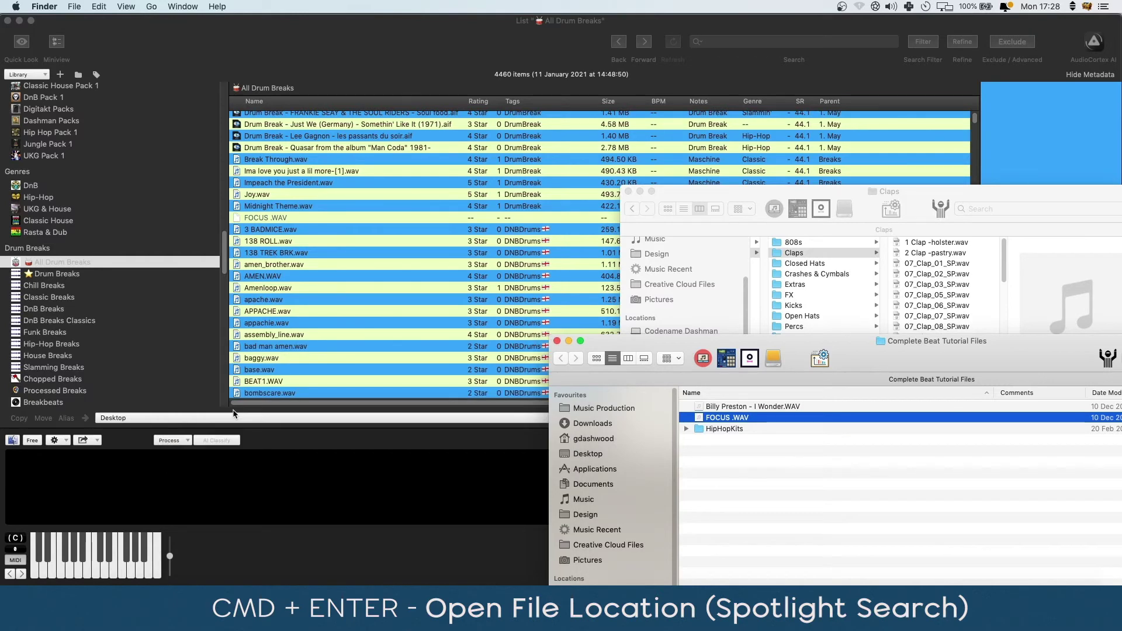
drag(549, 336, 412, 292)
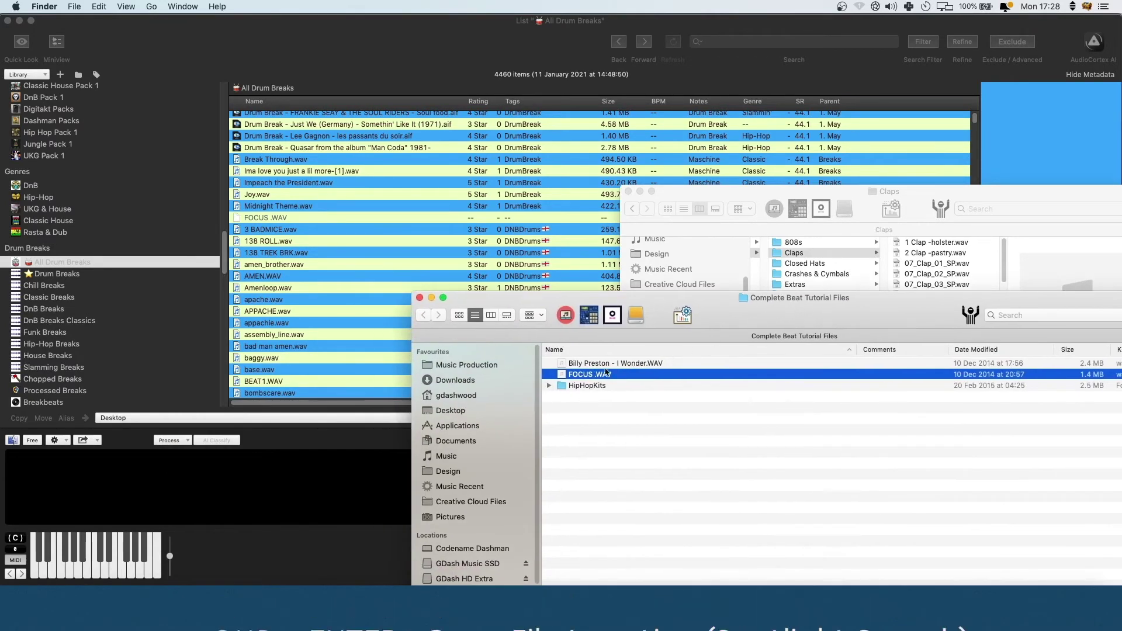
drag(602, 377, 341, 229)
click(355, 227)
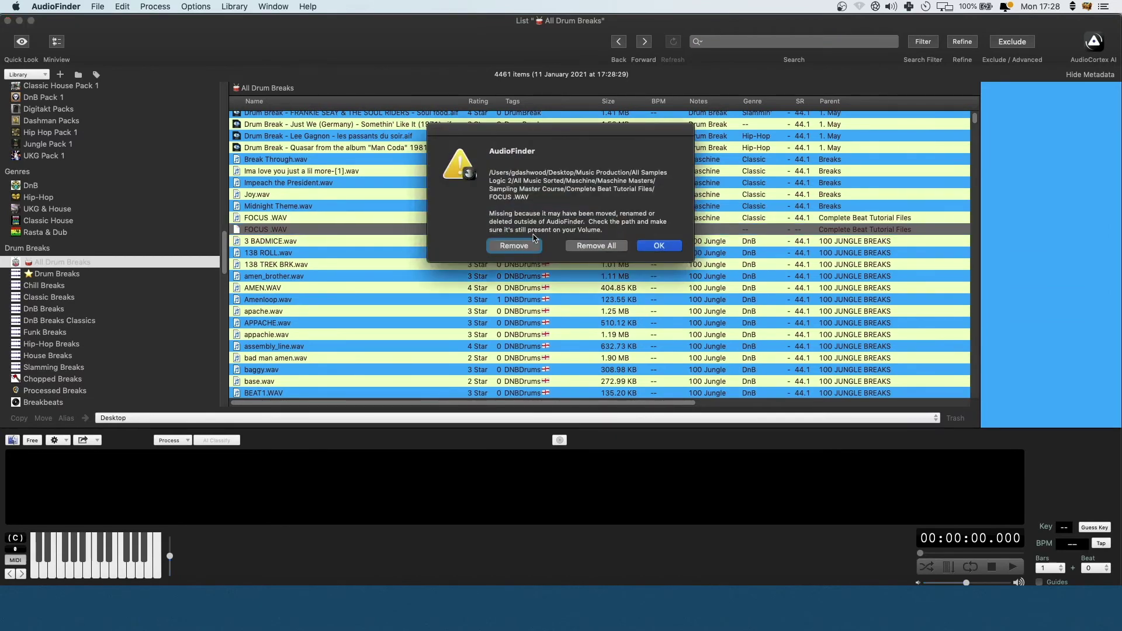
click(512, 246)
key(Return)
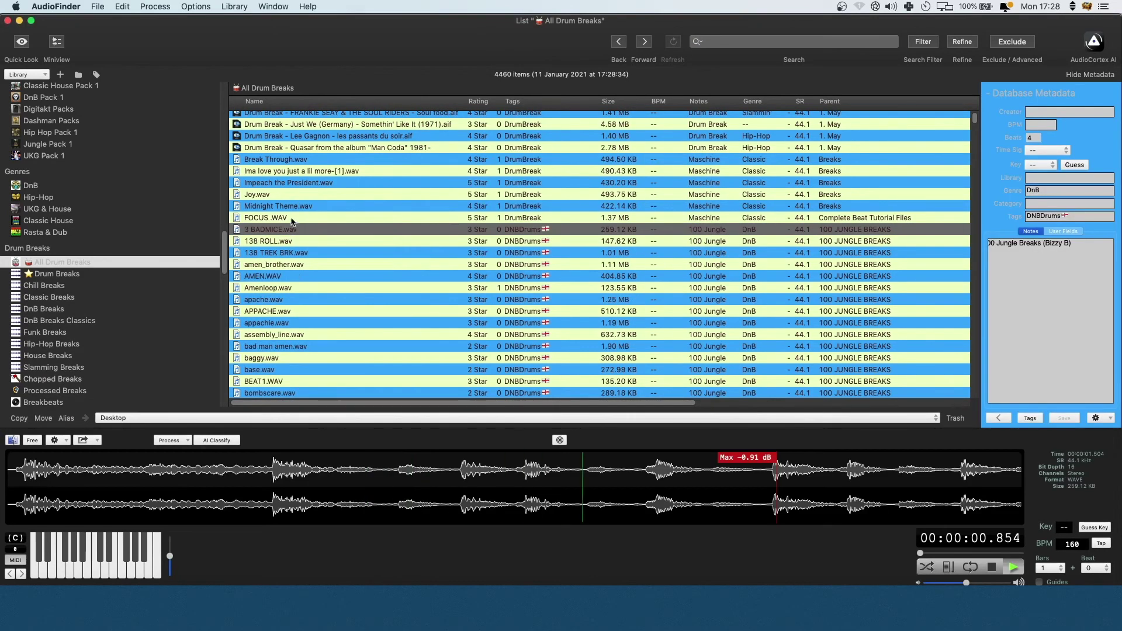
scroll(370, 238, down, 10)
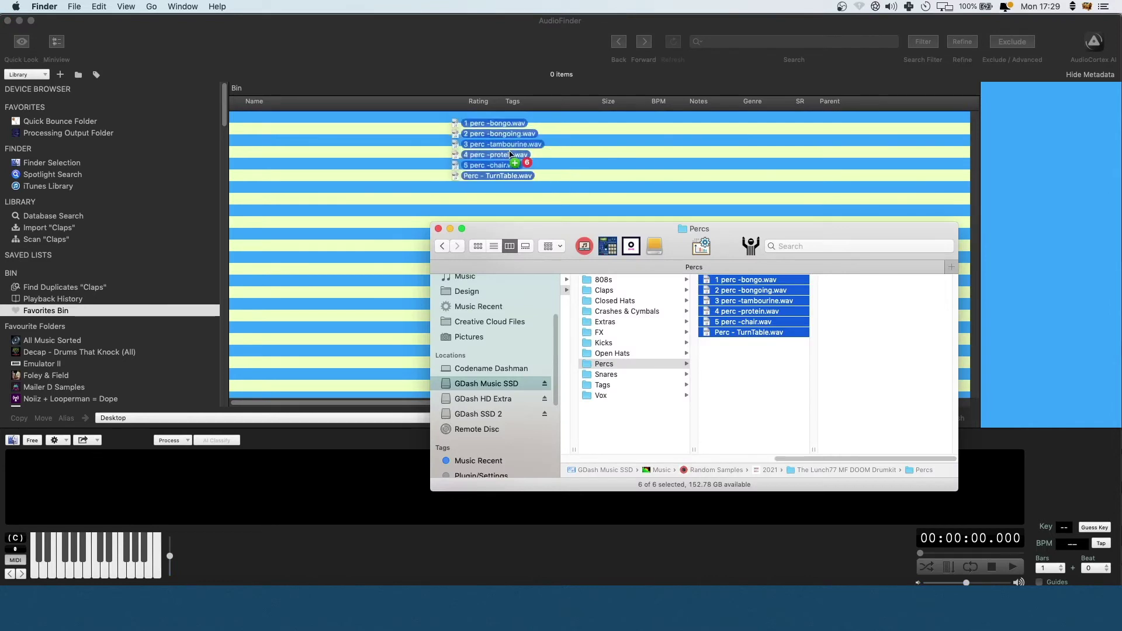
- Add the six selected perc files to the Favorites Bin
drag(503, 164, 462, 161)
drag(791, 243, 1121, 246)
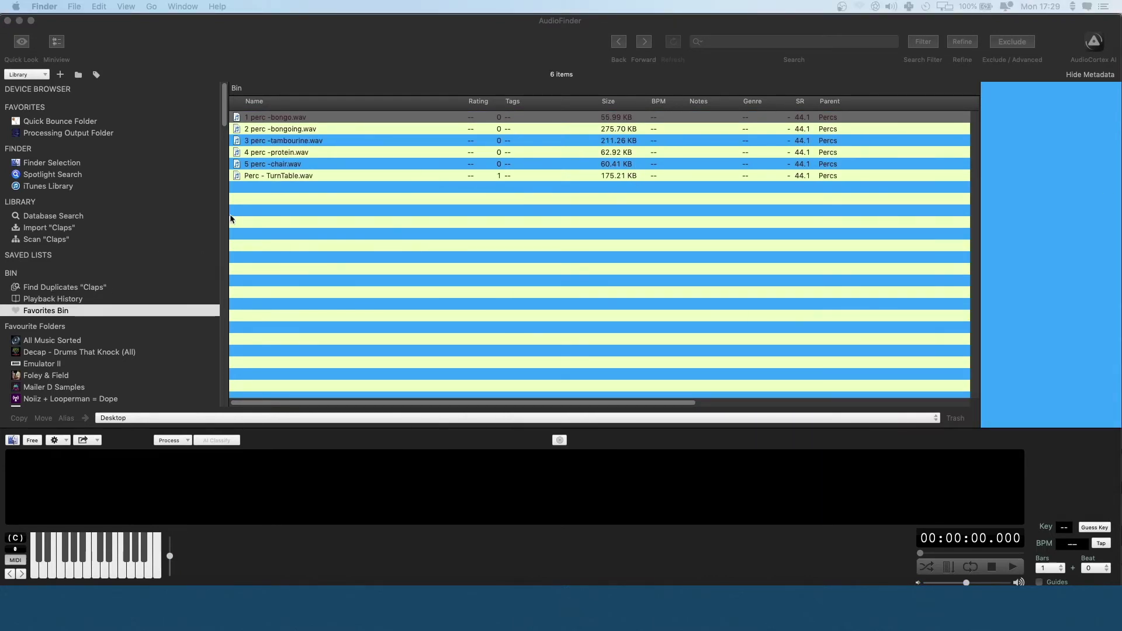
click(287, 196)
key(super+a)
scroll(133, 229, down, 15)
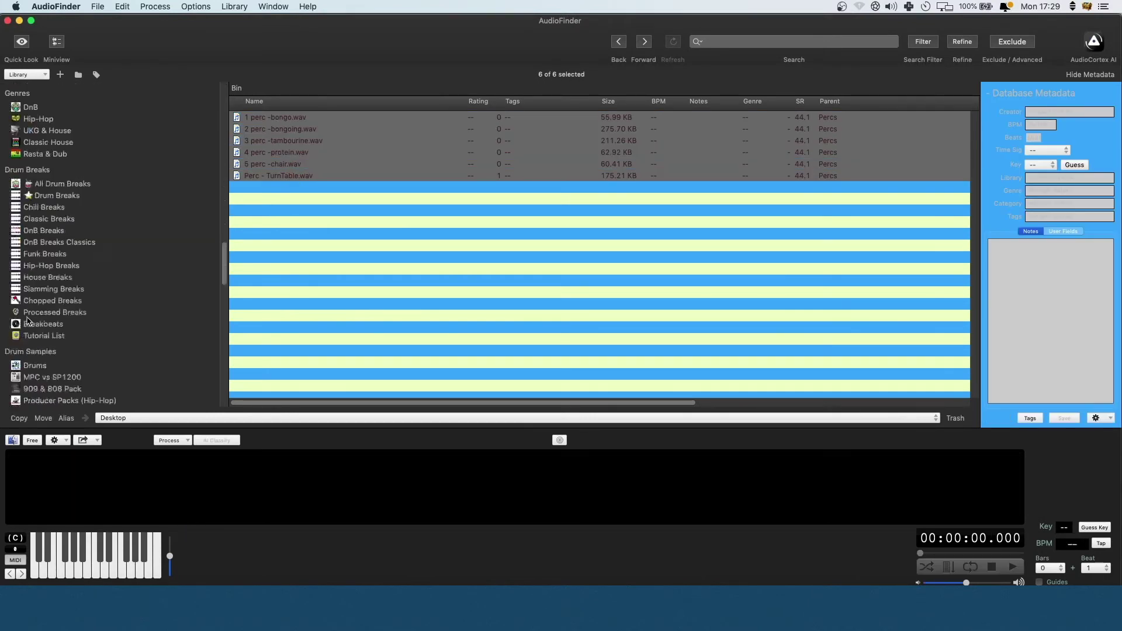
- Delete all six Clap files from Tutorial list 3
click(49, 371)
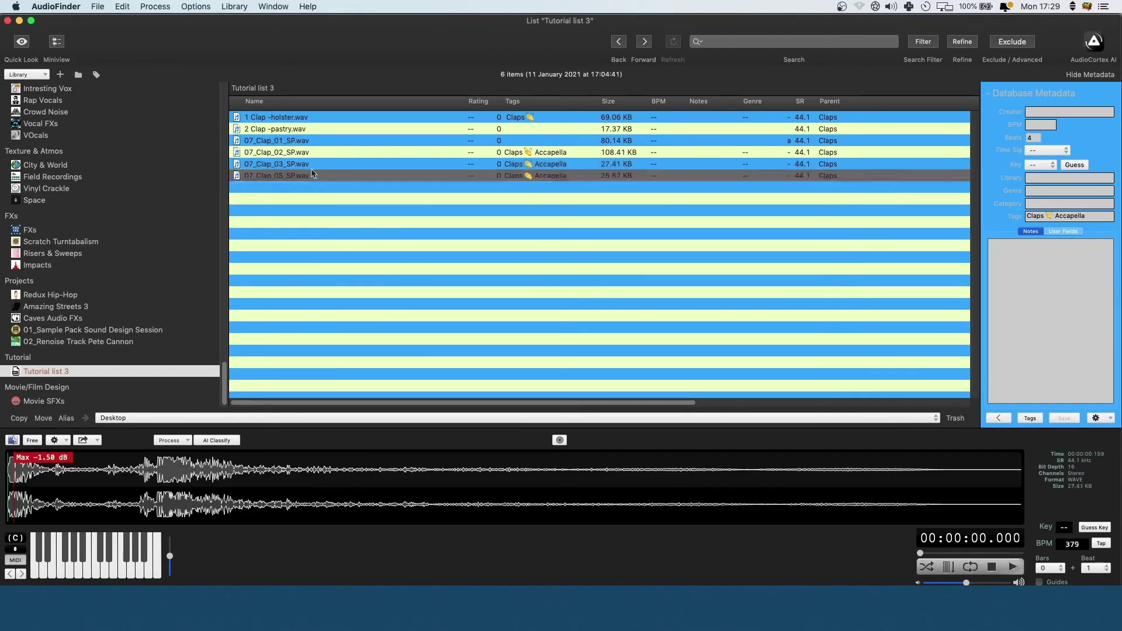
key(super+a)
key(BackSpace)
scroll(56, 269, up, 15)
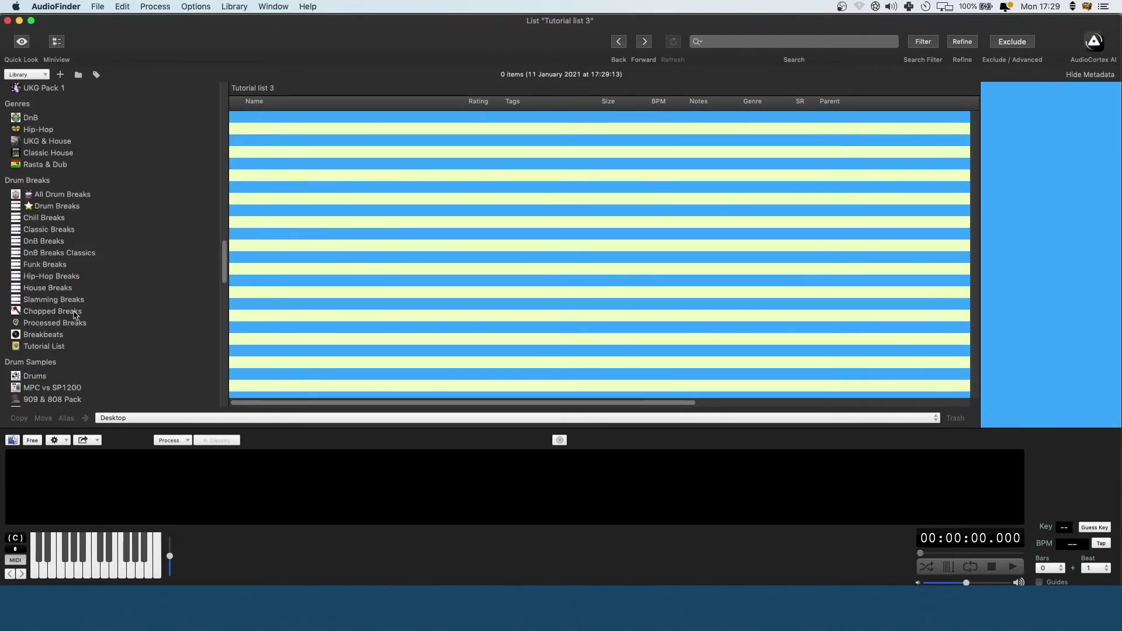
- Drag the six perc files from the Favorites Bin into Tutorial list 3
click(64, 310)
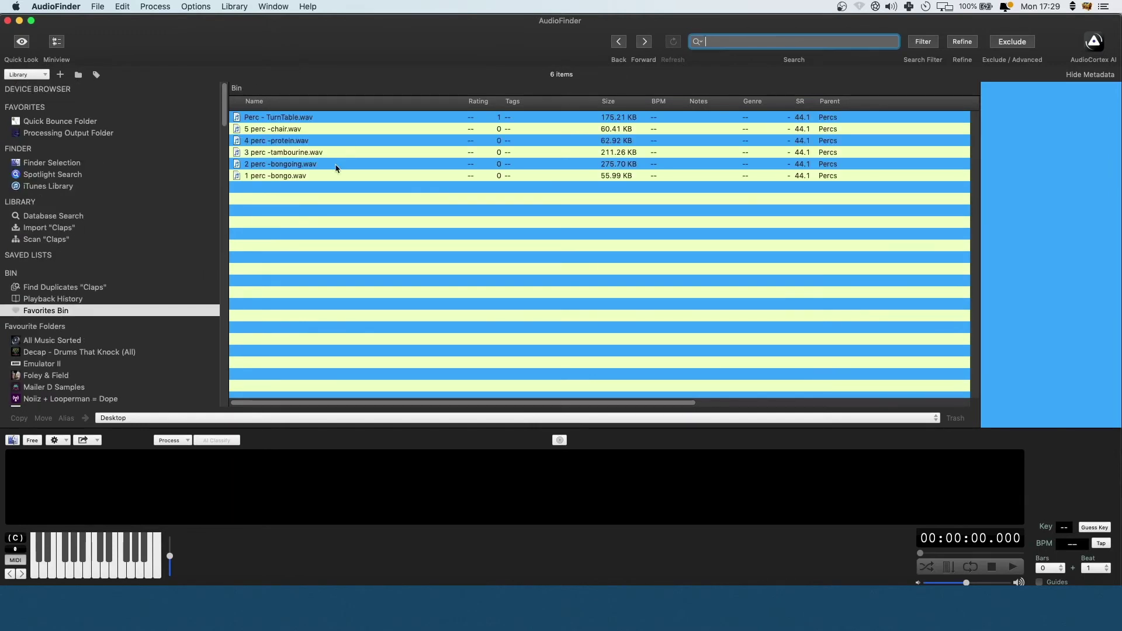
key(super+a)
scroll(85, 277, down, 1)
scroll(93, 281, down, 15)
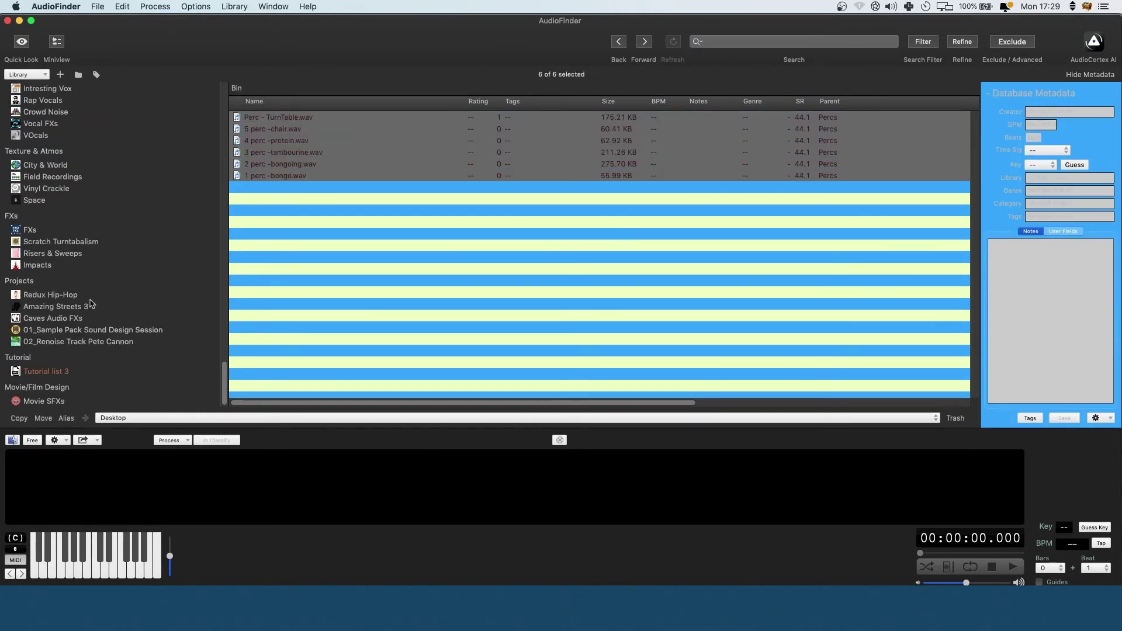
drag(348, 137, 65, 373)
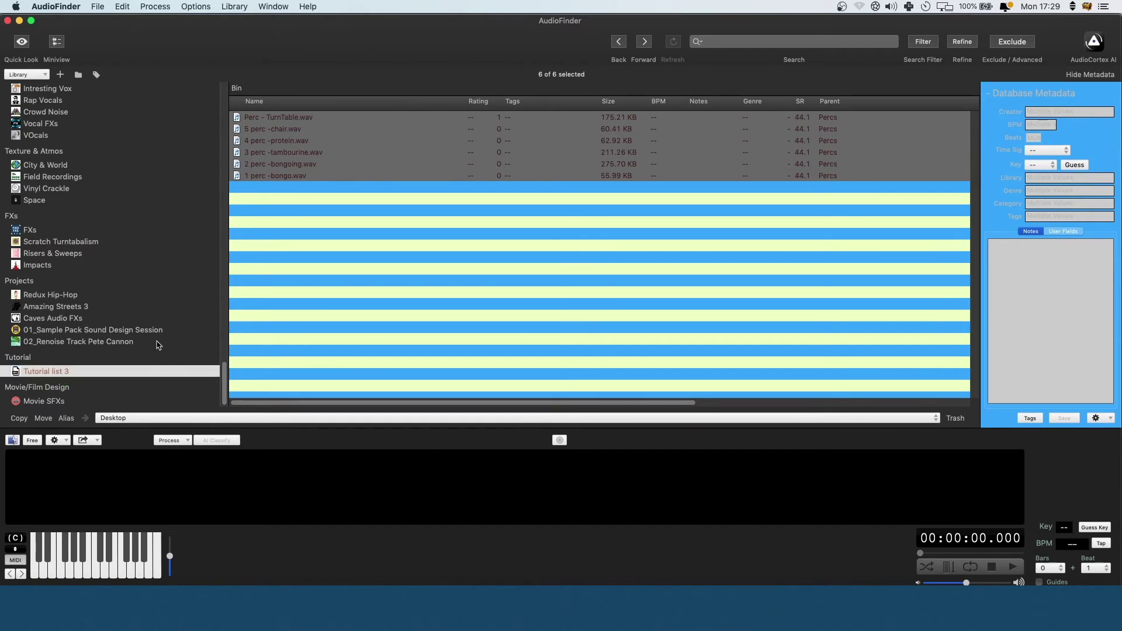
click(65, 372)
- Tag all six perc files in the list with Tutorial_Tag and reveal them in Finder
click(292, 176)
key(super+a)
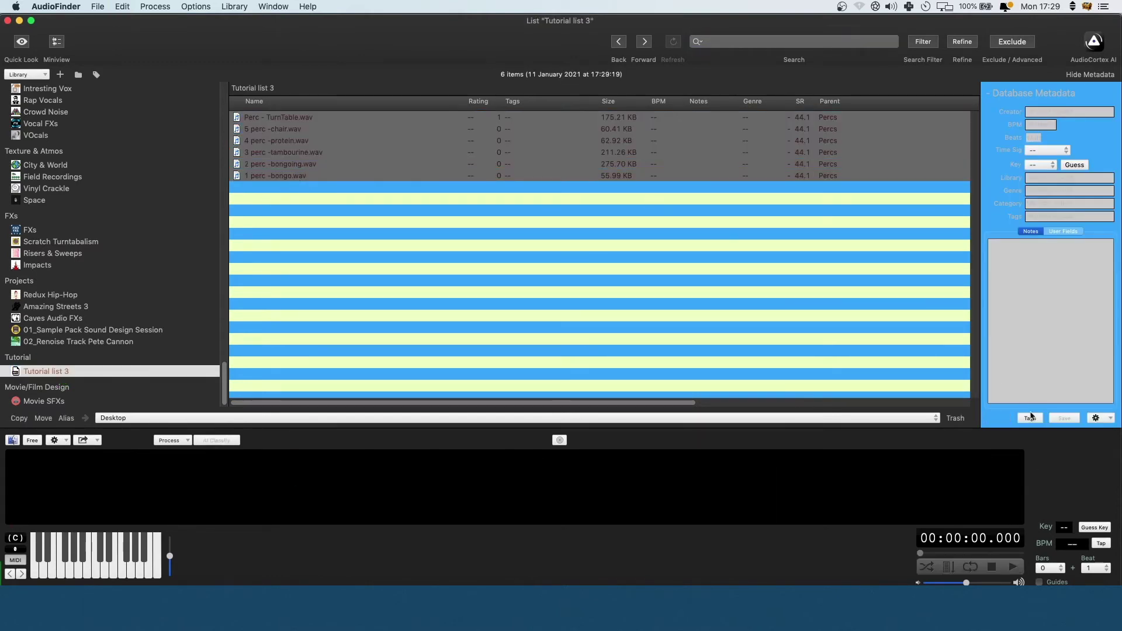
click(1031, 420)
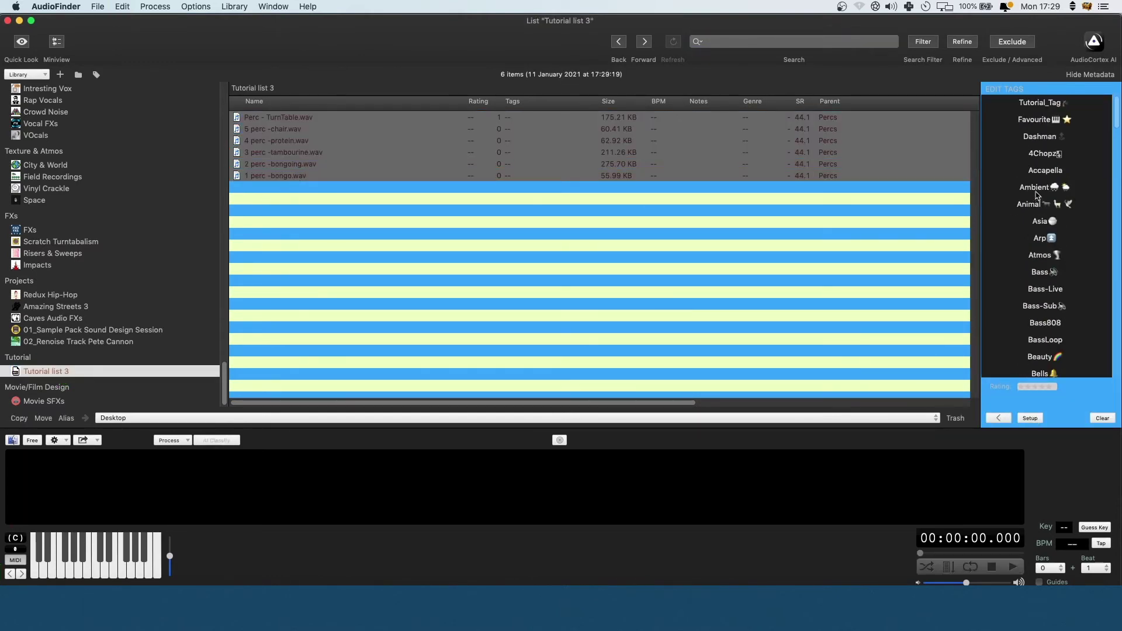
click(1045, 105)
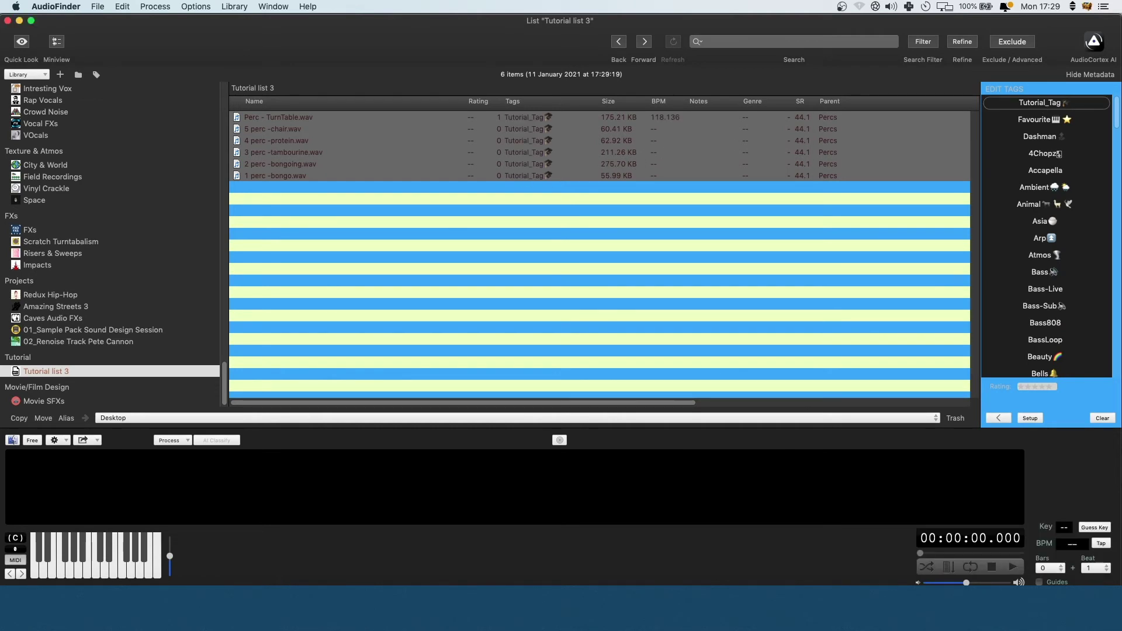
key(super+r)
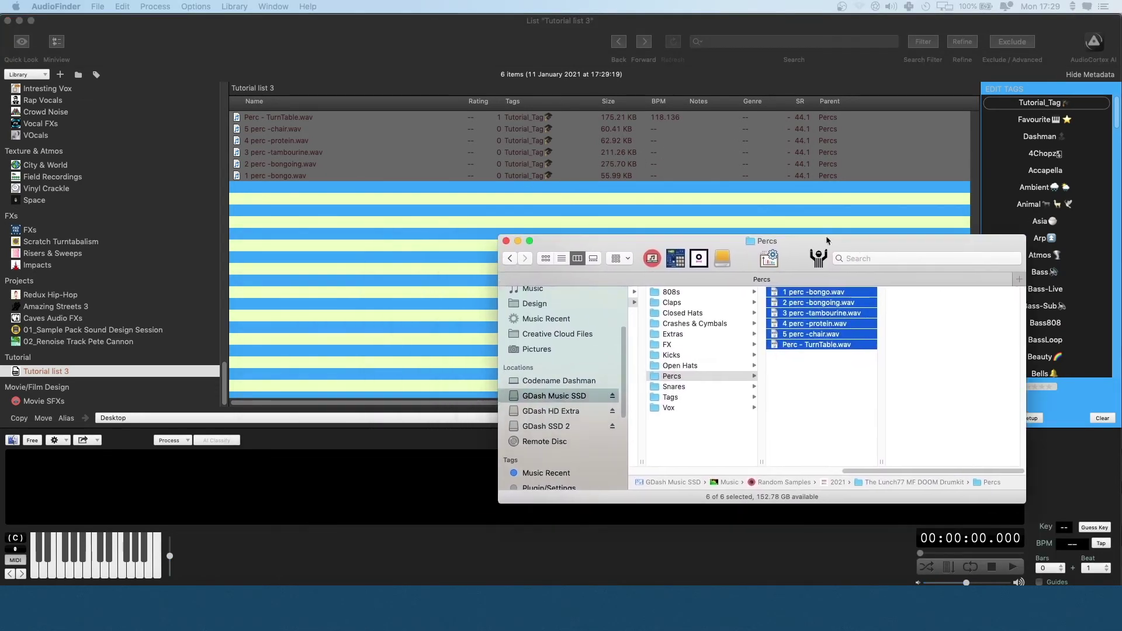
- Rename the Percs folder to Percs1 in Finder, then return to AudioFinder
drag(718, 241, 705, 272)
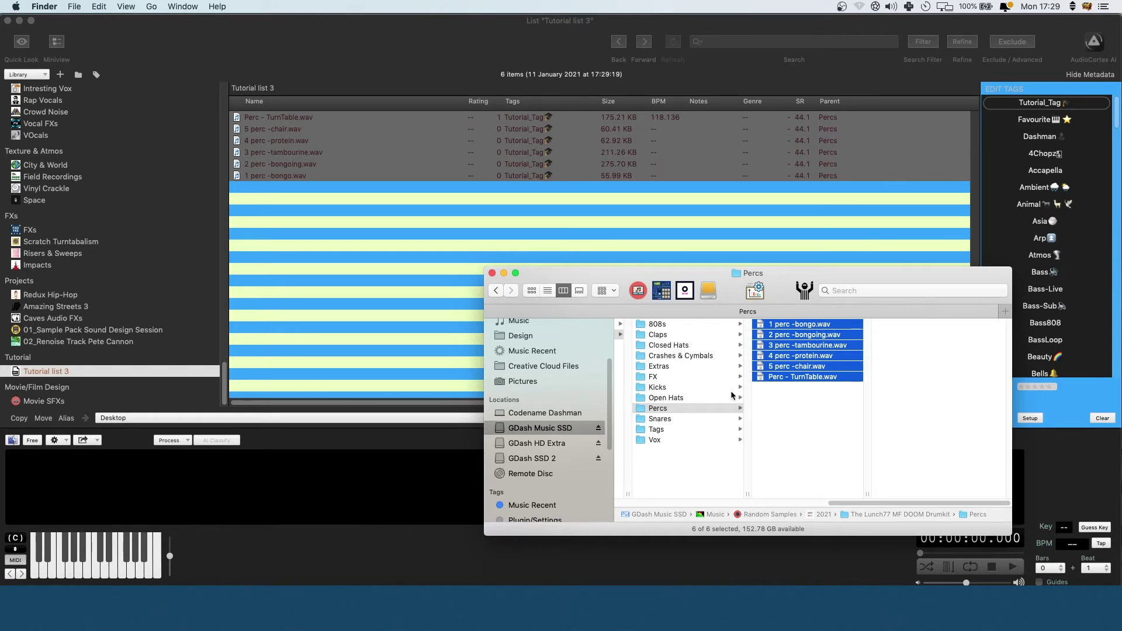
click(660, 408)
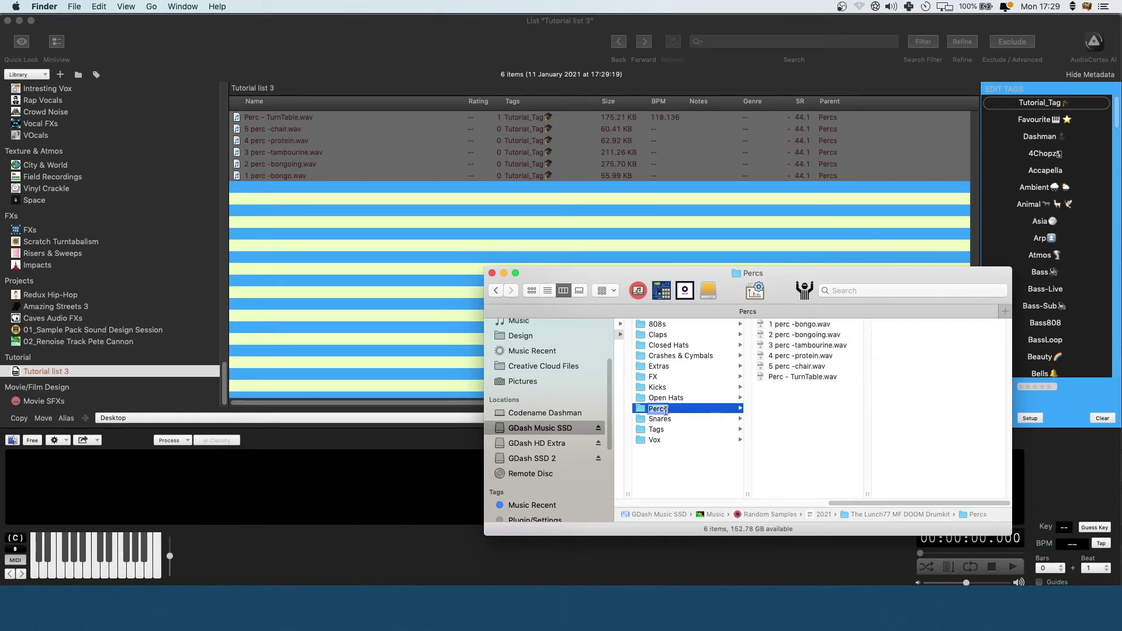
text(1)
key(Return)
click(645, 211)
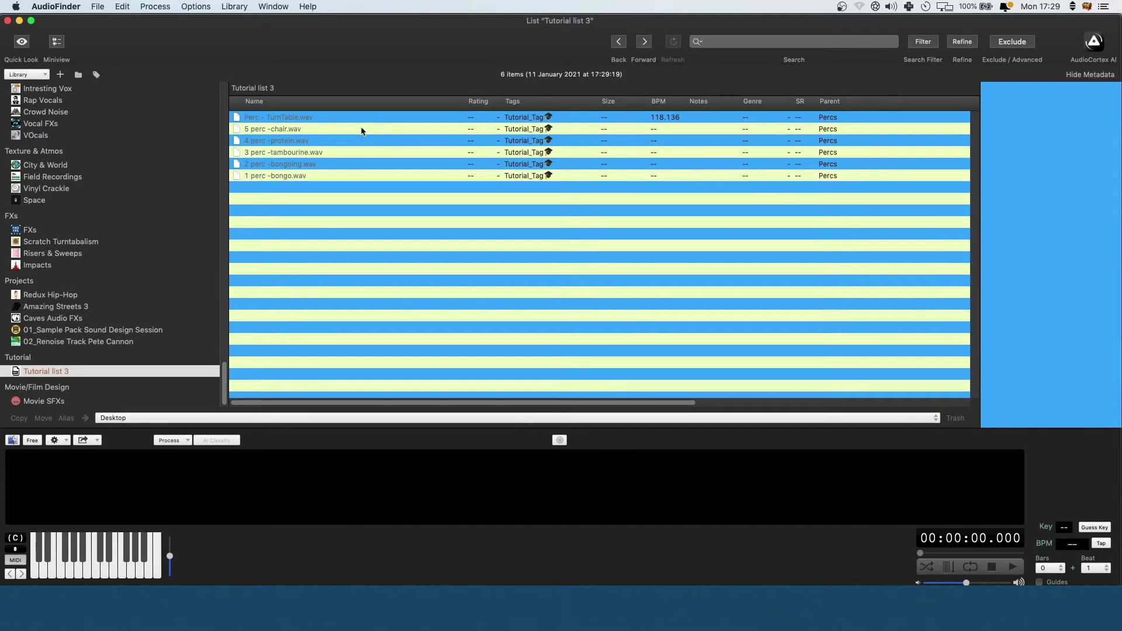
- Run Validate in the Metadata Database Manager, listing 34 missing entries including the percs
click(235, 6)
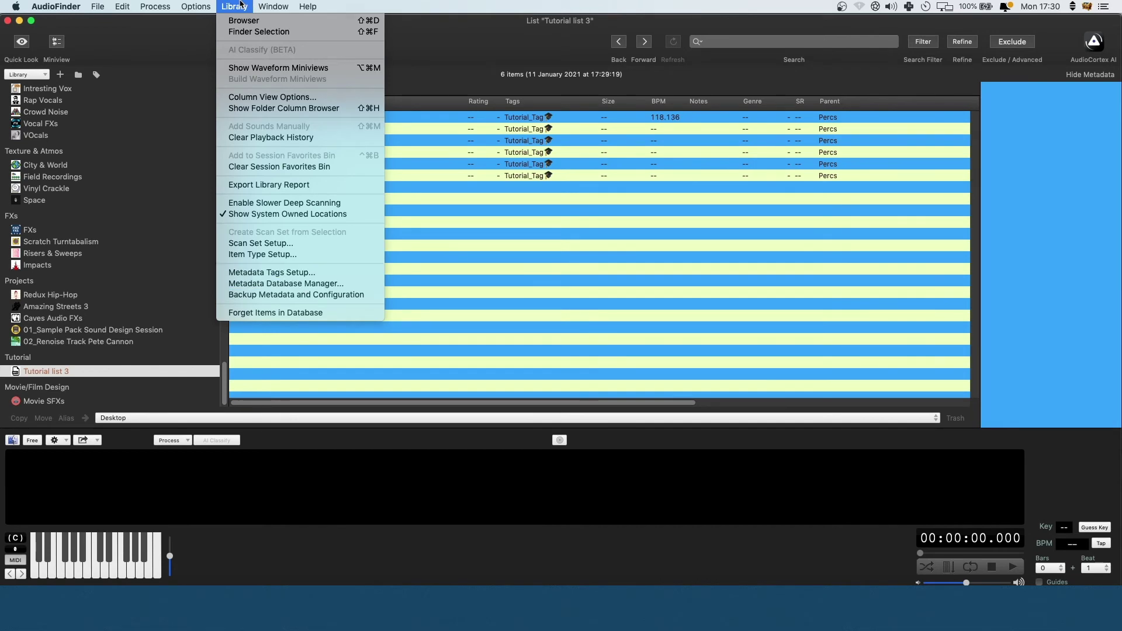
click(287, 284)
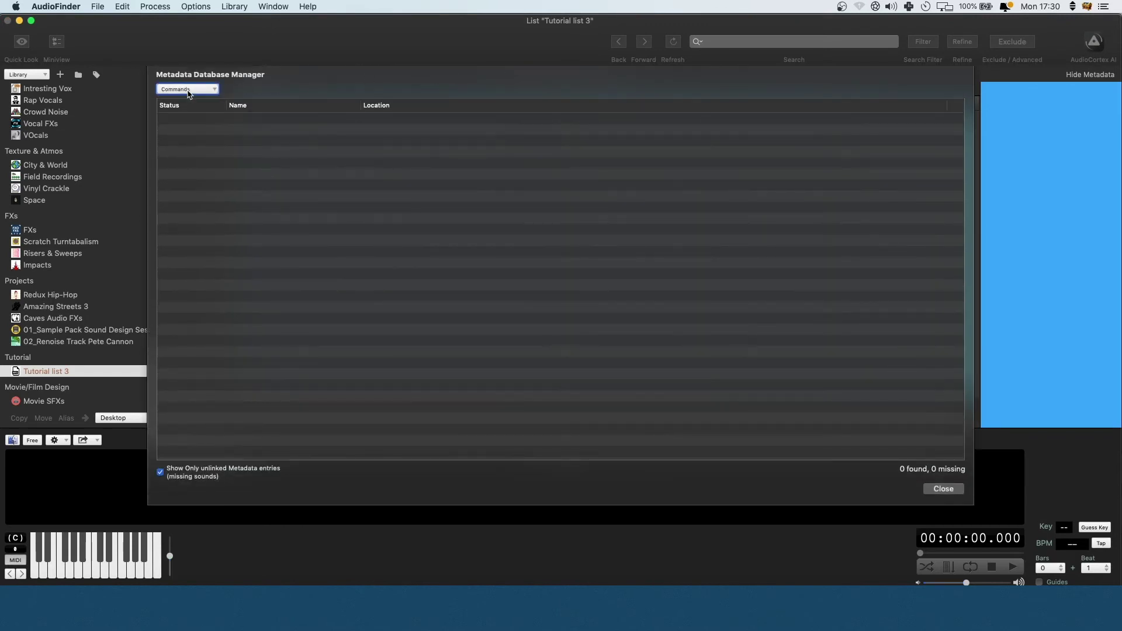
click(188, 90)
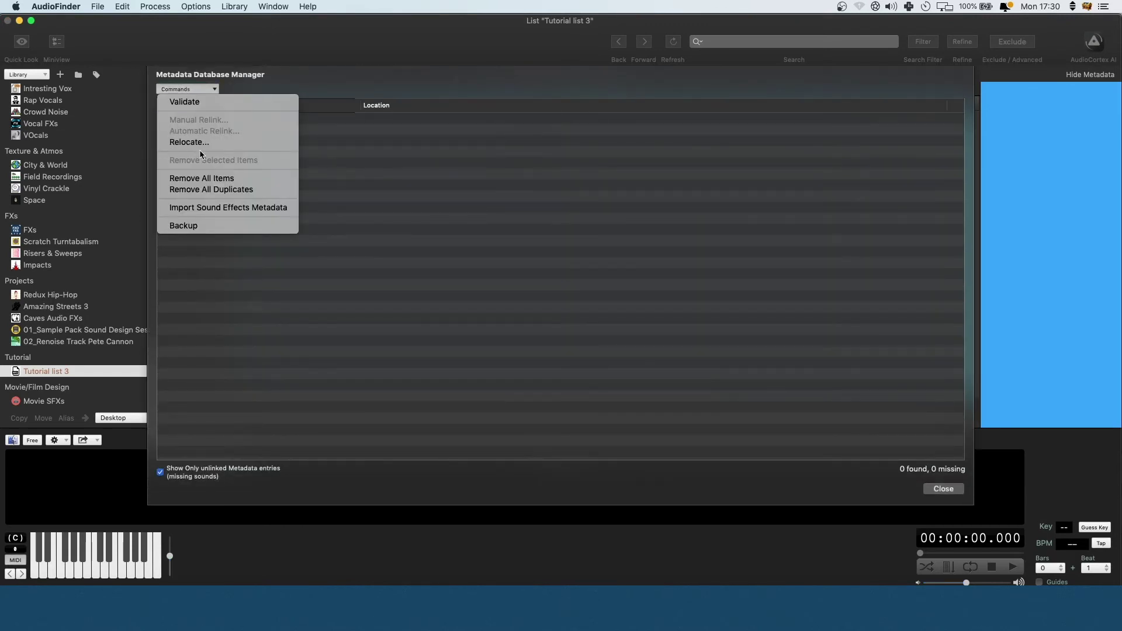
click(184, 101)
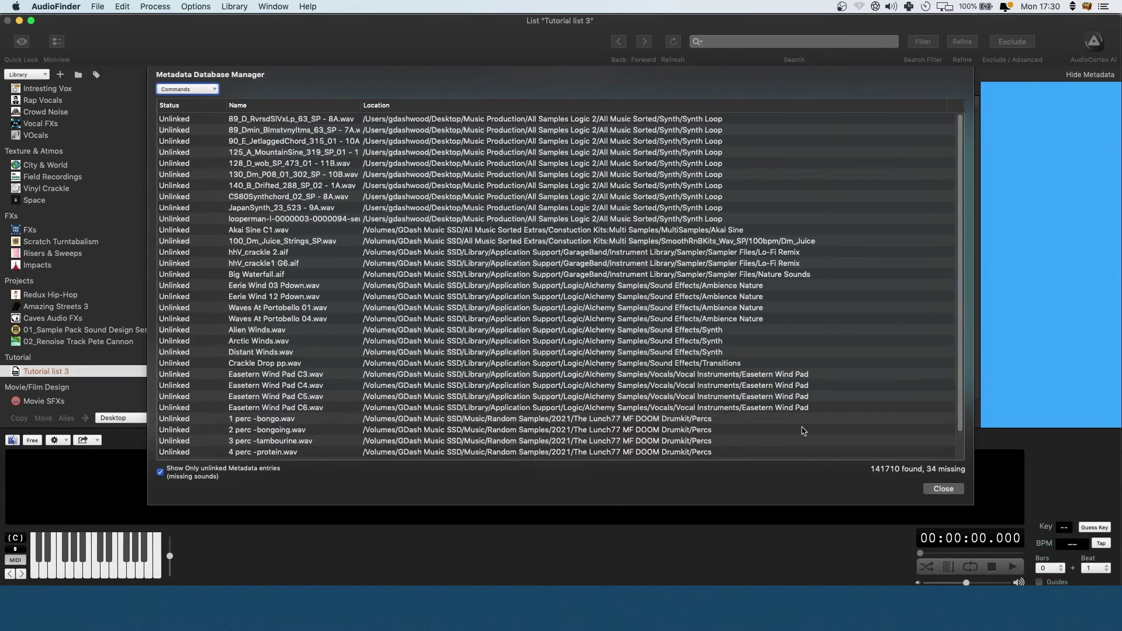
- Select the six missing perc entries and start an Automatic Relink
scroll(760, 345, down, 3)
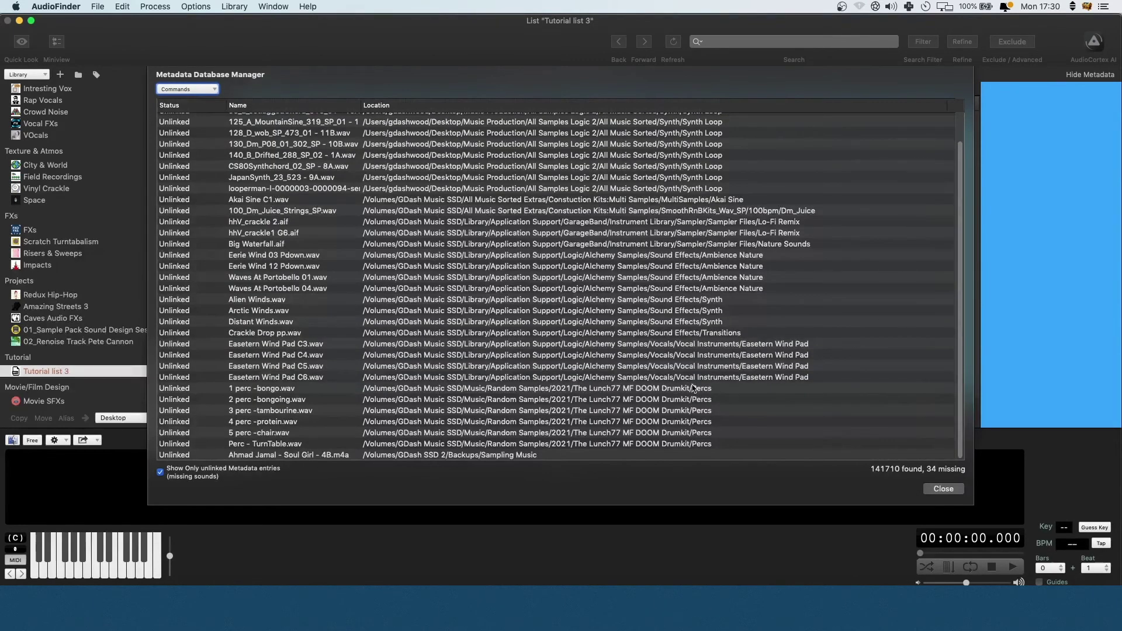
click(522, 392)
shift+click(672, 446)
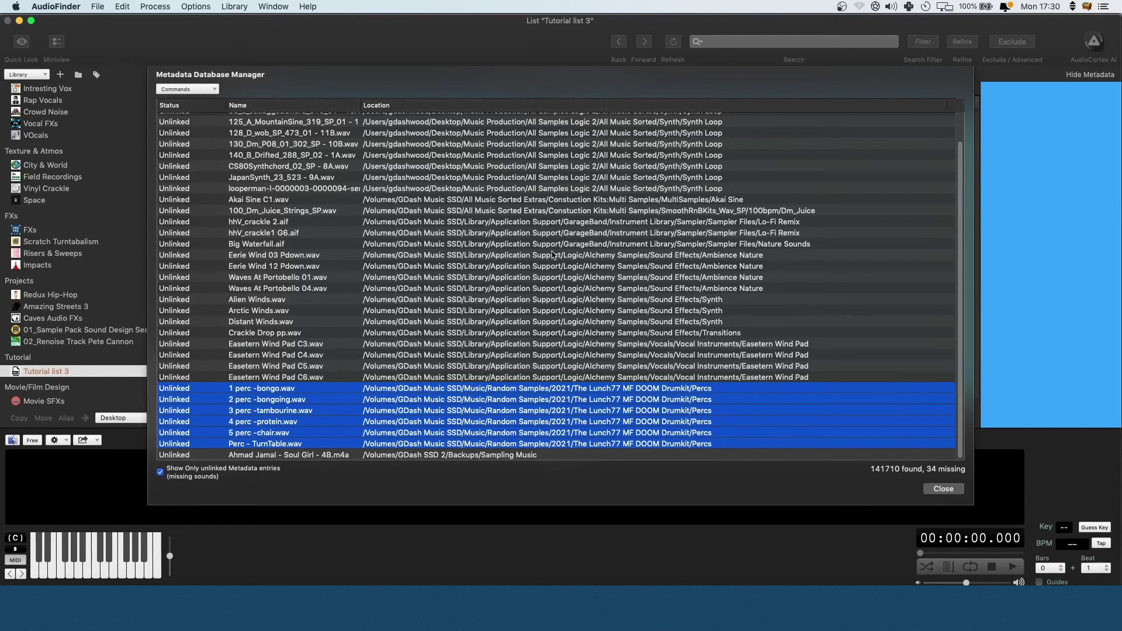
click(192, 89)
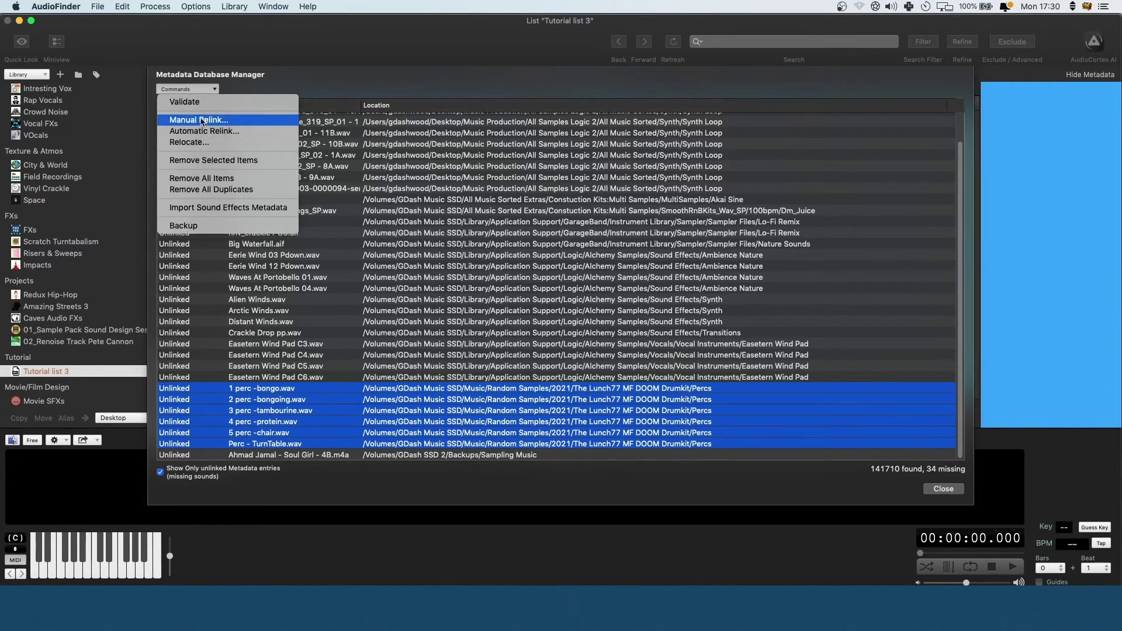
click(203, 131)
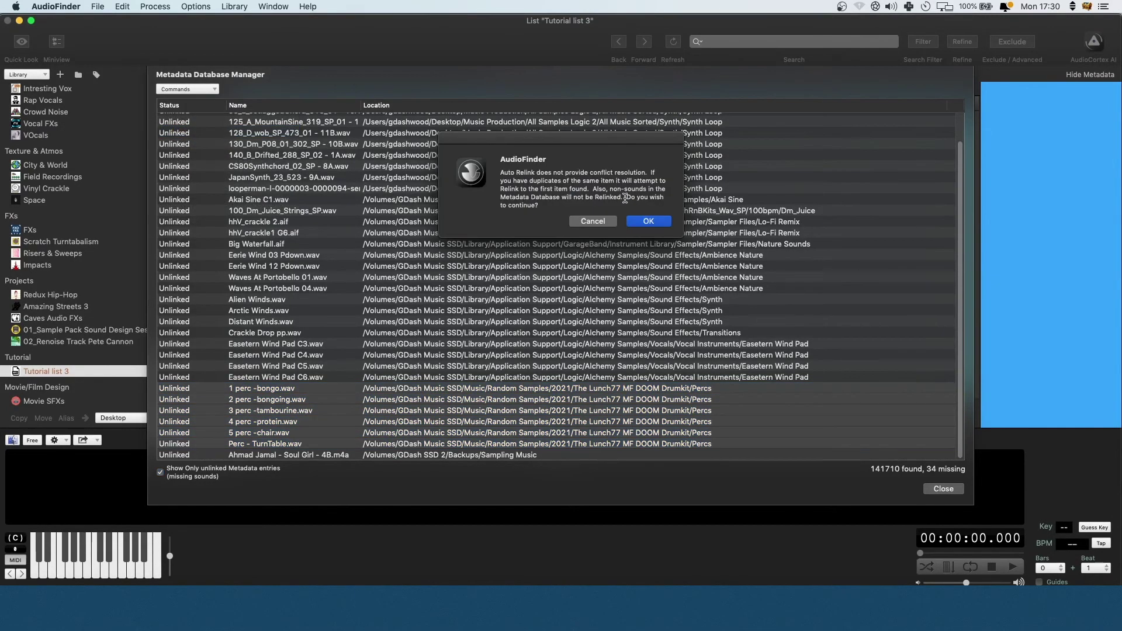
click(649, 224)
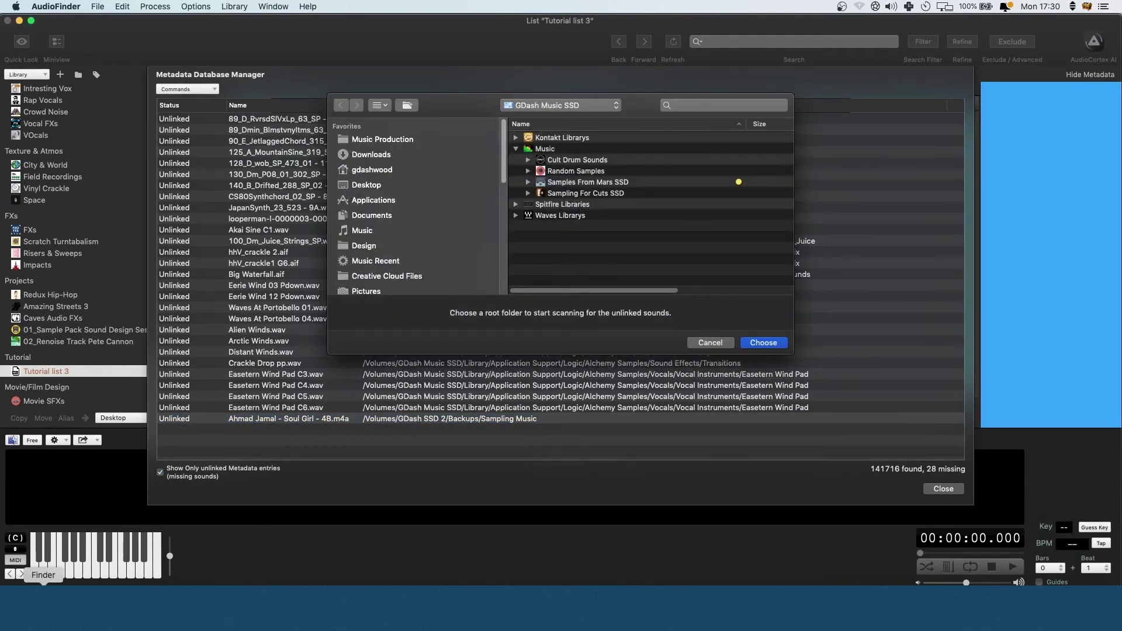
- Relink the entries to the Percs1 folder dragged from Finder, then close the manager
click(43, 605)
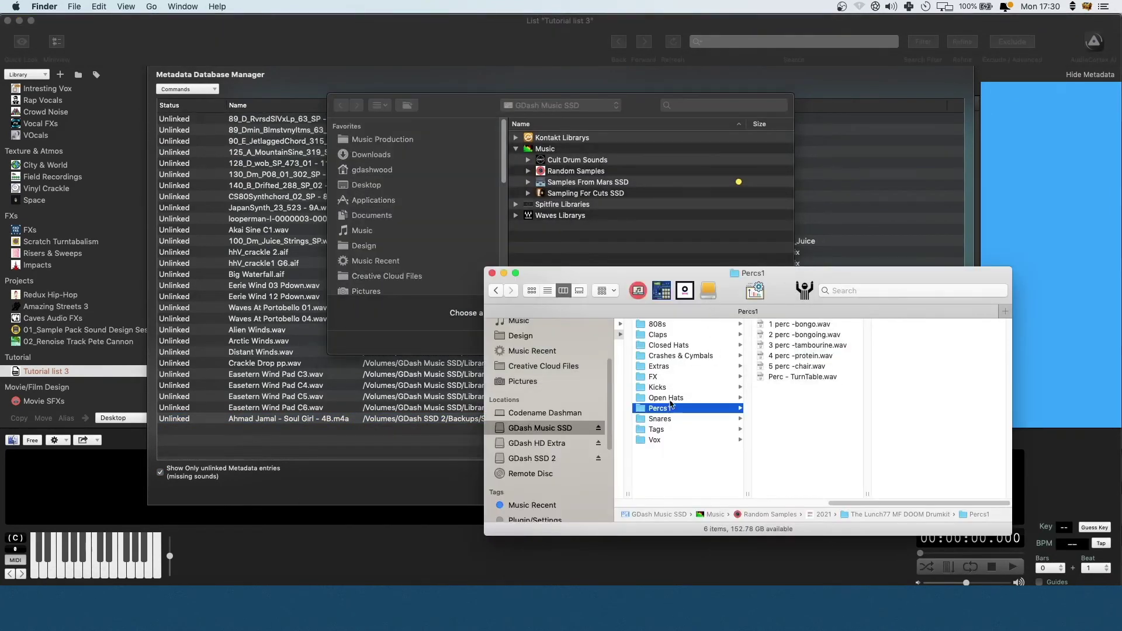
drag(670, 402, 650, 235)
click(839, 224)
click(776, 344)
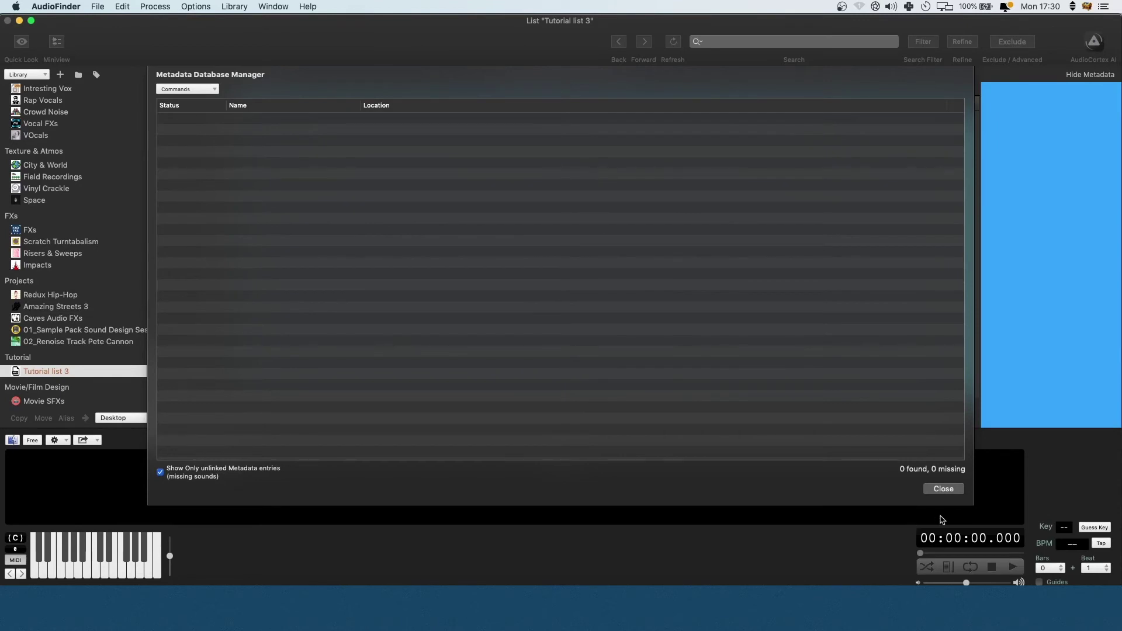
click(943, 489)
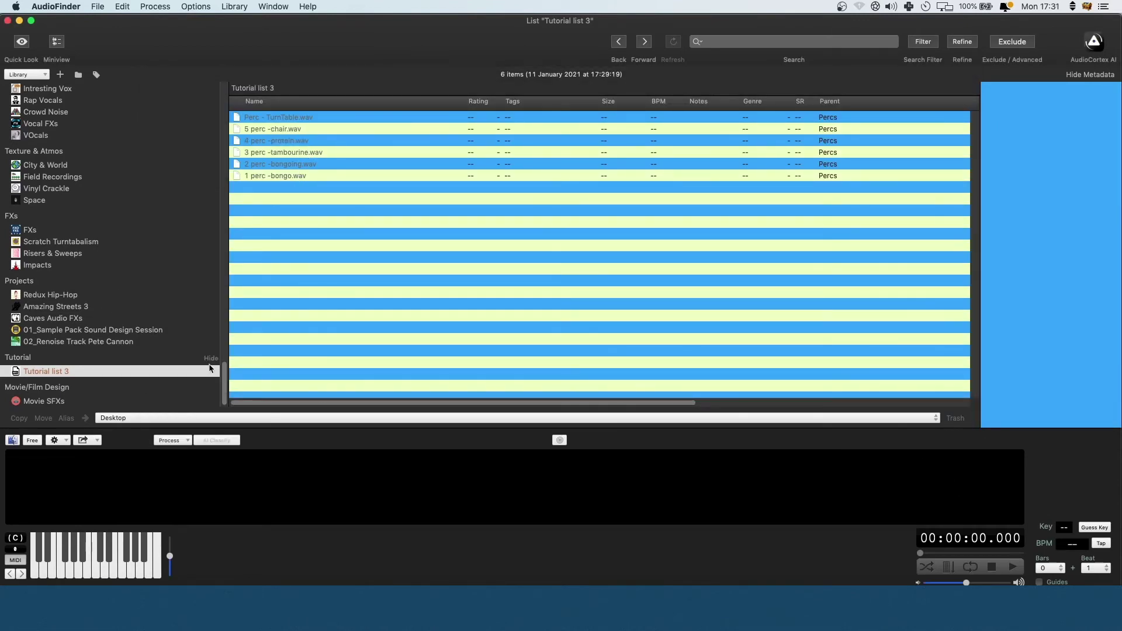
- Revalidate the database to confirm 28 missing entries, close the manager, and reveal files in Finder
click(239, 6)
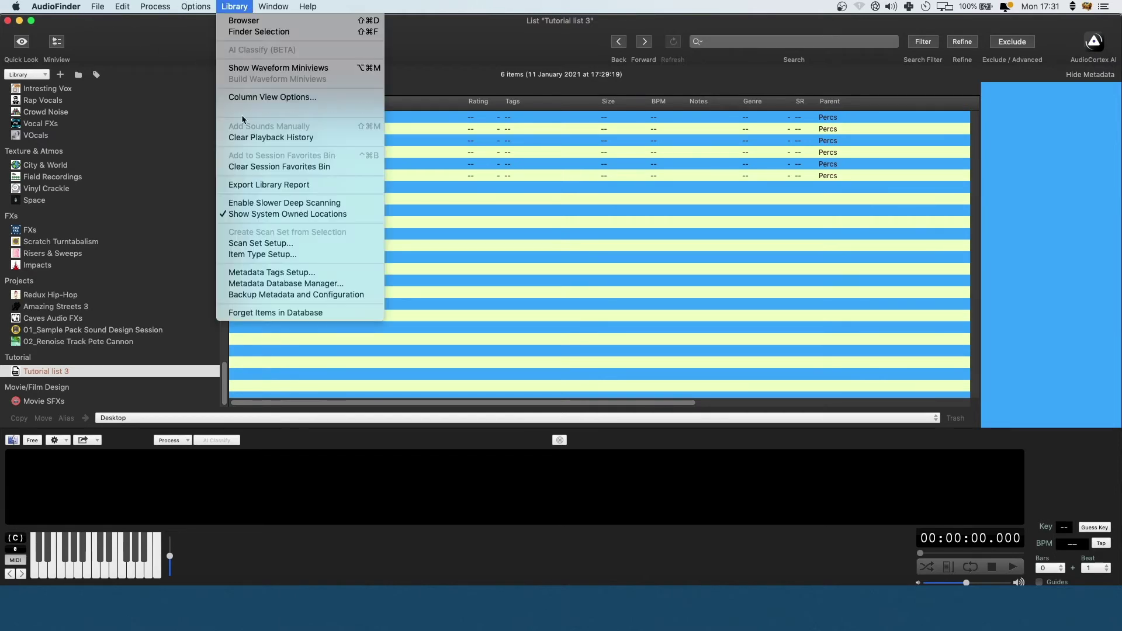
click(299, 284)
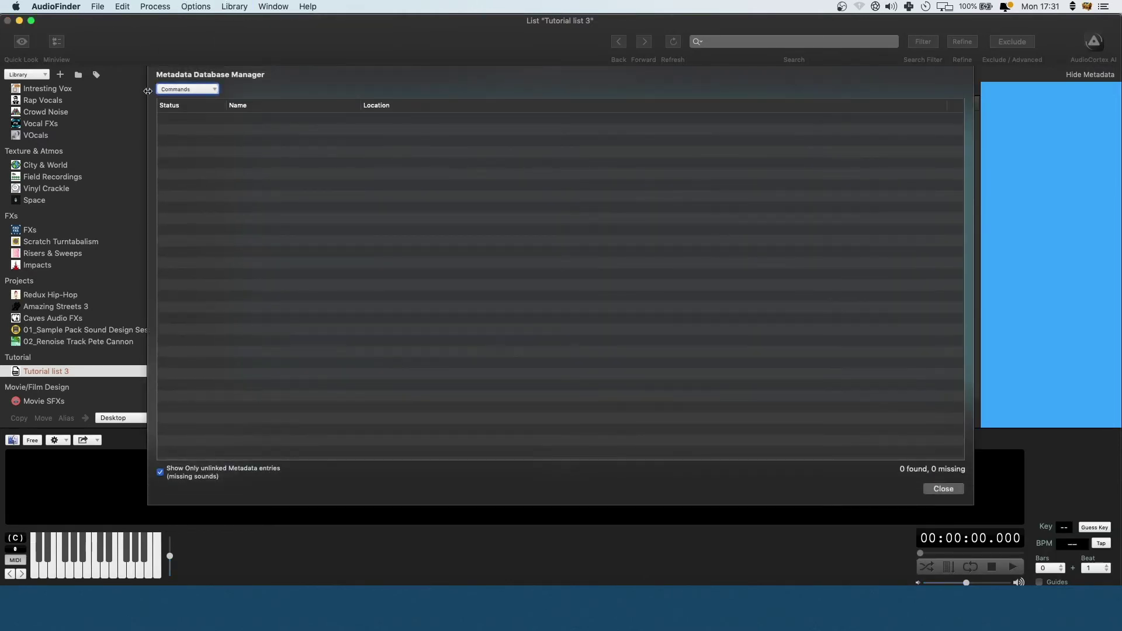
click(179, 89)
click(191, 102)
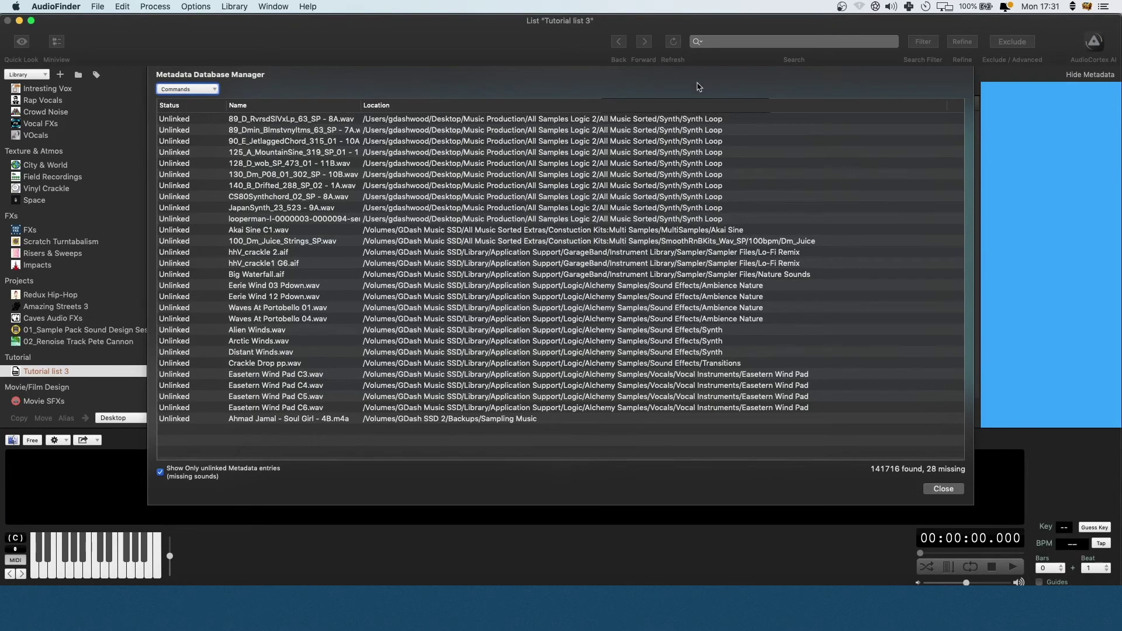
click(942, 489)
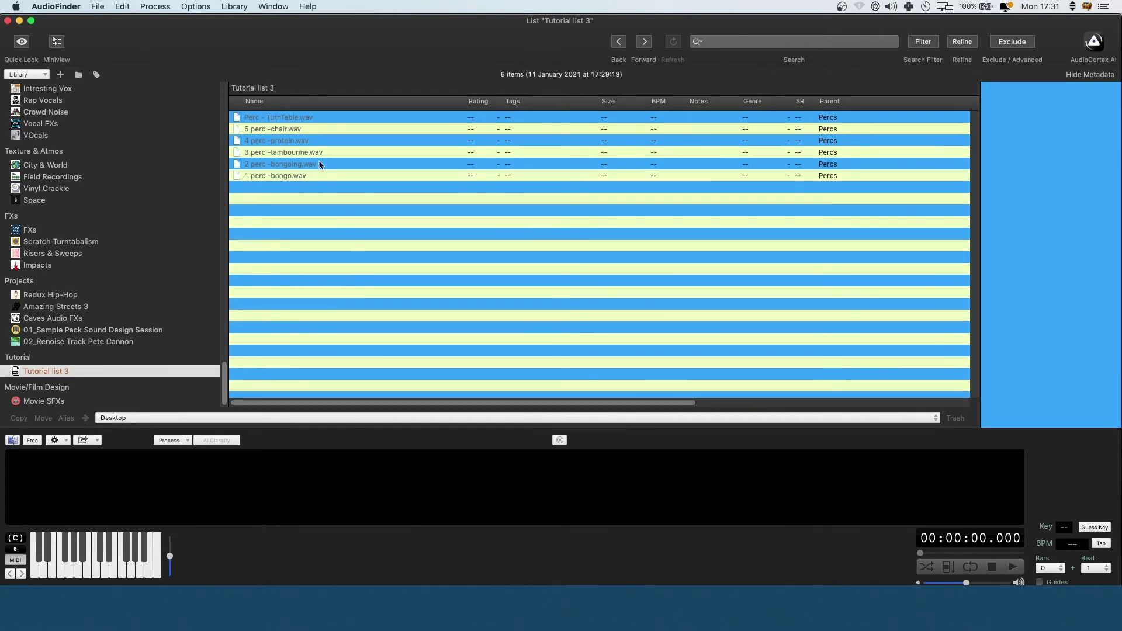
key(super+r)
click(571, 238)
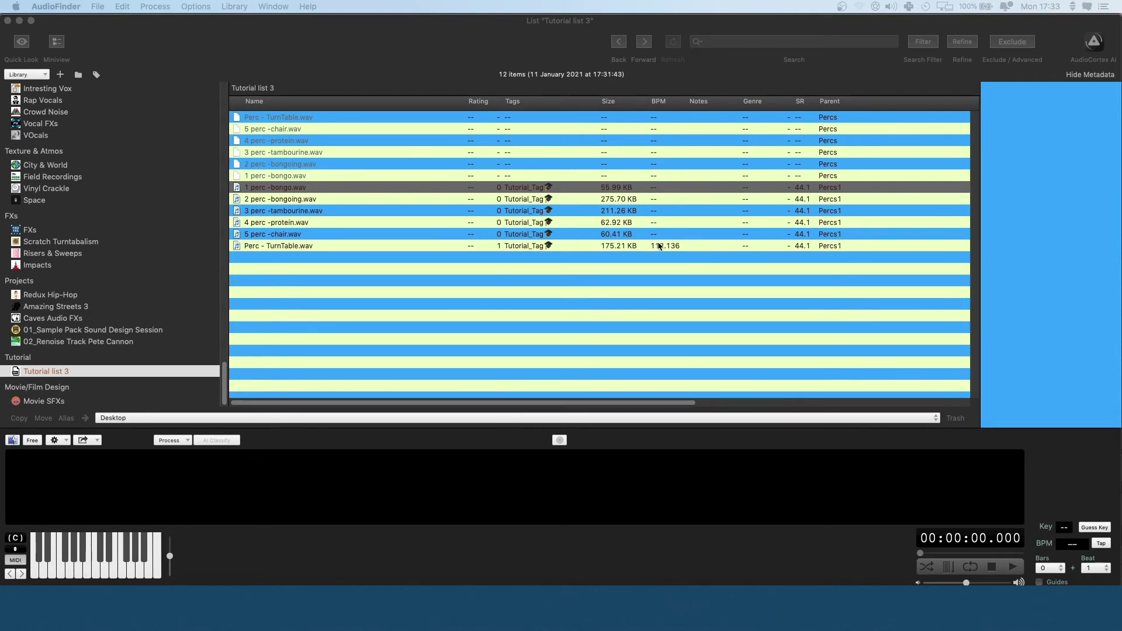
click(44, 611)
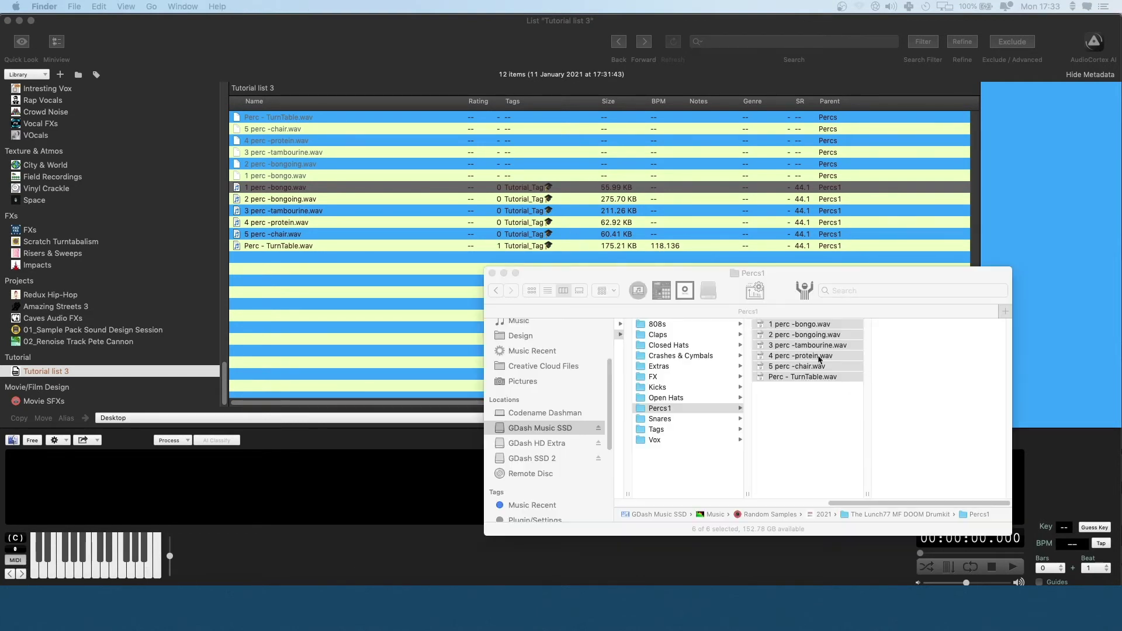
click(860, 502)
scroll(847, 494, left, 3)
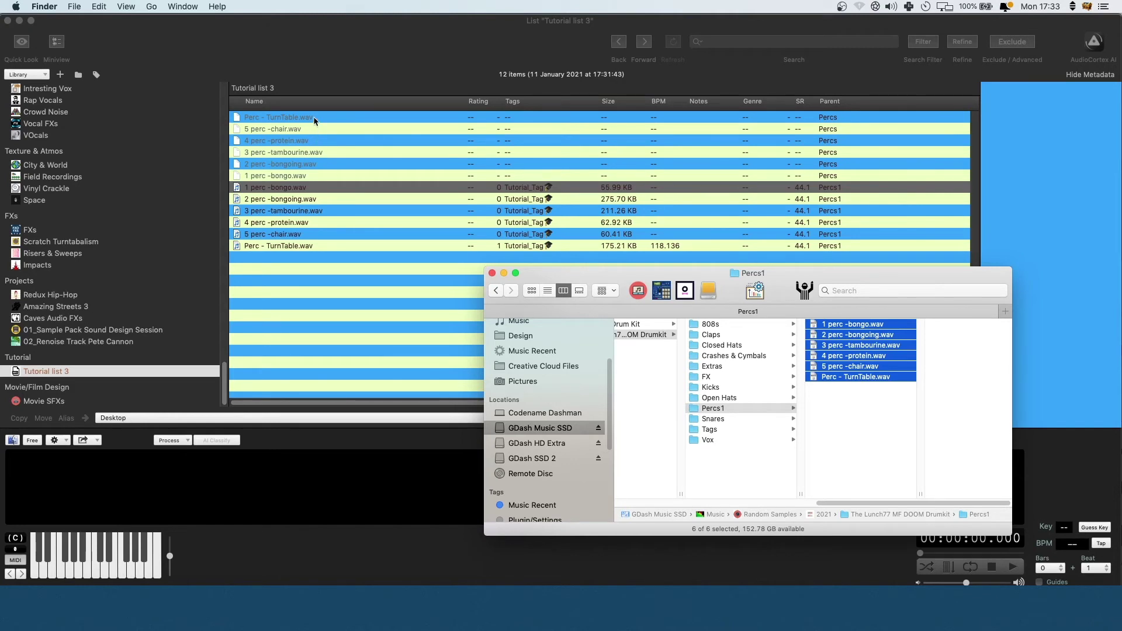
click(376, 75)
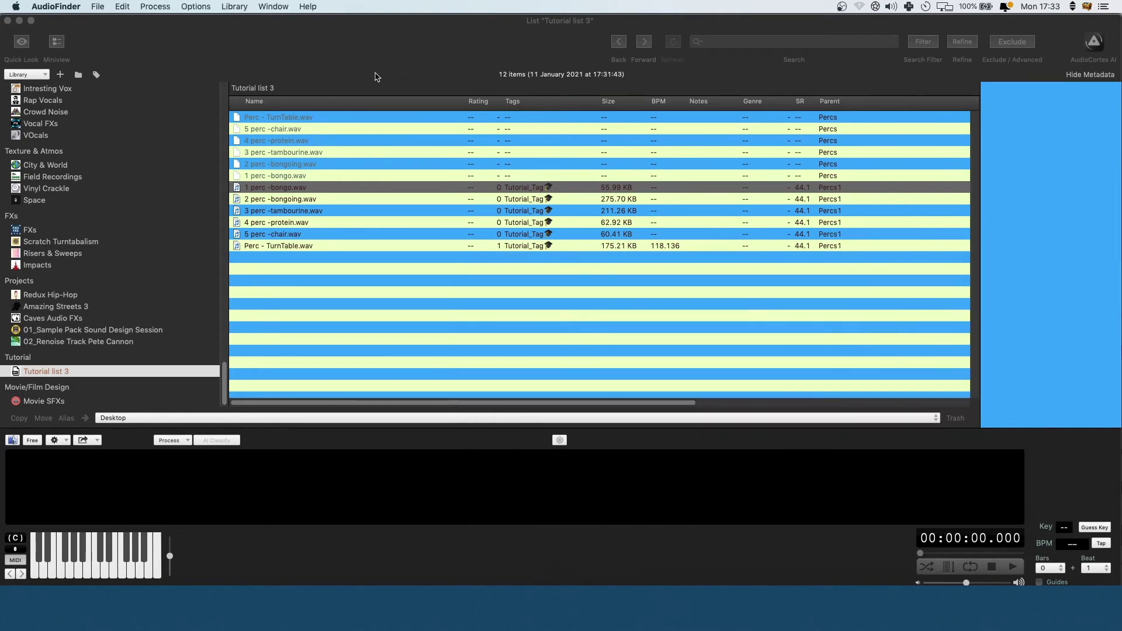
- Remove the missing Perc - TurnTable.wav entry, keeping the Percs1 TurnTable copy at the top
click(277, 119)
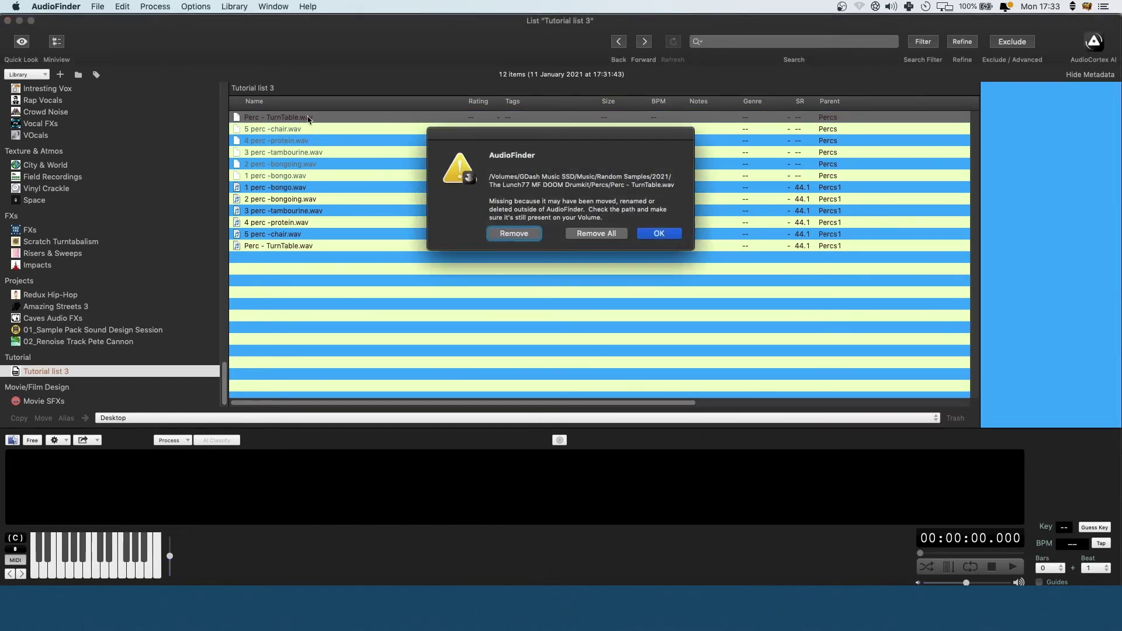
click(655, 234)
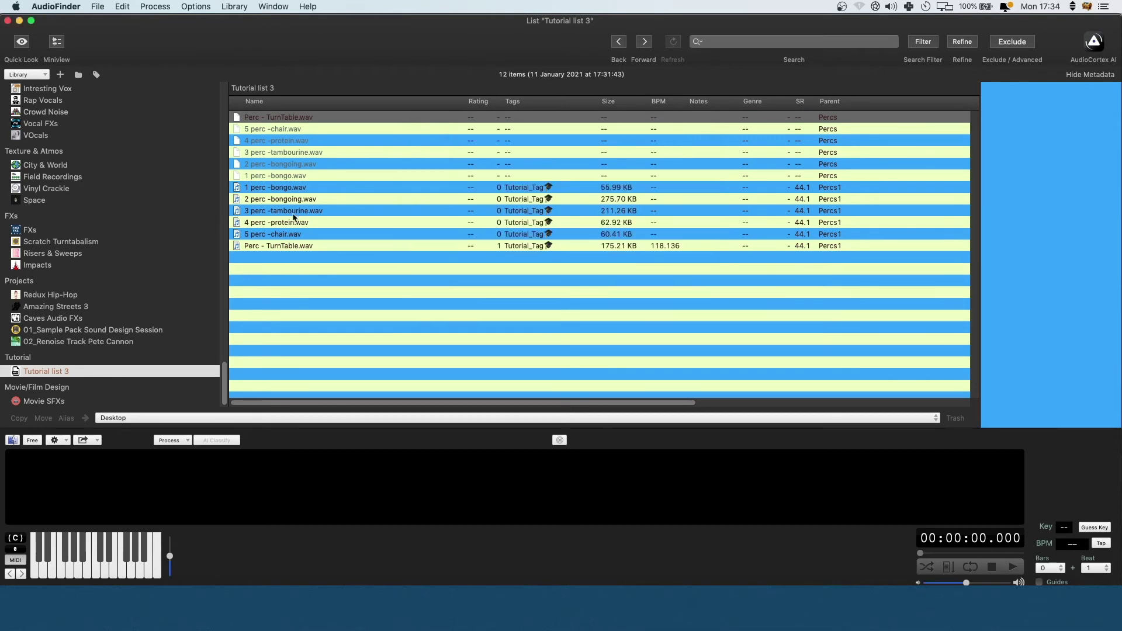
drag(288, 252, 297, 122)
click(512, 235)
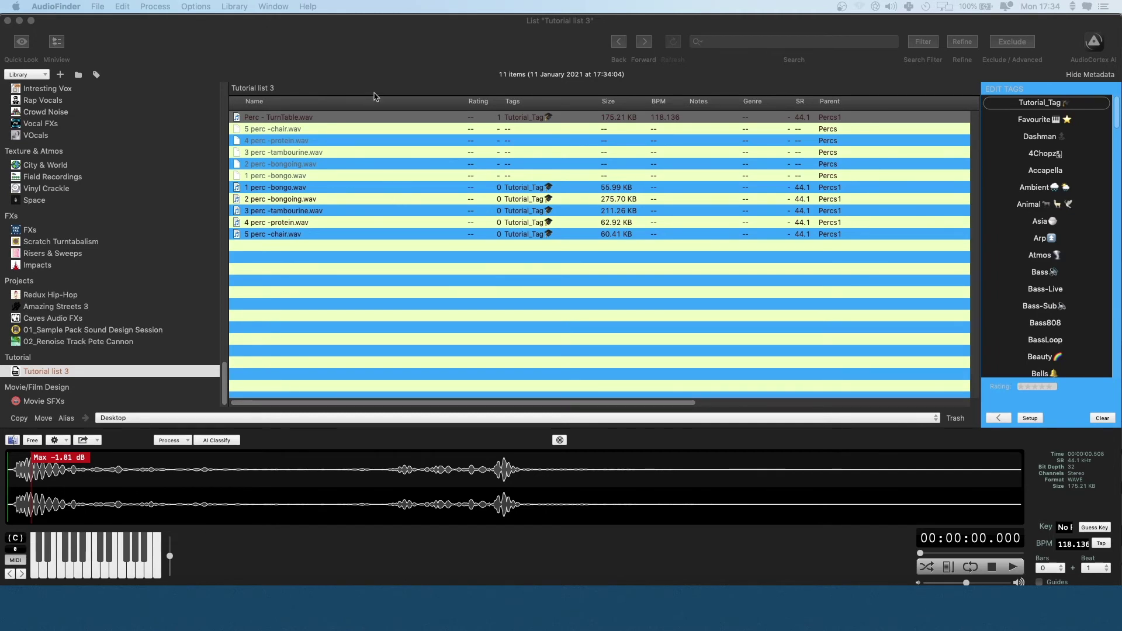
- Back up metadata and configuration to 2021-01-11-Backup-AudioFinder.dmg on the Desktop
click(387, 65)
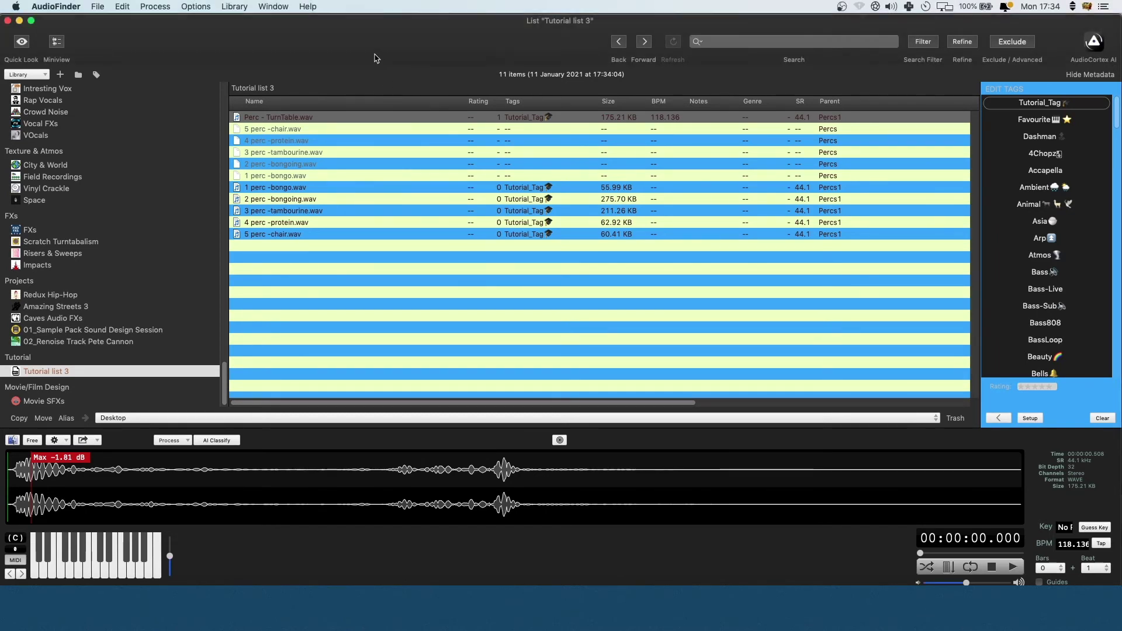
click(238, 6)
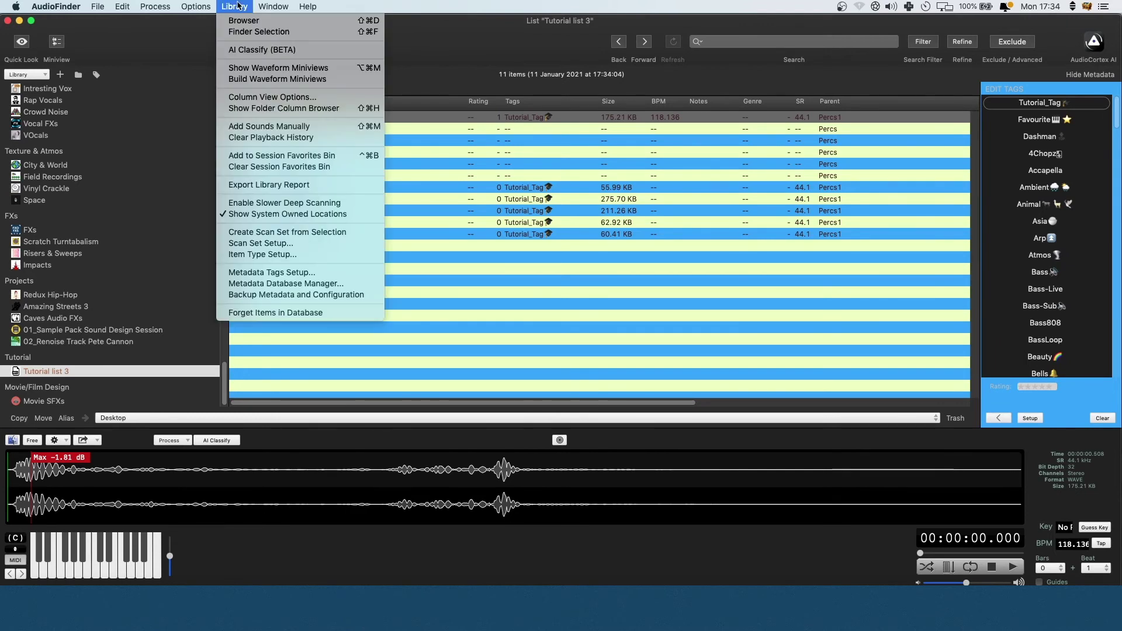
click(295, 295)
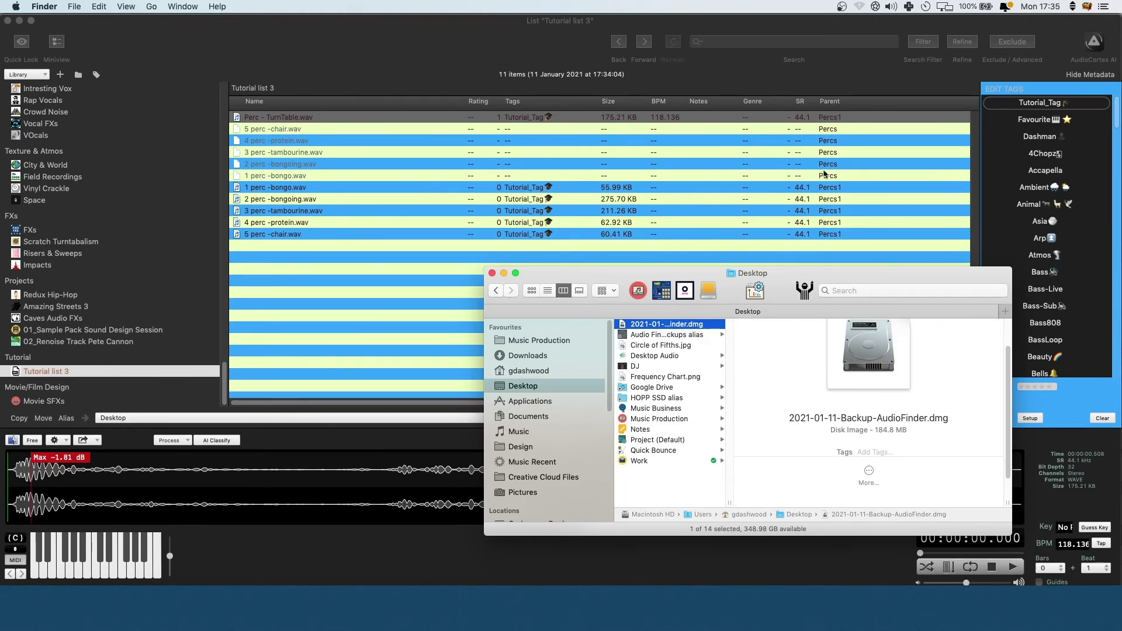
- Open the Audio Finder Backups folder from its desktop alias
click(1093, 41)
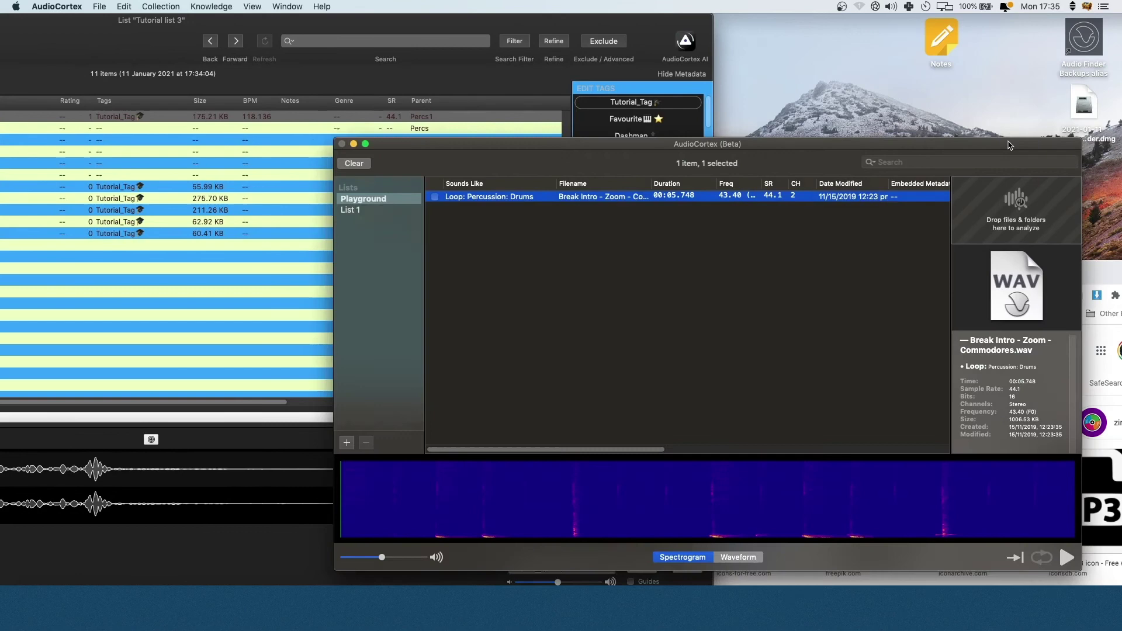
drag(1010, 145, 984, 249)
click(1085, 45)
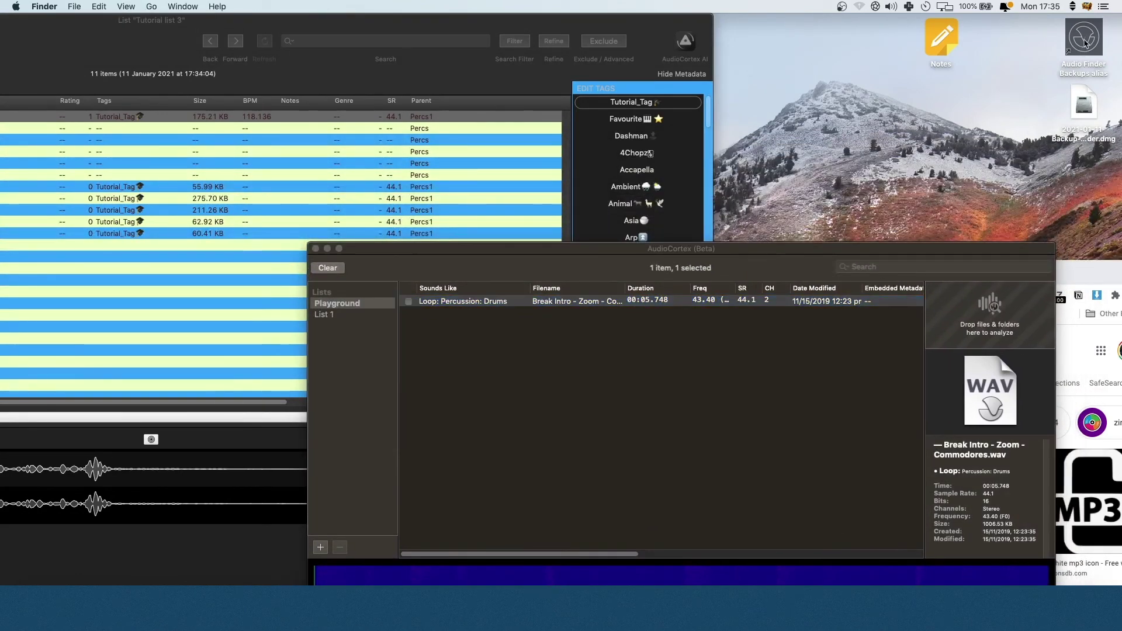
double_click(1085, 40)
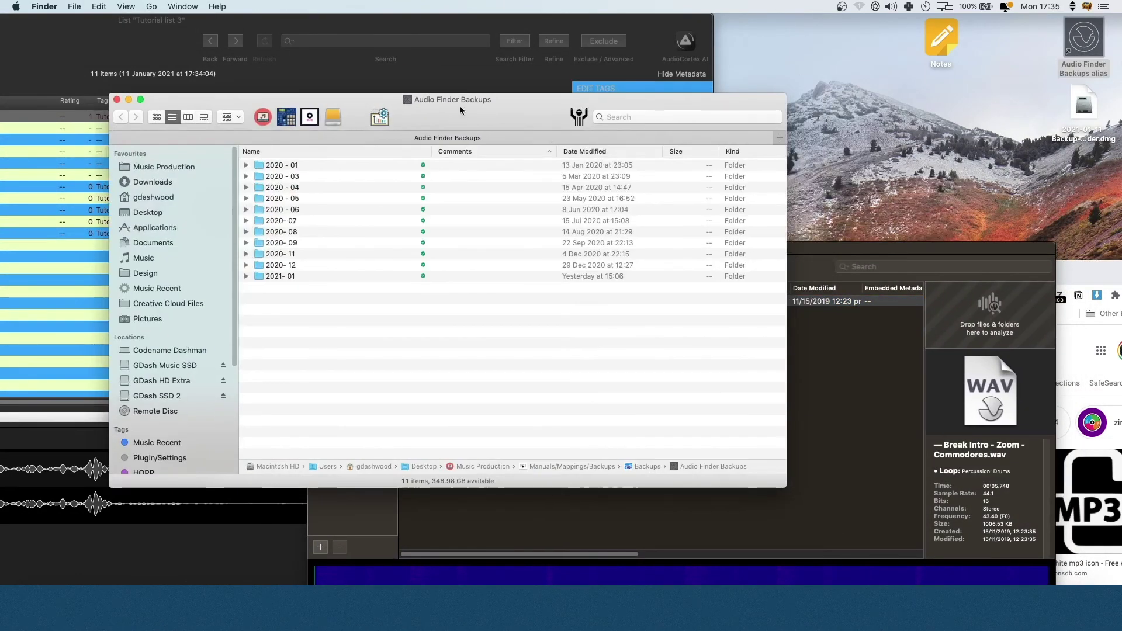
super+click(459, 107)
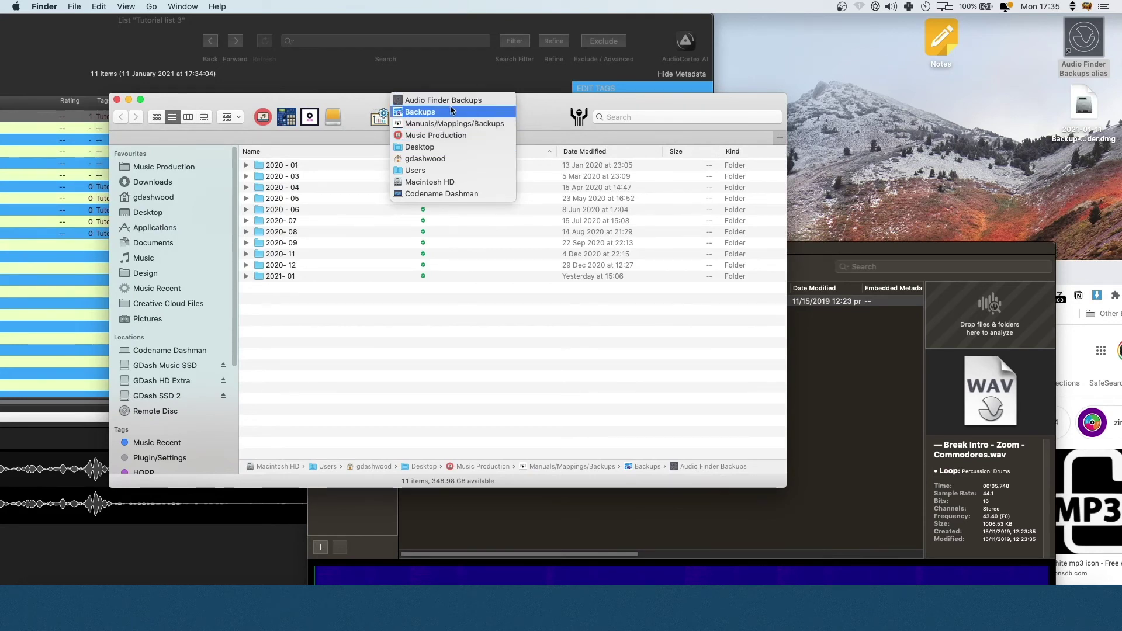
click(654, 101)
drag(734, 100, 834, 78)
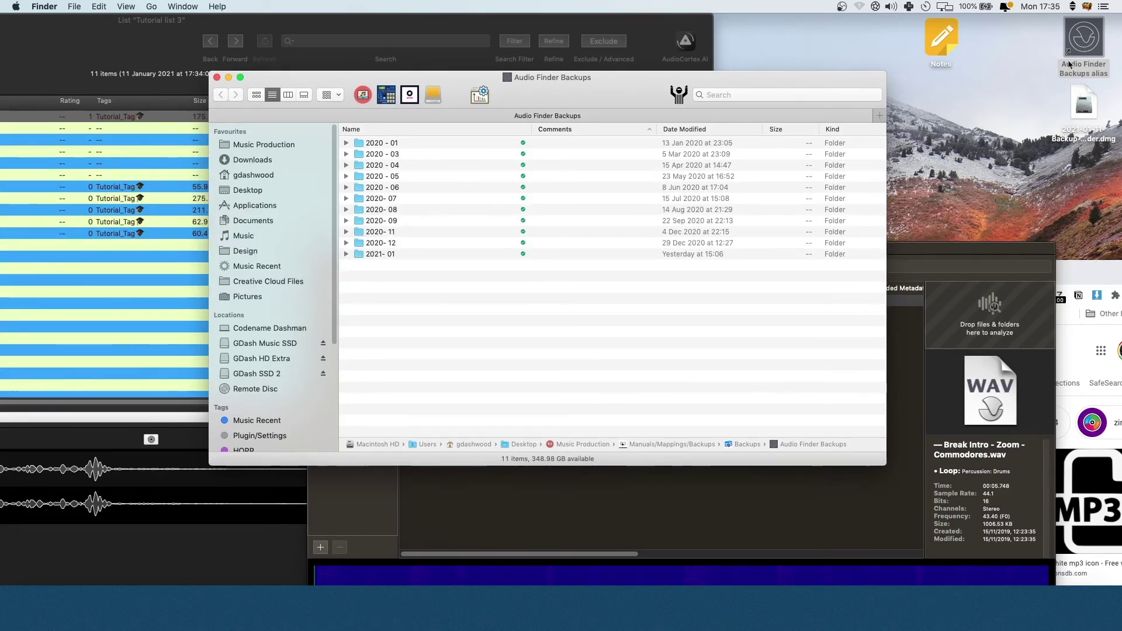
- Make an Audio Finder Backups alias named alias2 and place it on the desktop
key(super+Up)
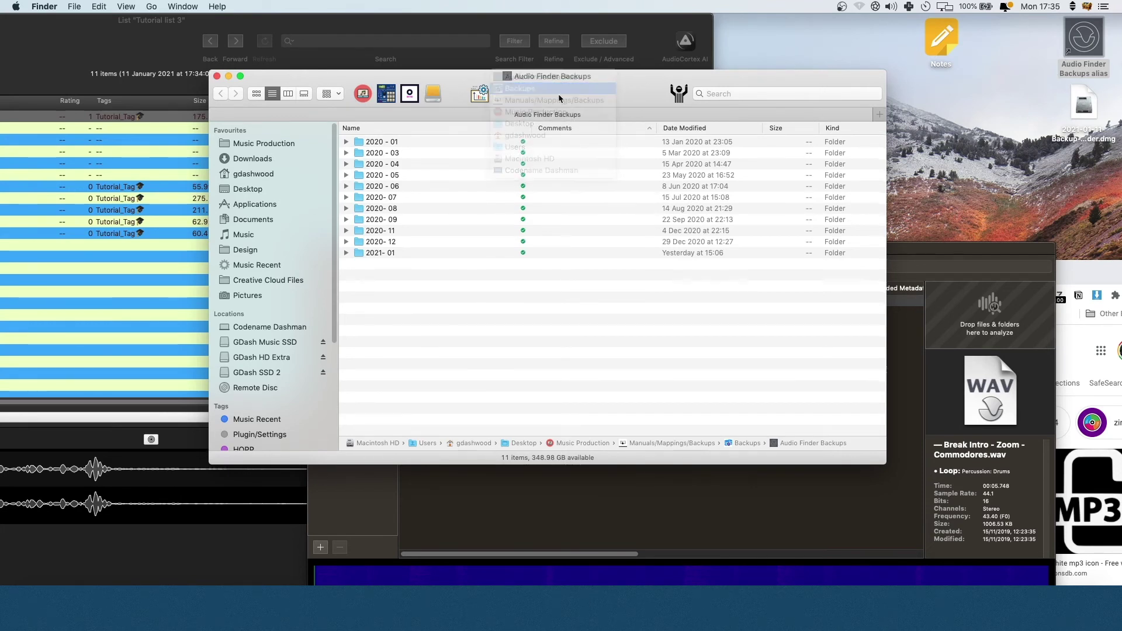
click(399, 142)
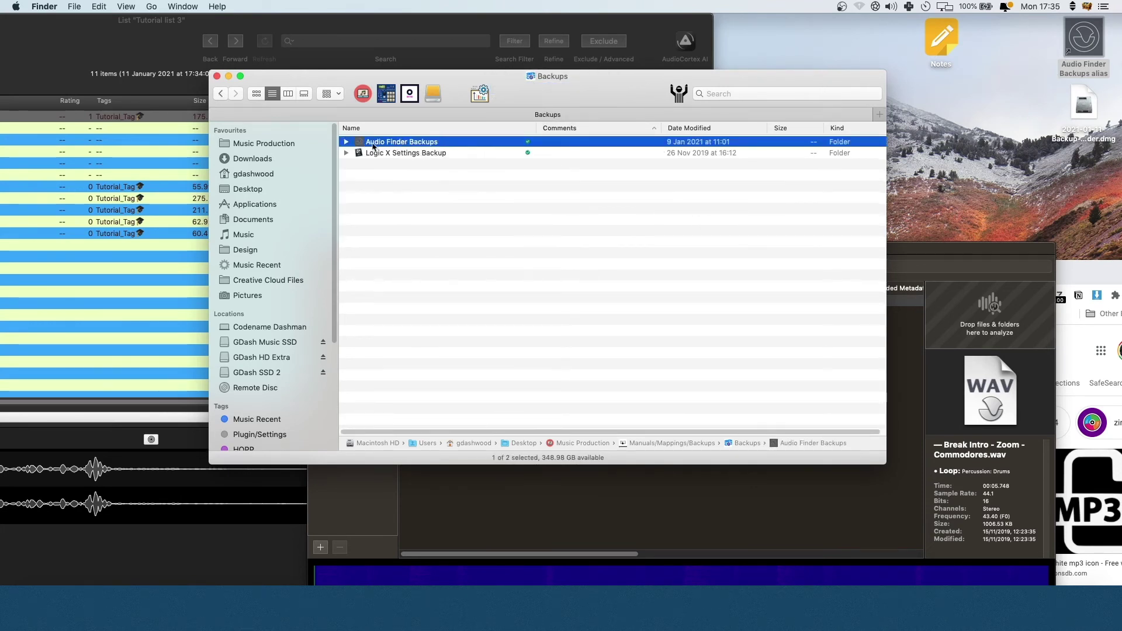
right_click(392, 145)
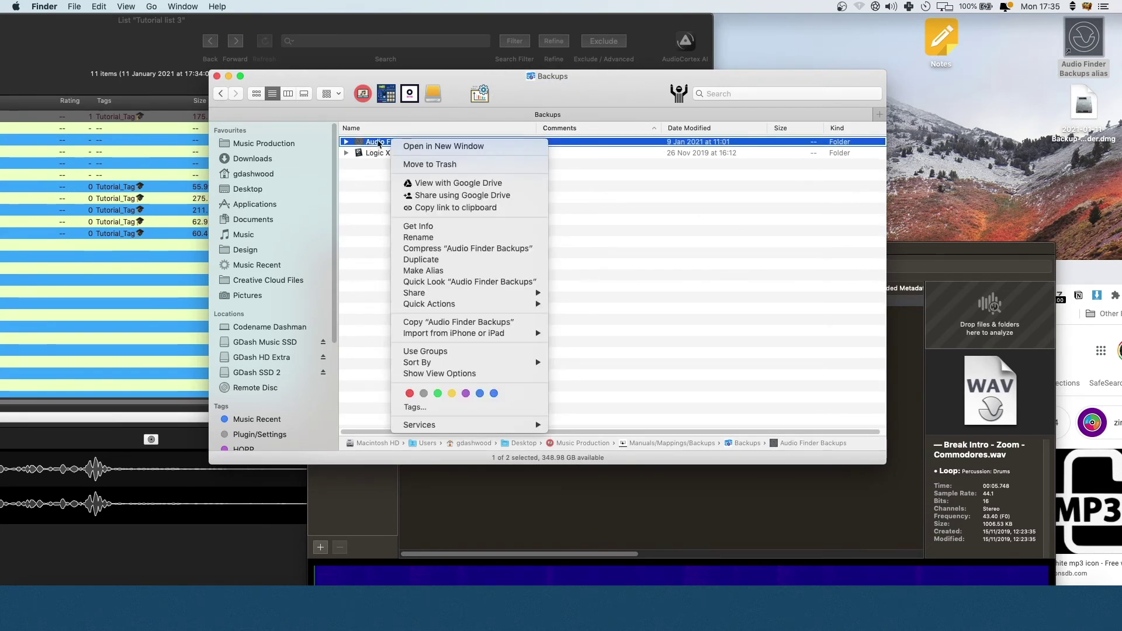
click(430, 271)
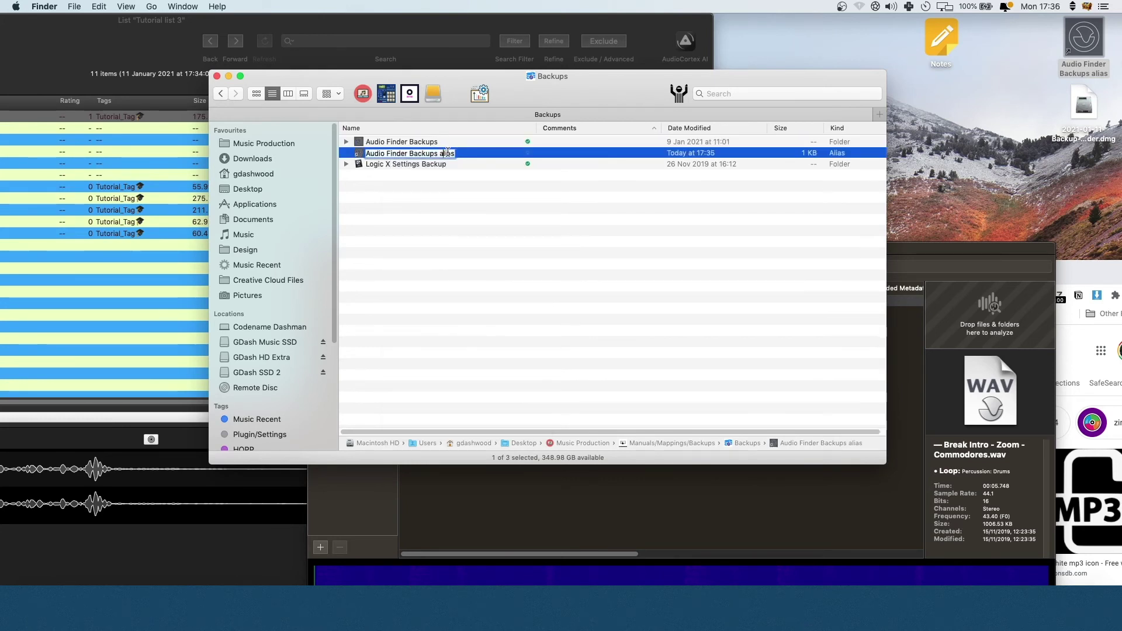
key(super+c)
text(2)
key(Return)
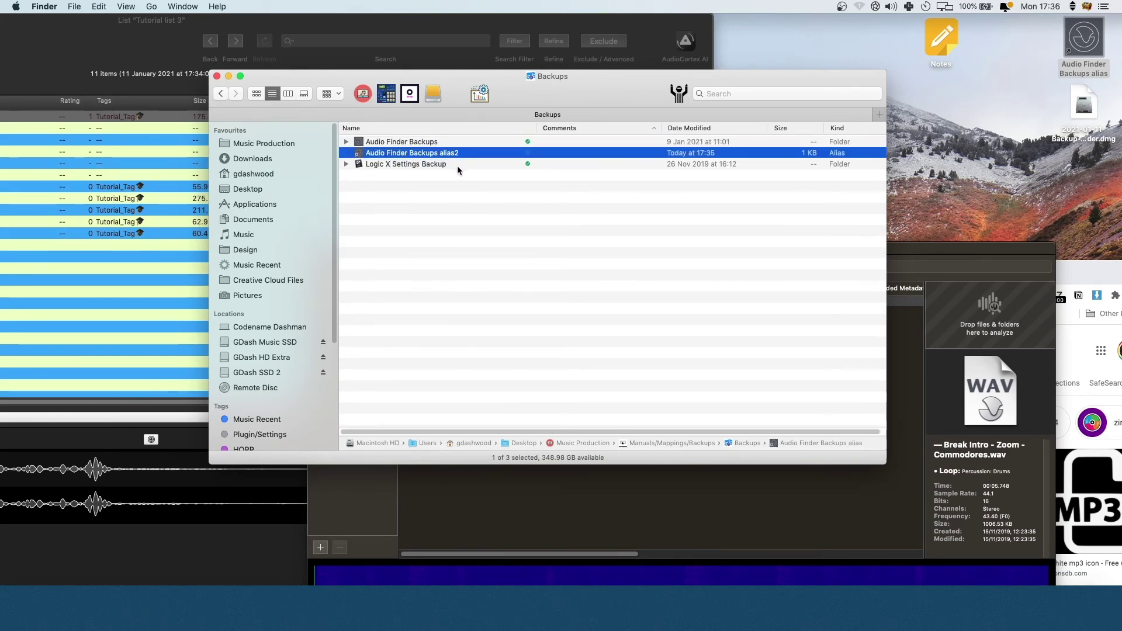
drag(411, 155, 1014, 41)
click(1047, 30)
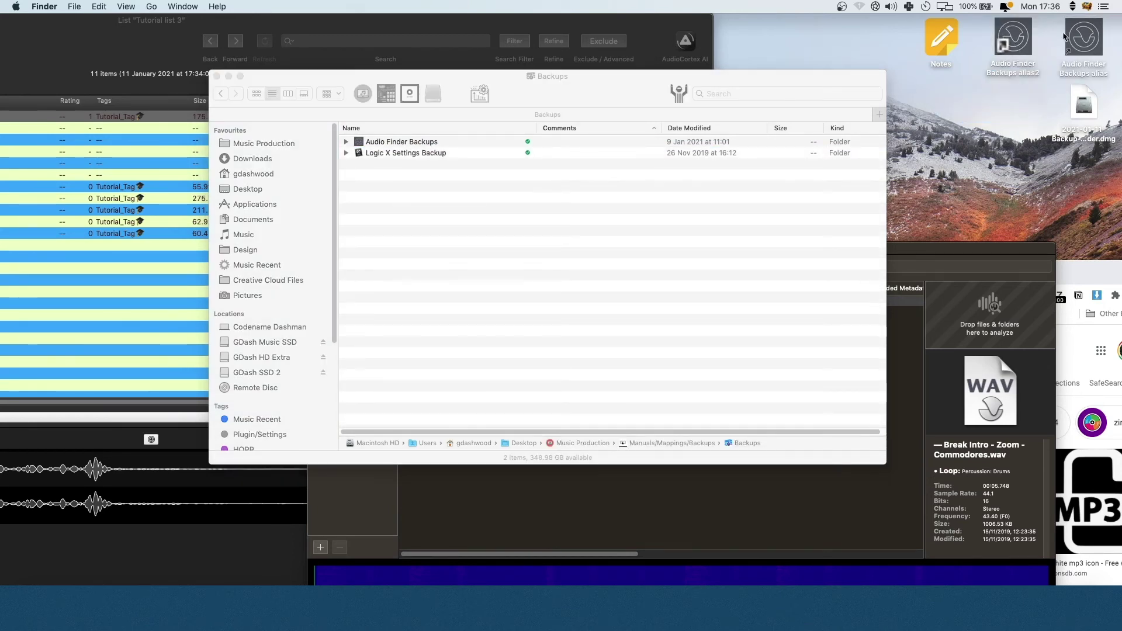
- Move the 2021-01-11 backup disk image into the 2021-01 folder
double_click(1016, 45)
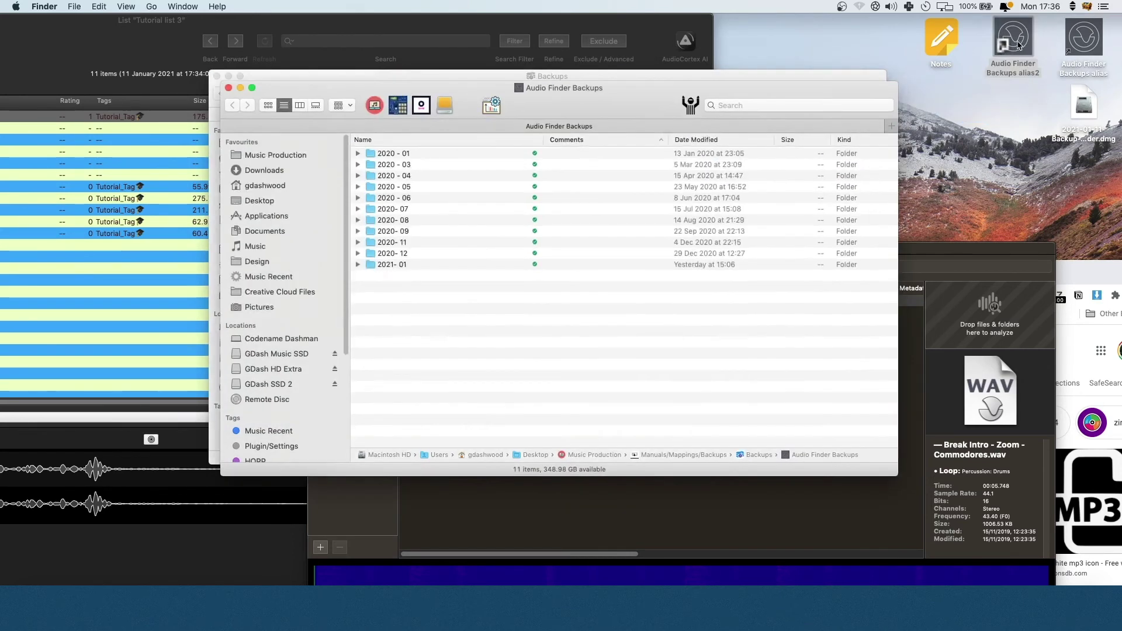
drag(599, 101, 555, 107)
click(421, 276)
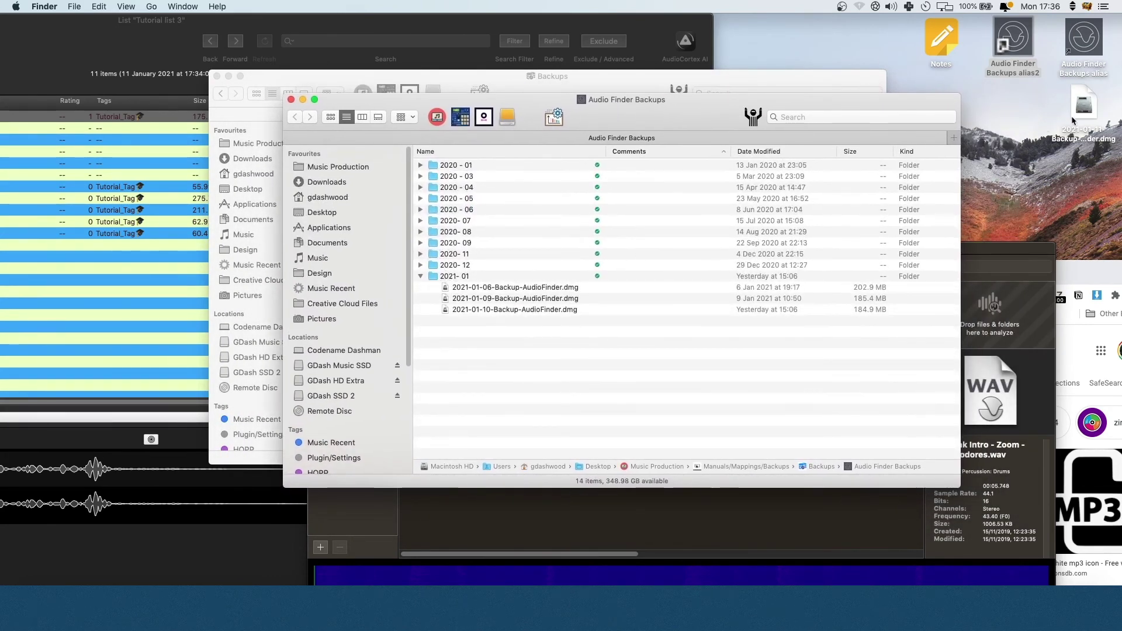
drag(1083, 104, 472, 282)
- Switch back to AudioFinder and focus its Tutorial list 3 window
key(super+Tab)
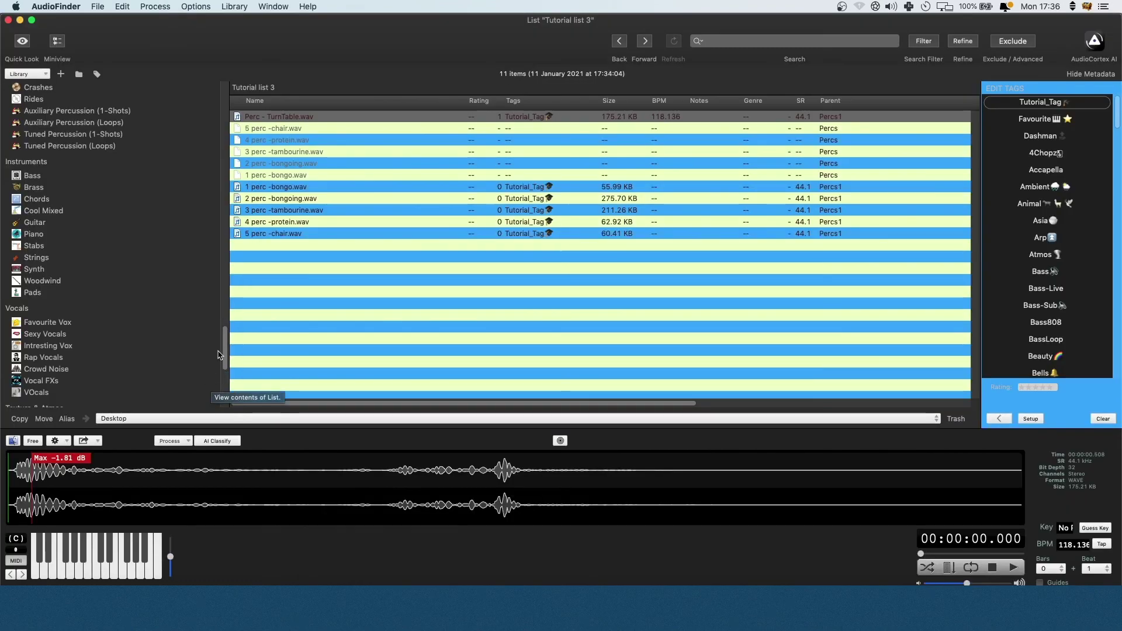
drag(222, 357, 225, 85)
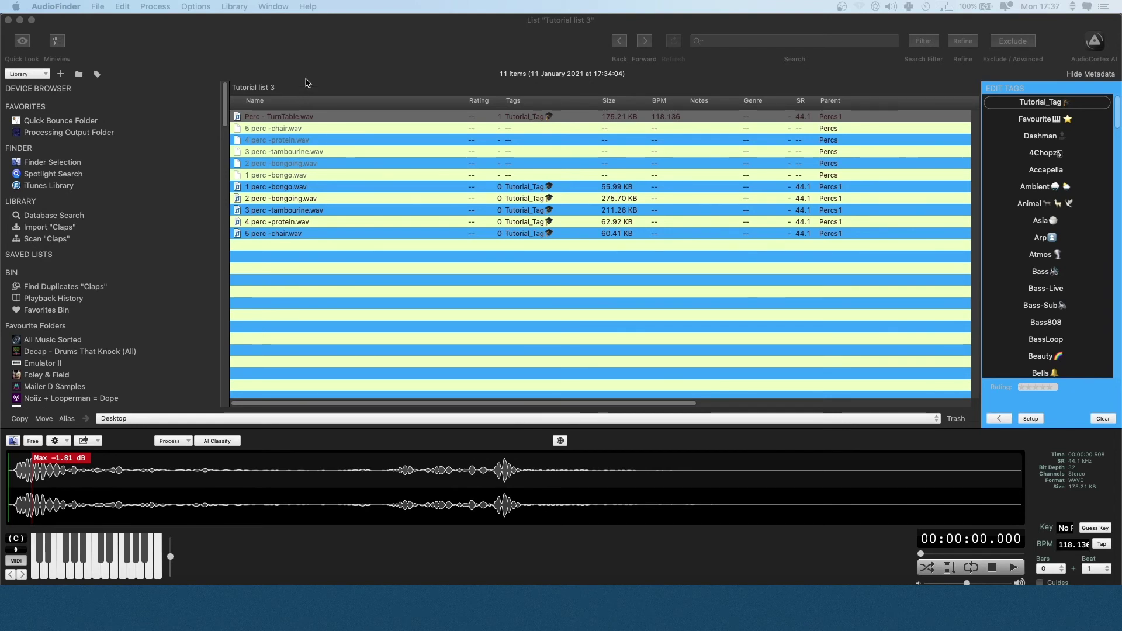
click(305, 83)
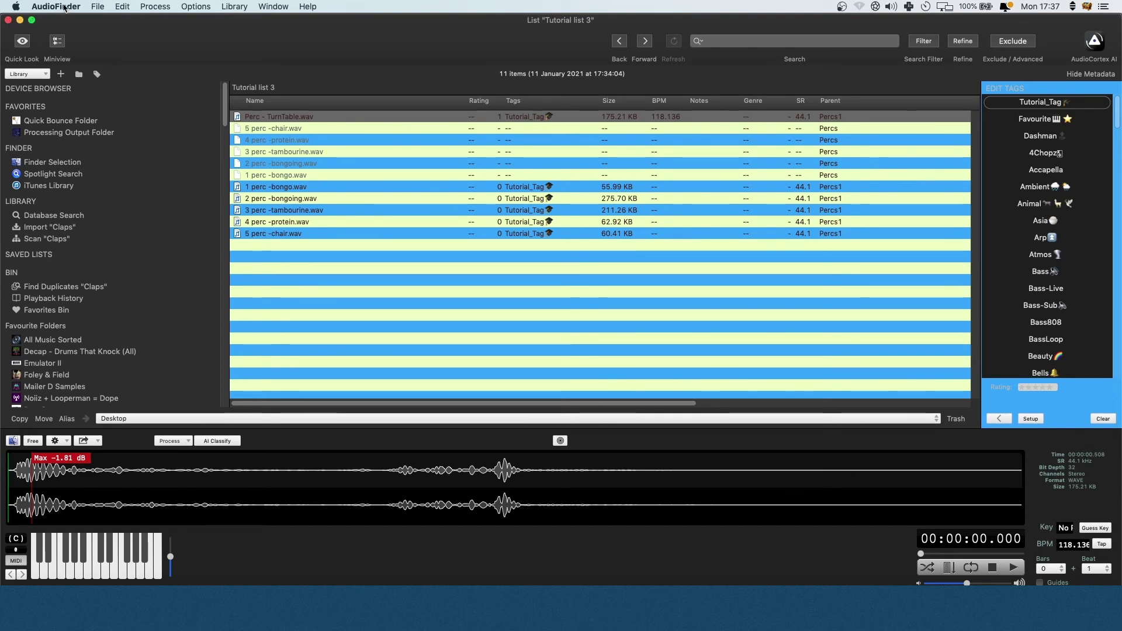
- Quit AudioFinder with Cmd+Q
click(63, 7)
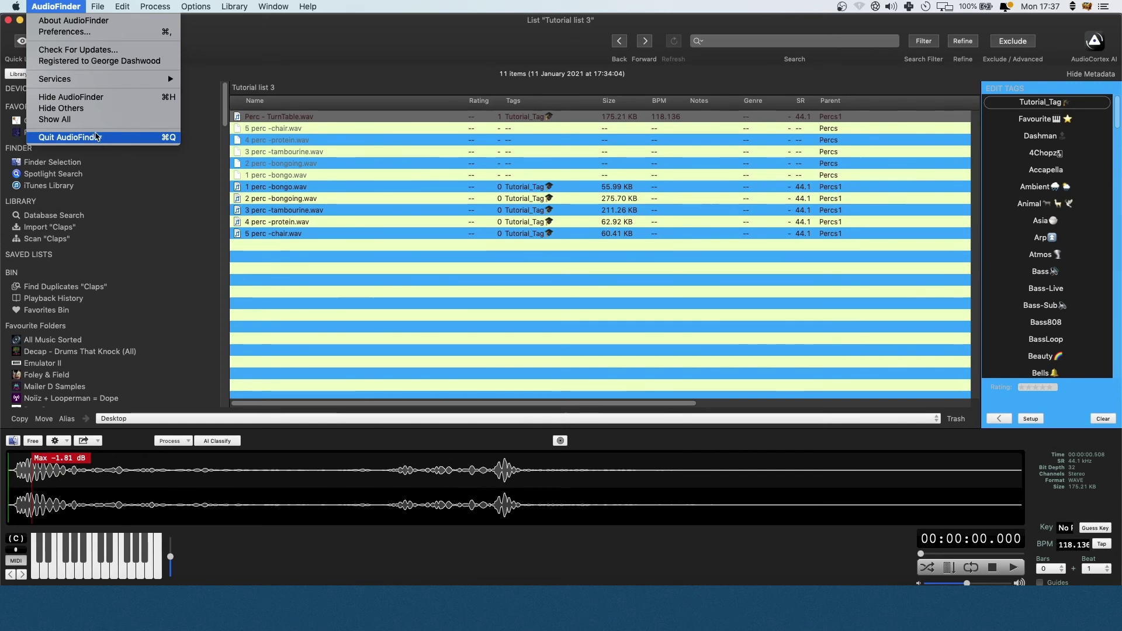
click(441, 68)
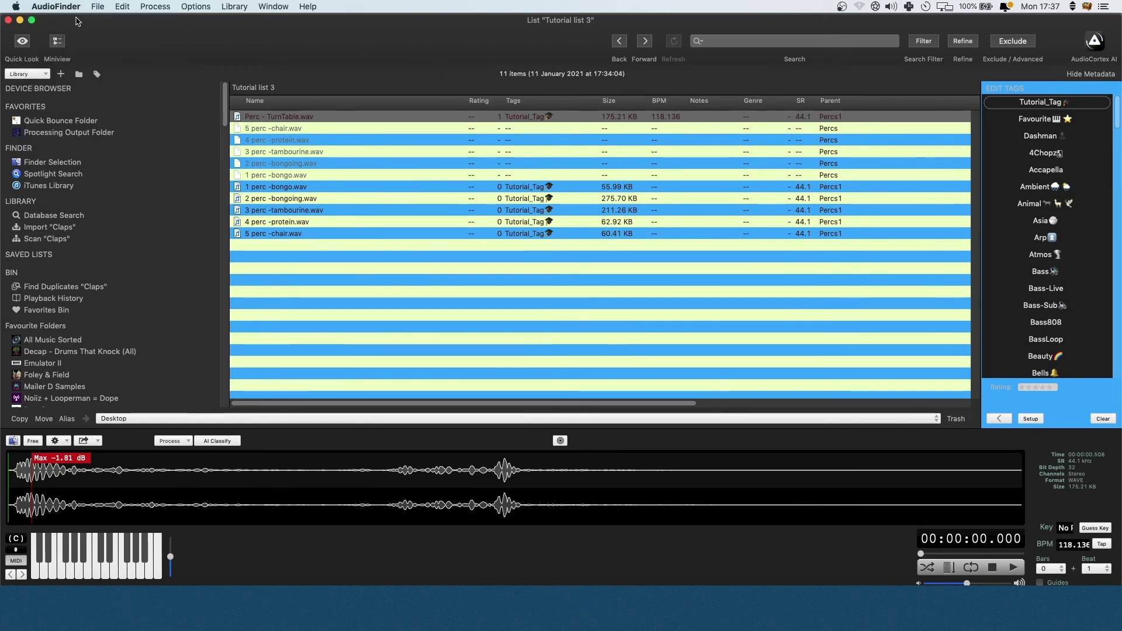
key(super+q)
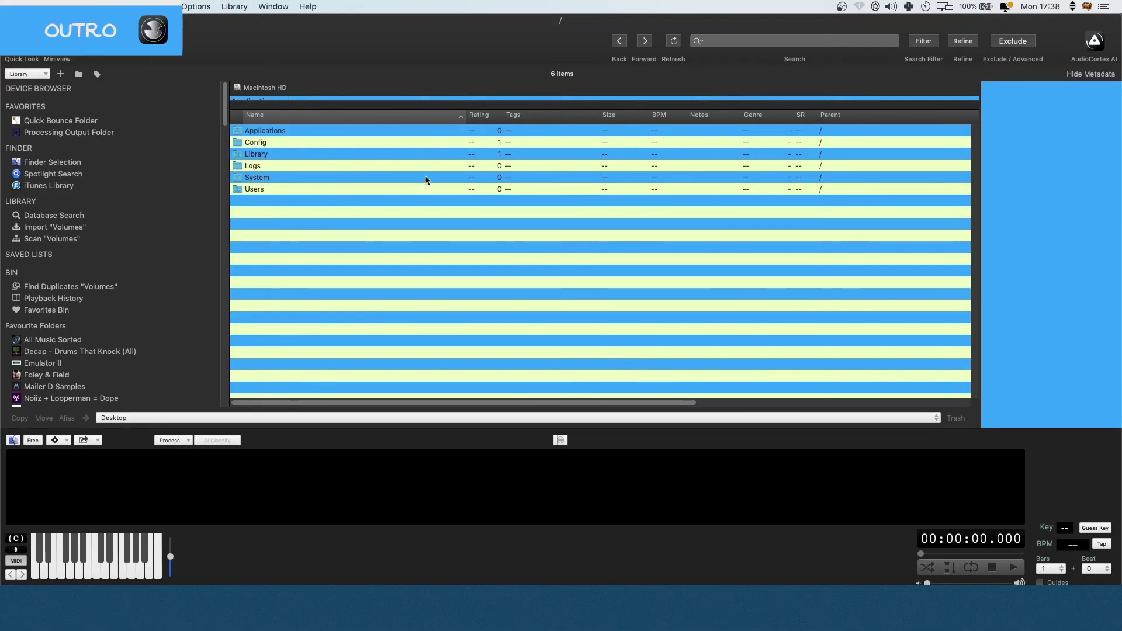